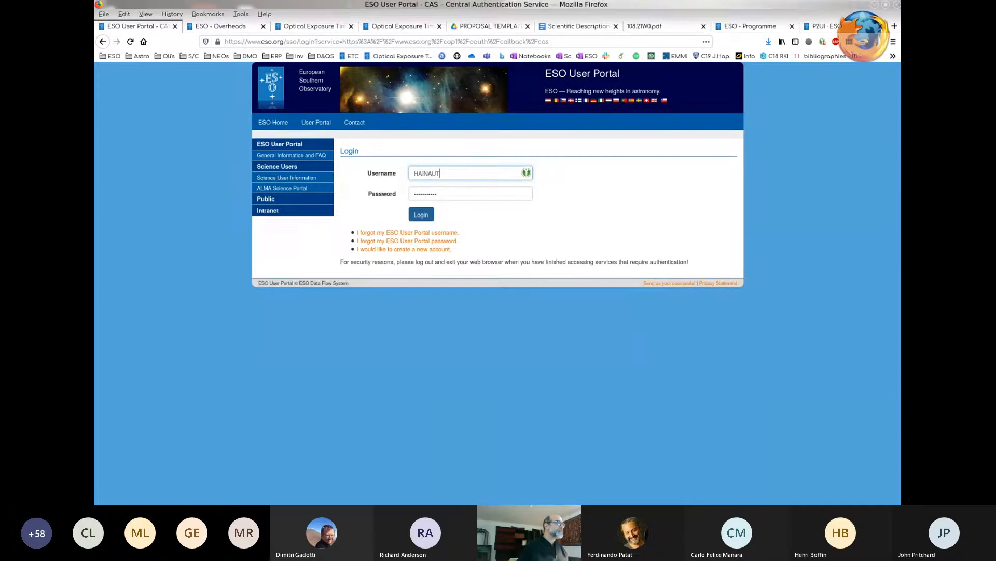
- Log in to the ESO User Portal with the credentials already filled in
key(Return)
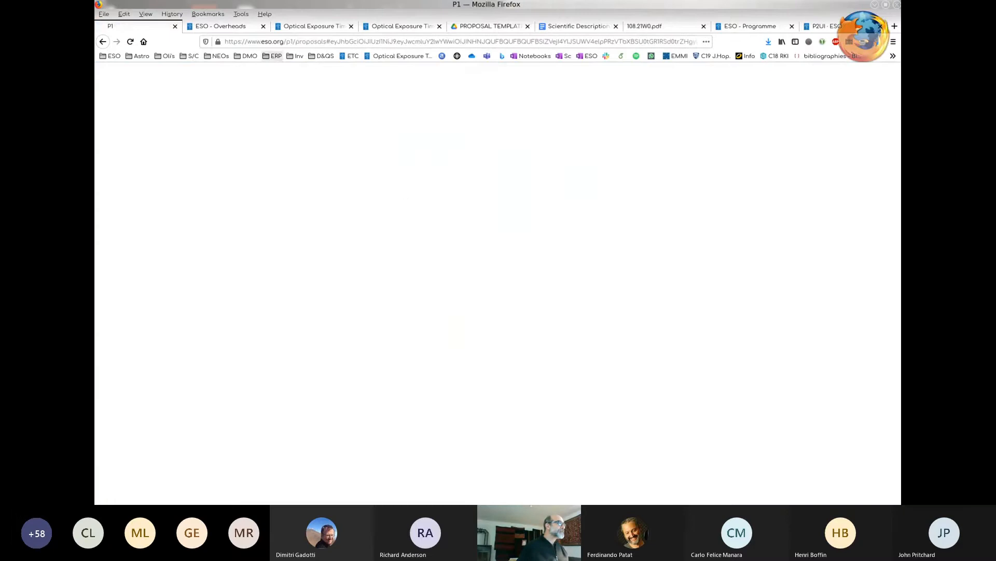
drag(245, 41, 296, 42)
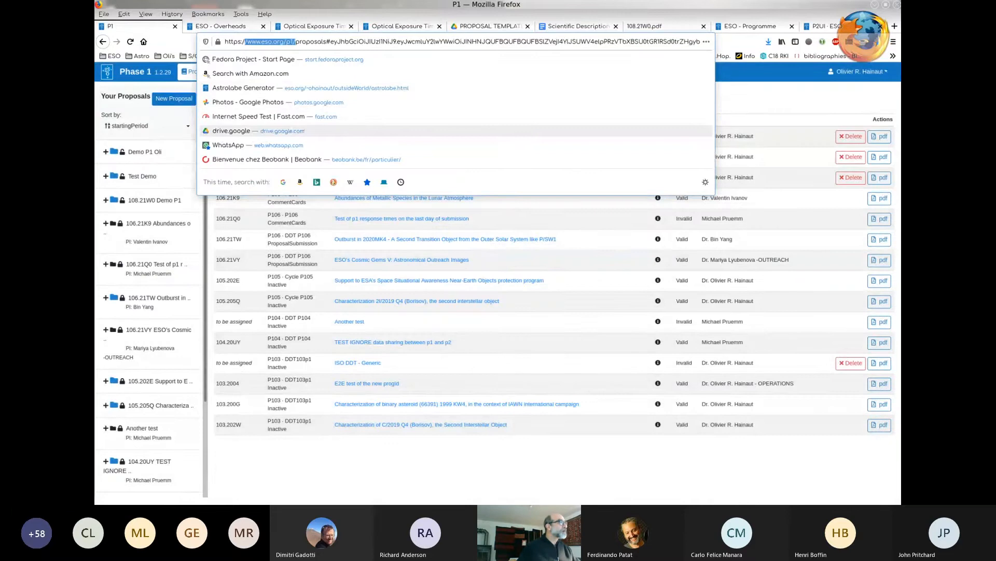
key(Escape)
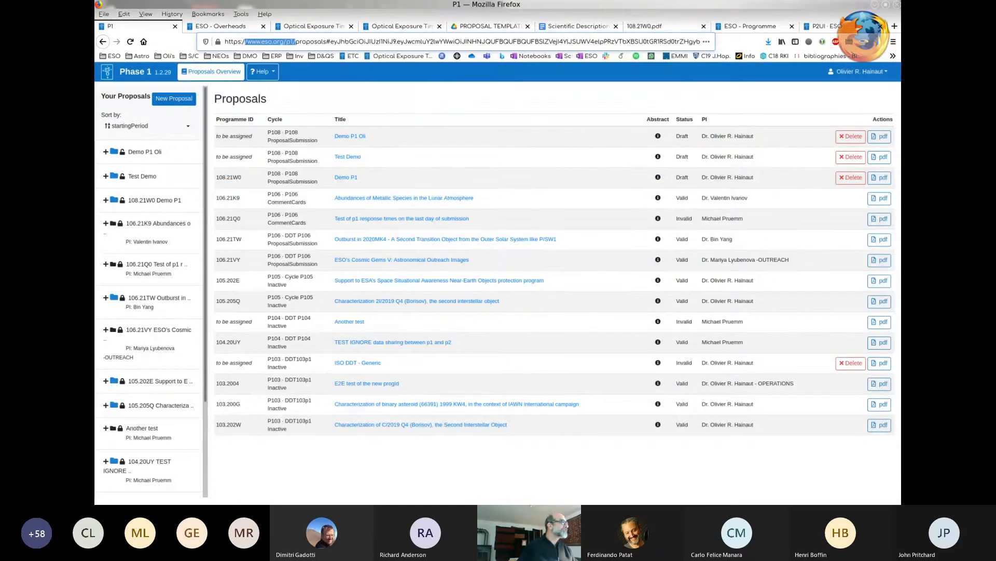
- Start a new proposal and title it "Demo p1 for user"
click(174, 99)
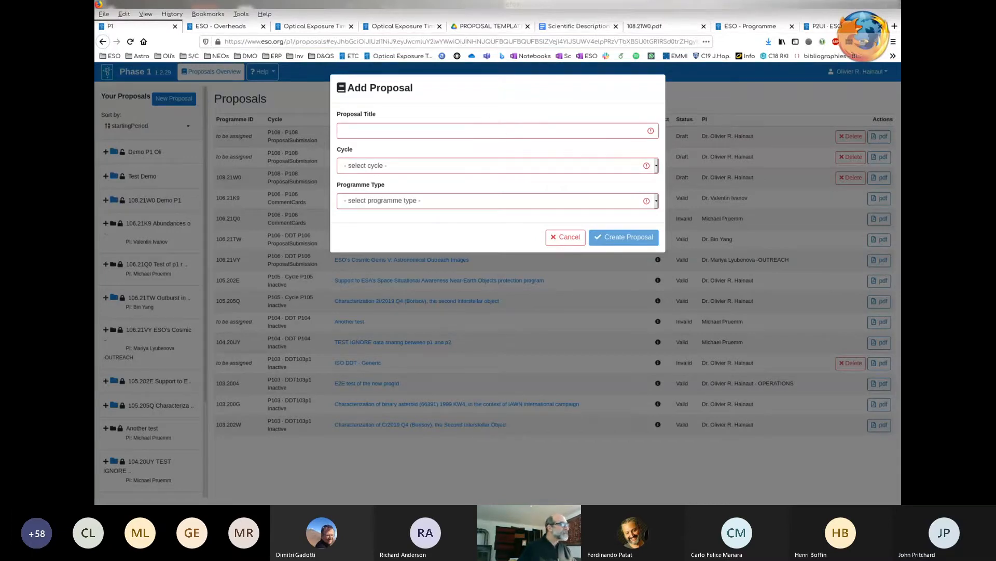
click(343, 131)
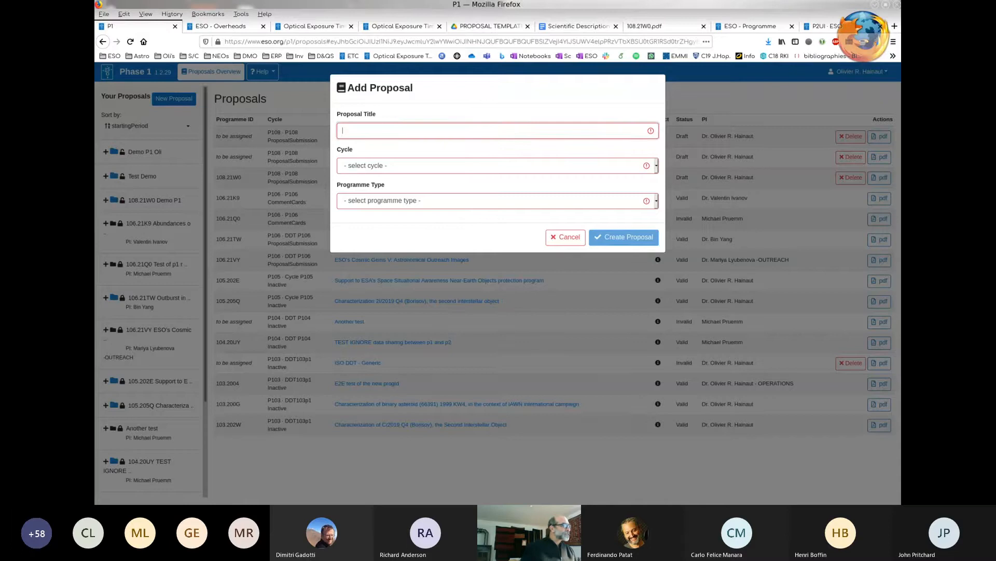
text(Demo)
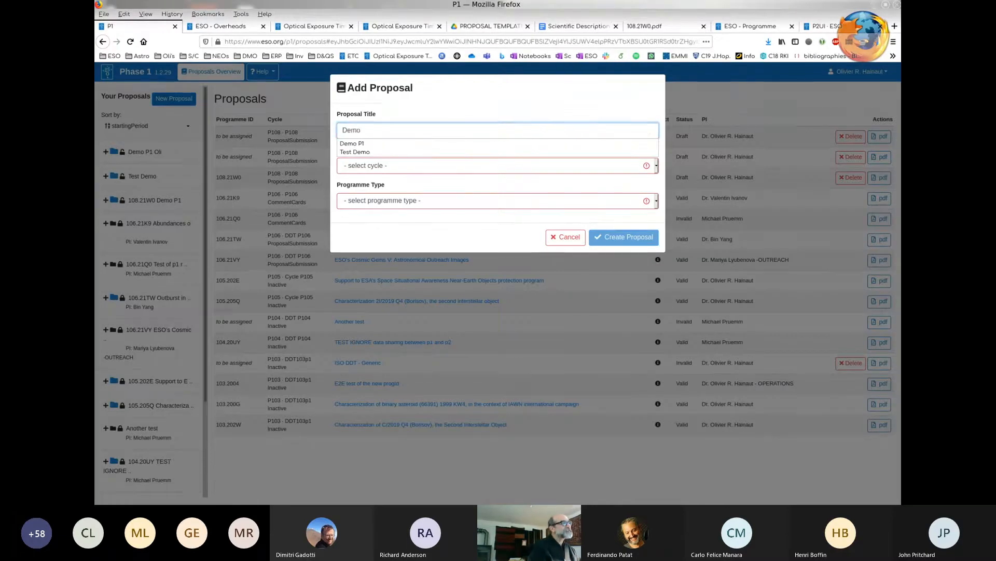
text( p1 fo)
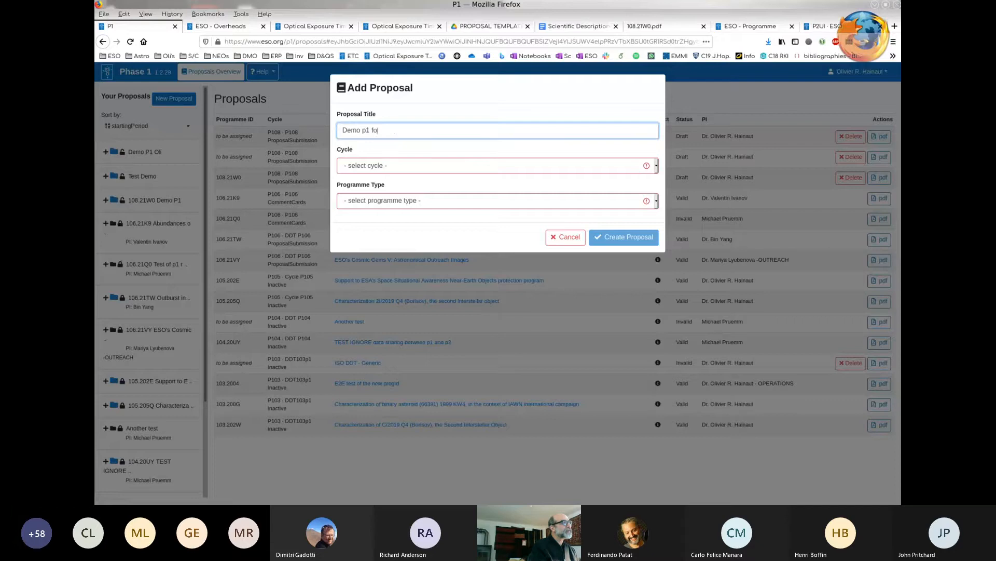
text(r user)
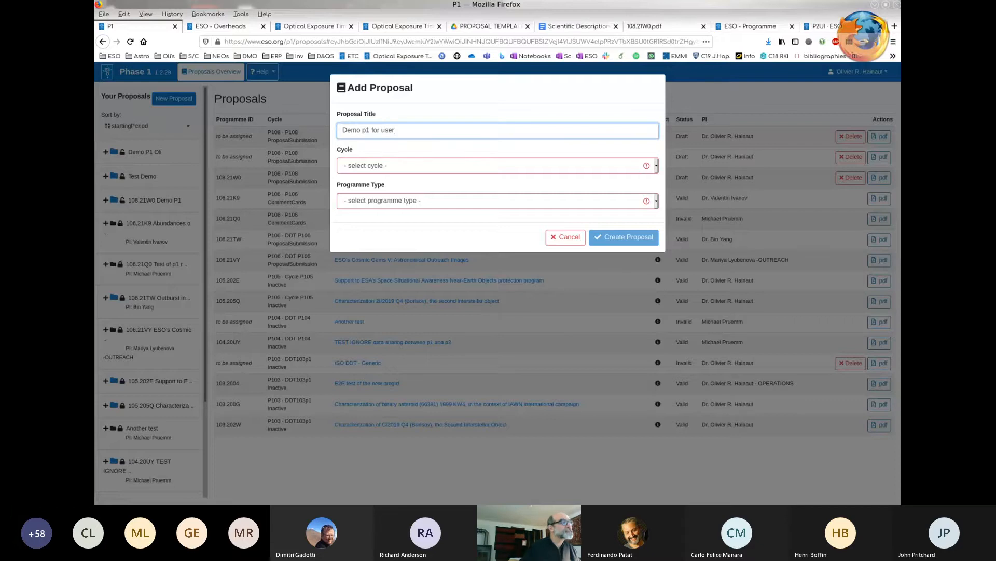
- Set the new proposal's cycle to P108 and its programme type to Normal, and create the proposal
click(495, 165)
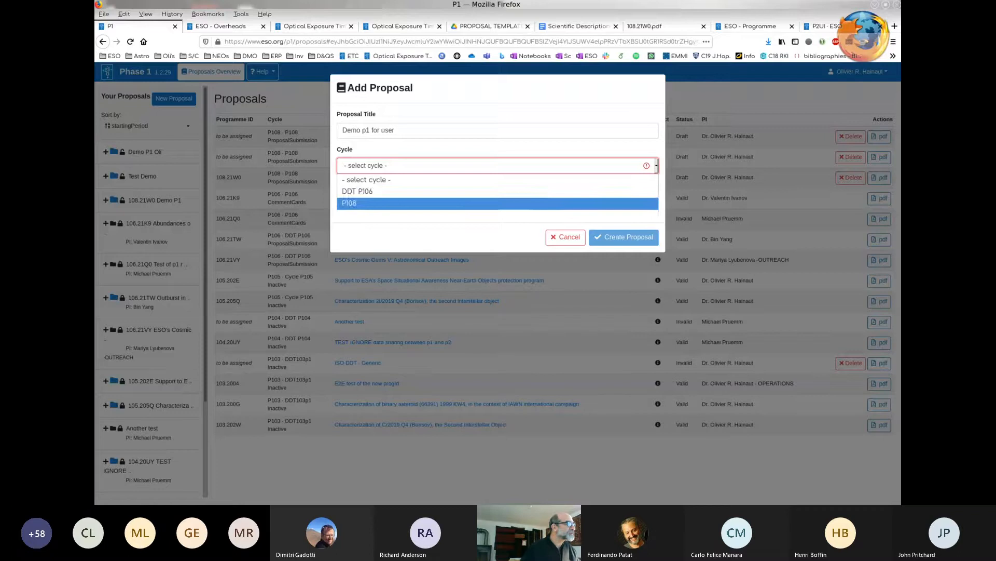
click(350, 203)
click(383, 201)
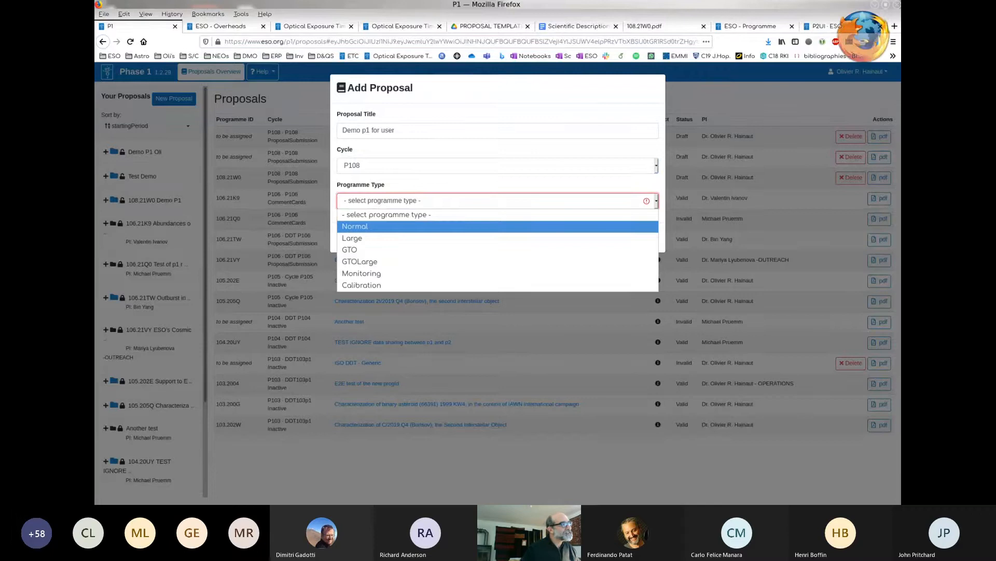
click(355, 226)
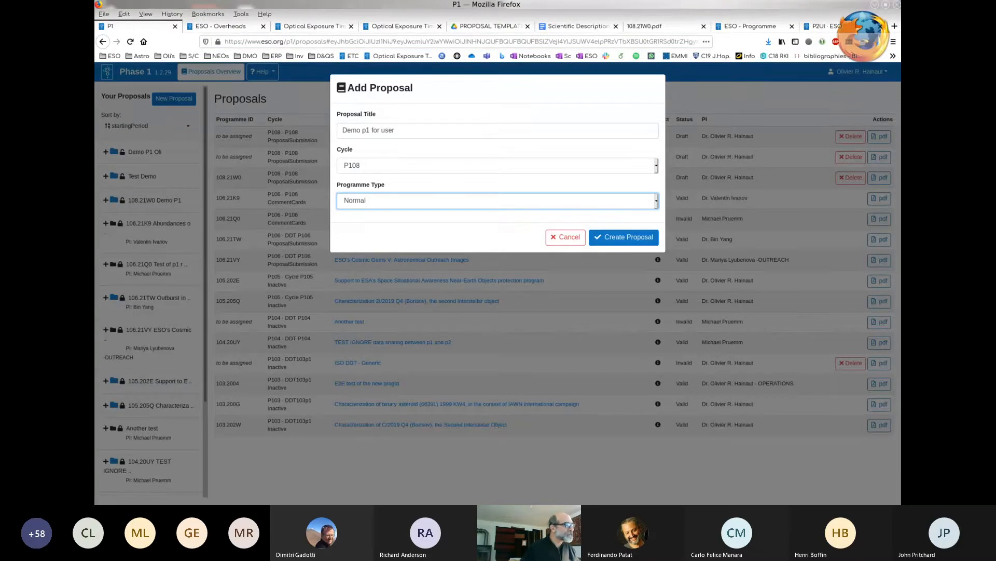
click(624, 237)
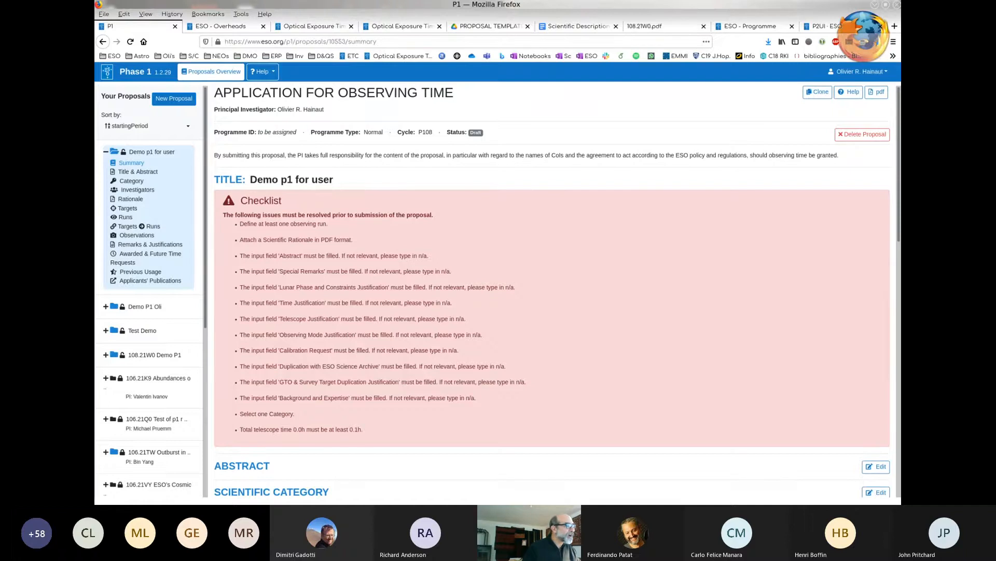
- Review the new proposal's summary and shorten its title to "Demo p1"
scroll(551, 290, down, 6)
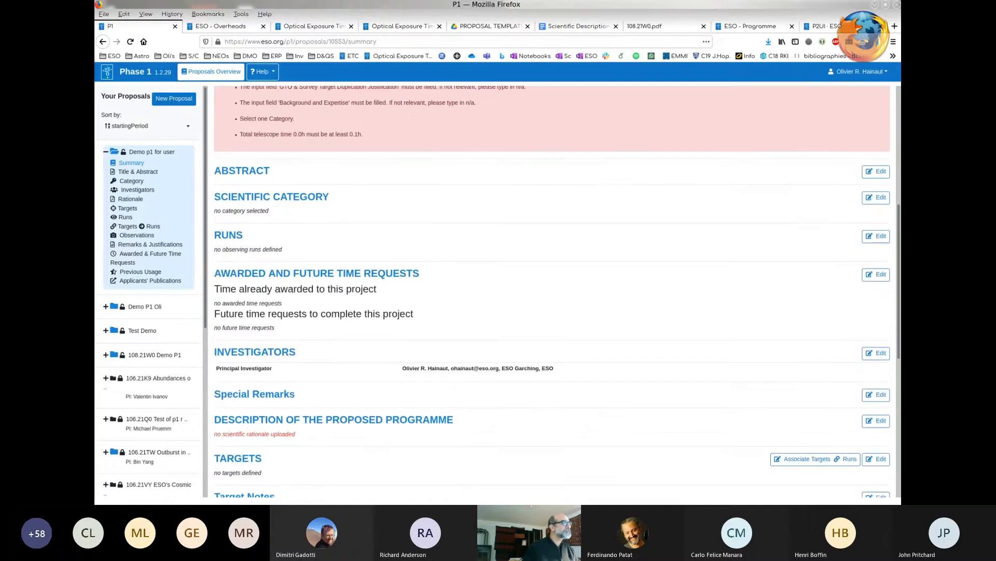
scroll(552, 290, down, 5)
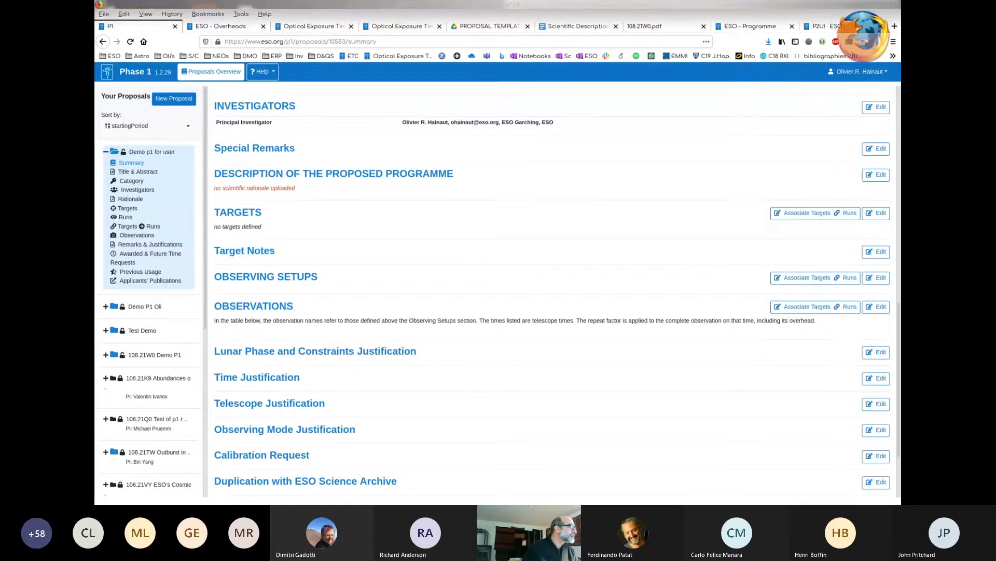
click(138, 172)
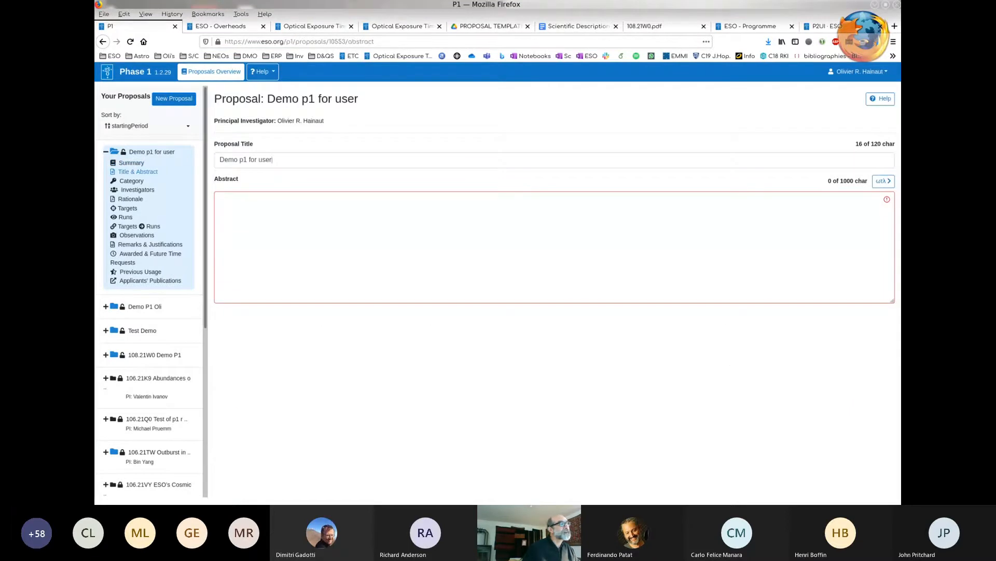
key(BackSpace)
key(BackSpace)
key(BackSpace)
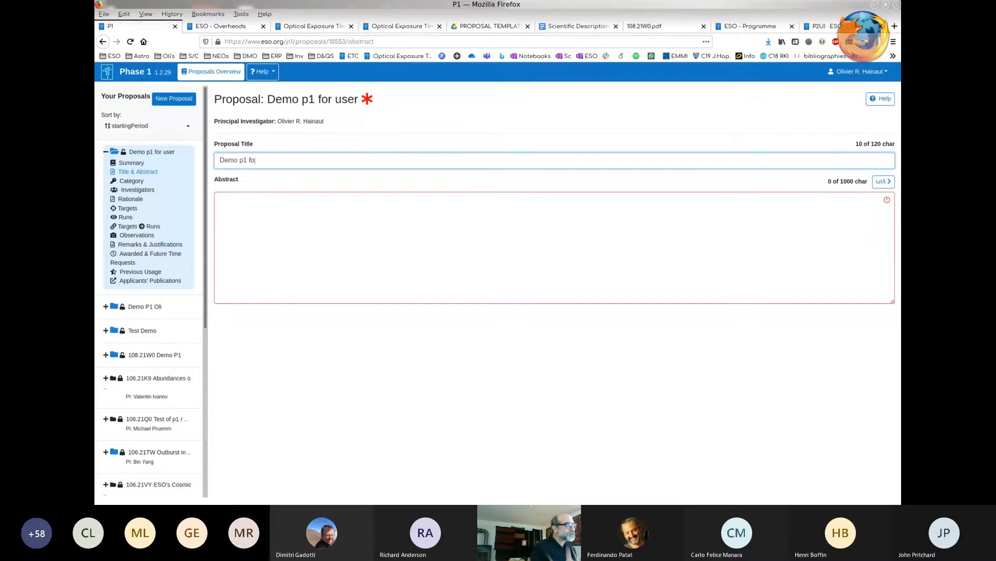
key(BackSpace)
key(BackSpace)
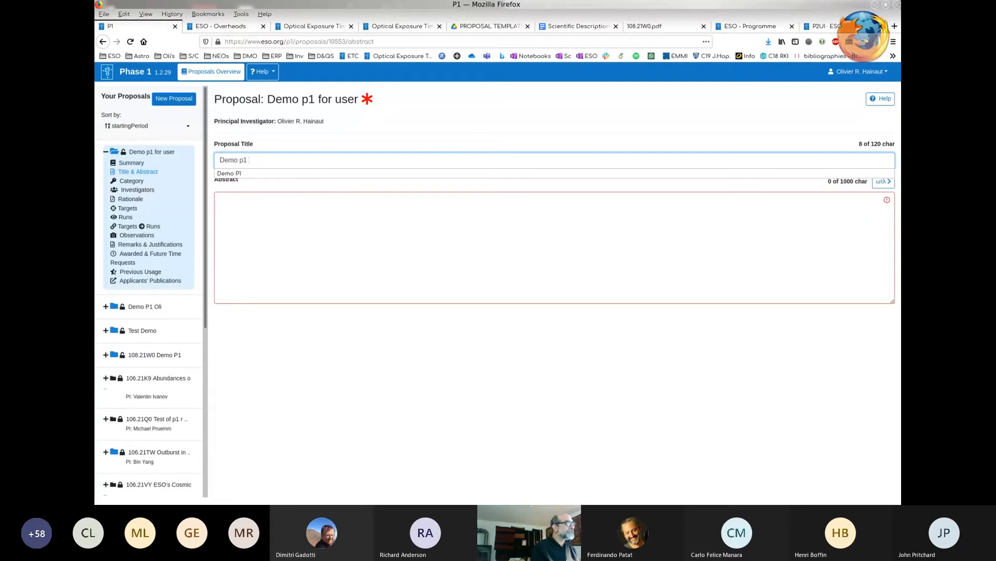
- Enter "type type type" as the abstract of the Demo p1 proposal
click(220, 199)
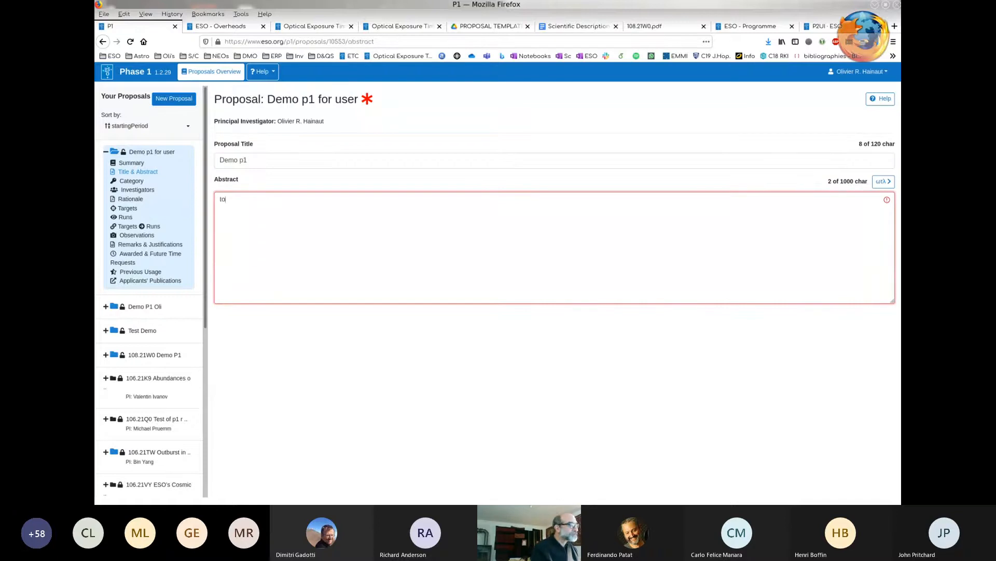
text(ype )
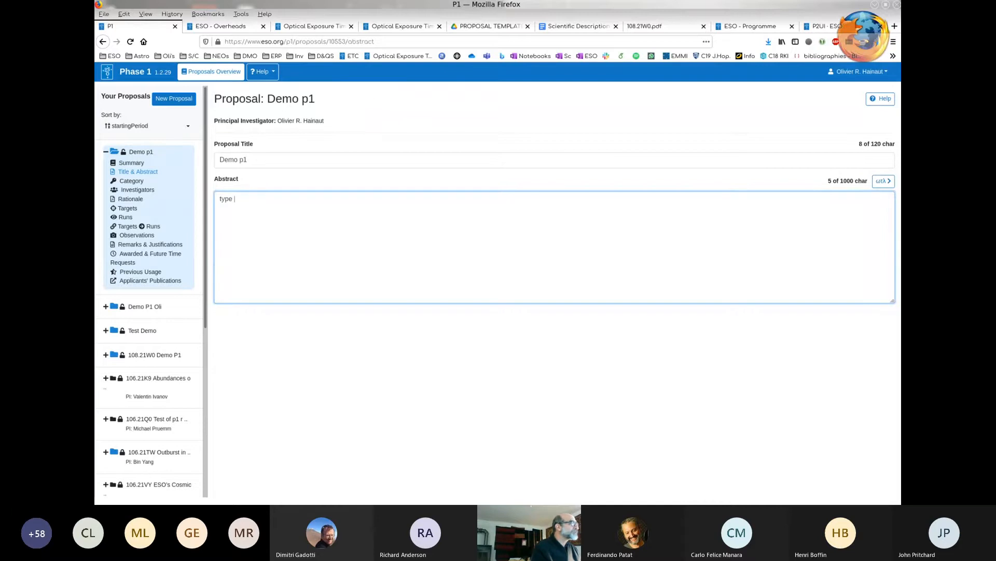
text(type )
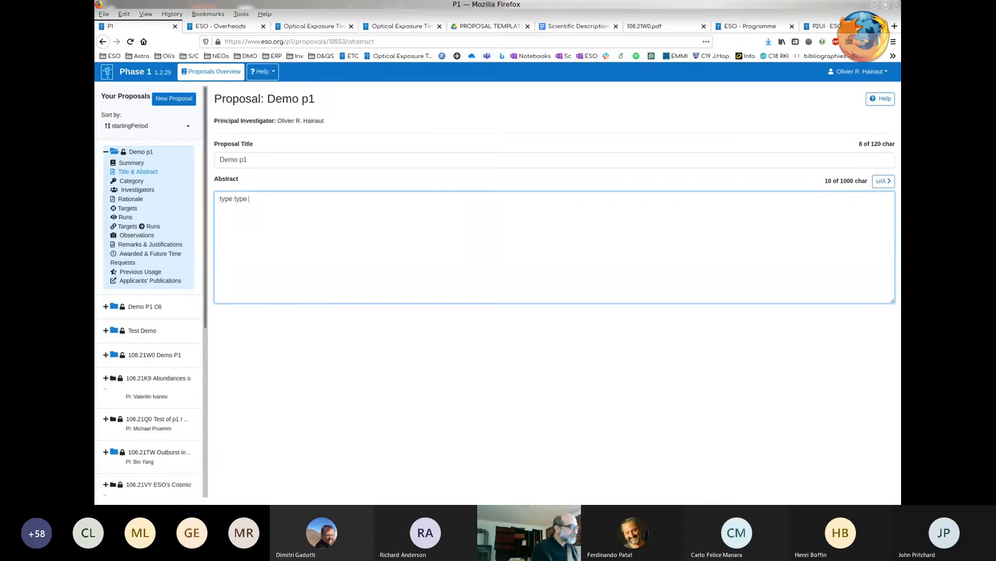
text(type)
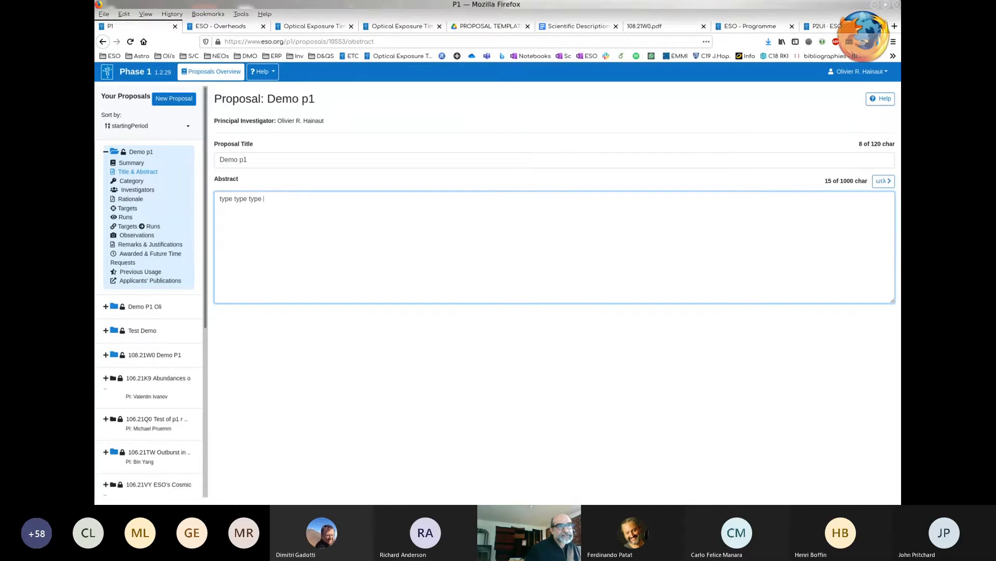
- Append the Greek letters α and ω to the abstract with the special-character palette
click(883, 181)
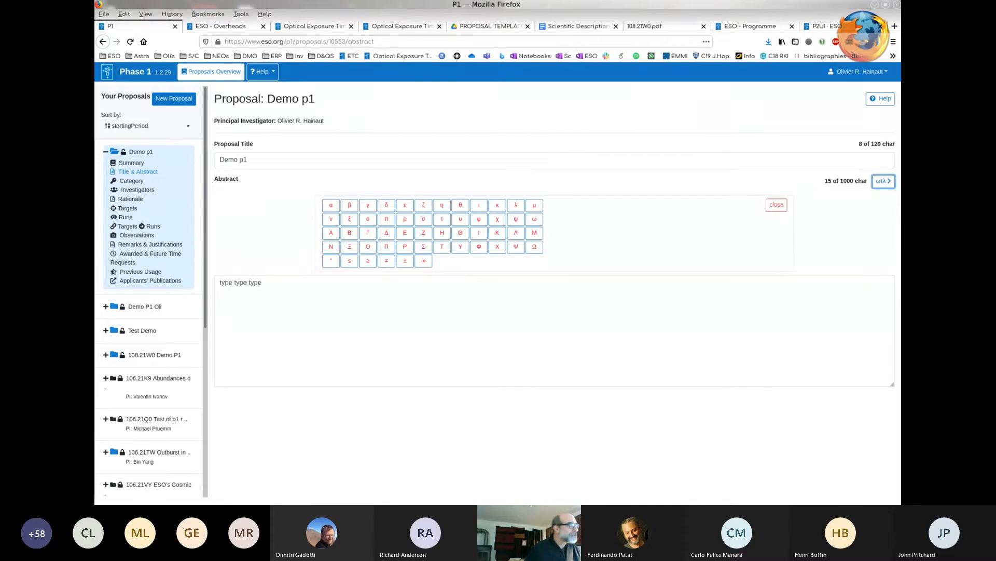
click(332, 205)
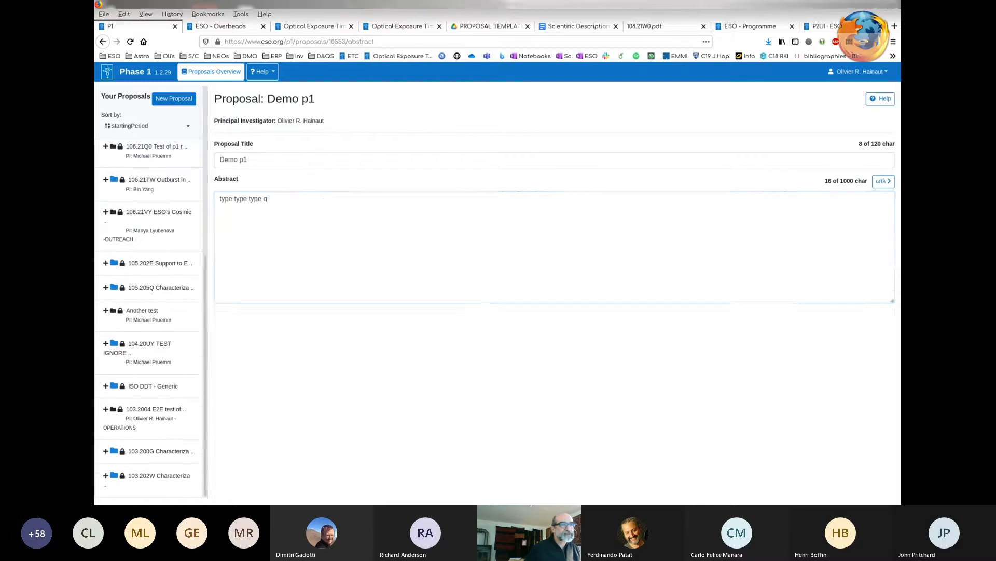
click(883, 181)
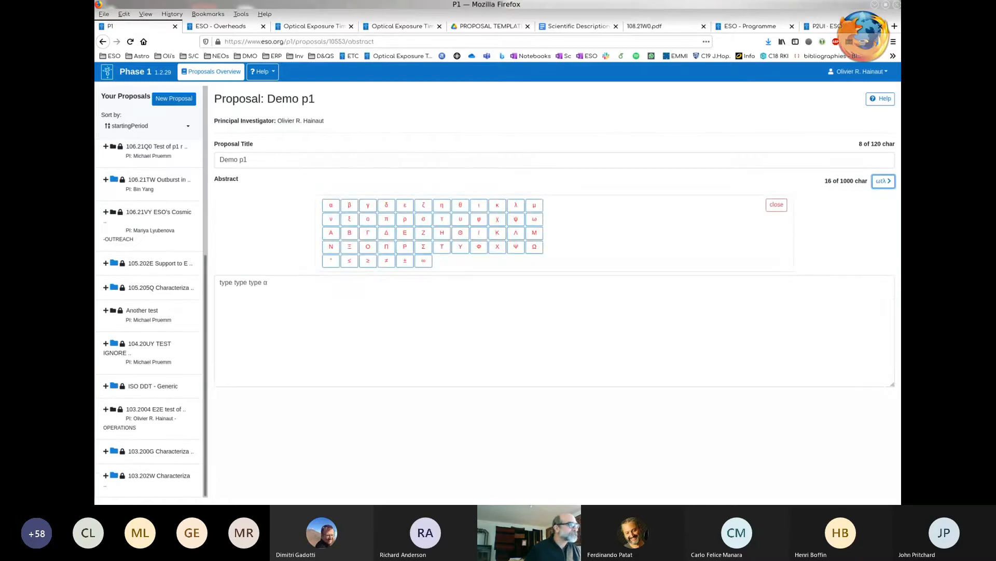
click(534, 218)
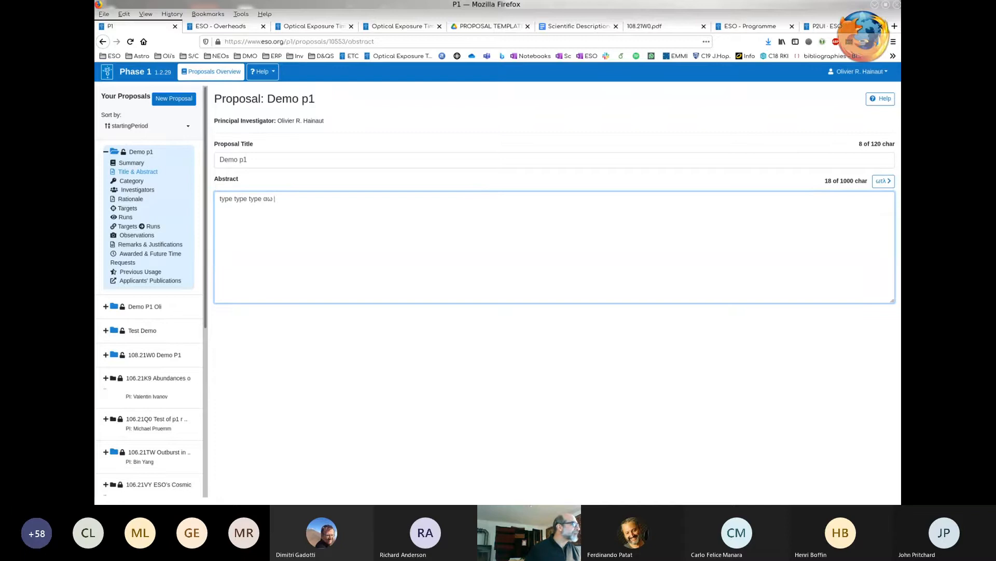
- Select "A1 Galaxies in their environment" under Cosmology and the intergalactic medium as the Demo p1 proposal's scientific category
click(106, 307)
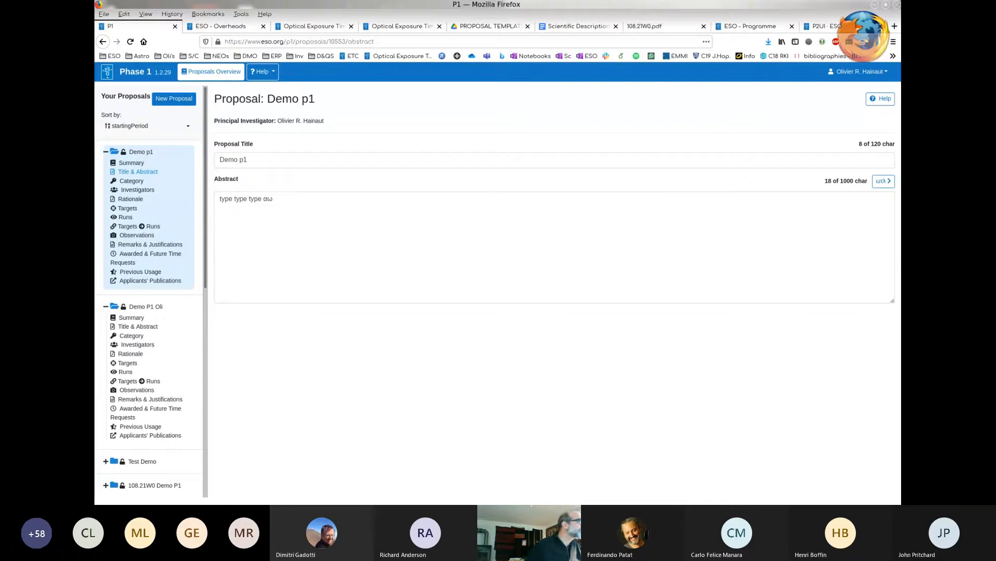
click(131, 181)
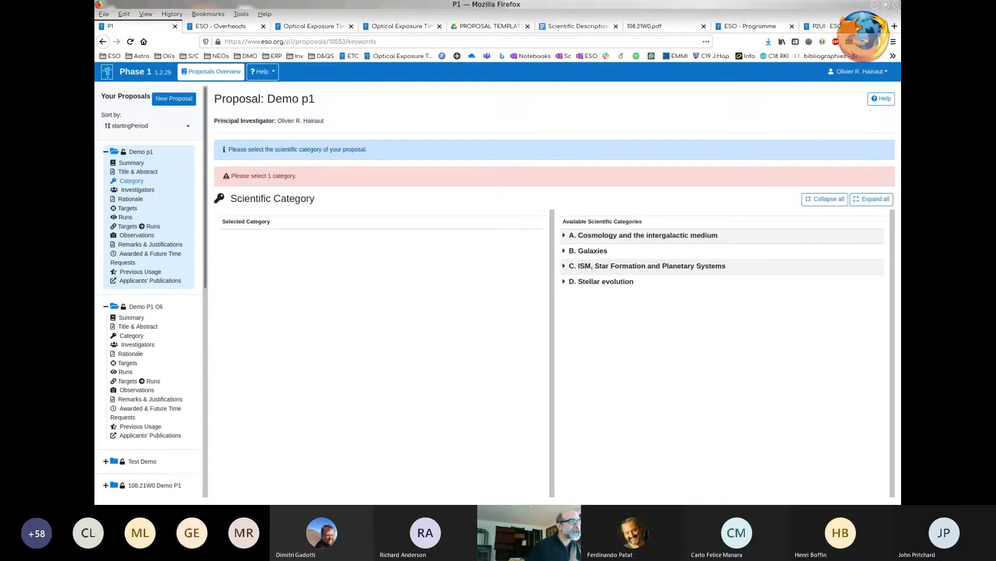
click(564, 235)
click(575, 252)
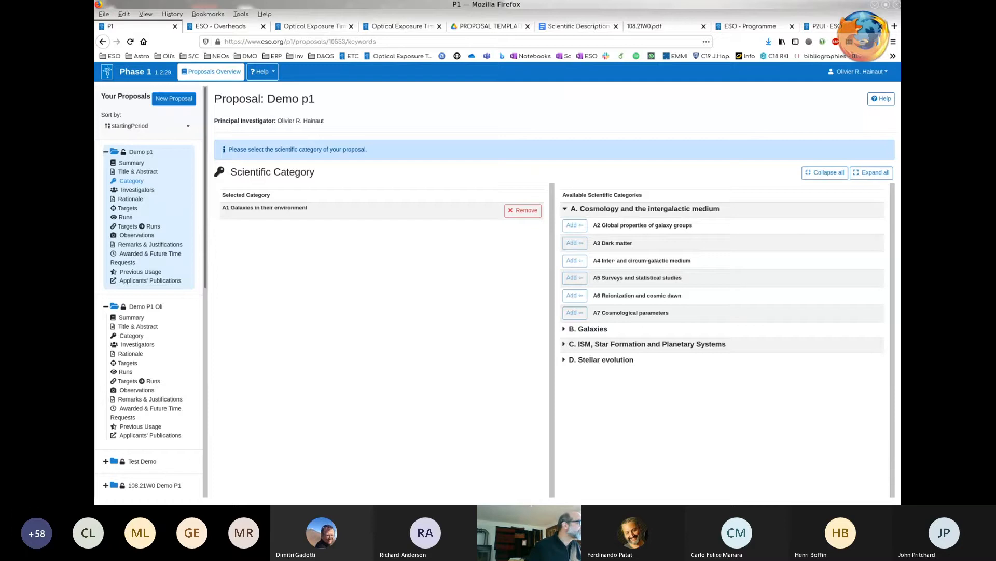
- Find an investigator for the Demo p1 proposal by full e-mail address and add them as co-investigator
click(138, 190)
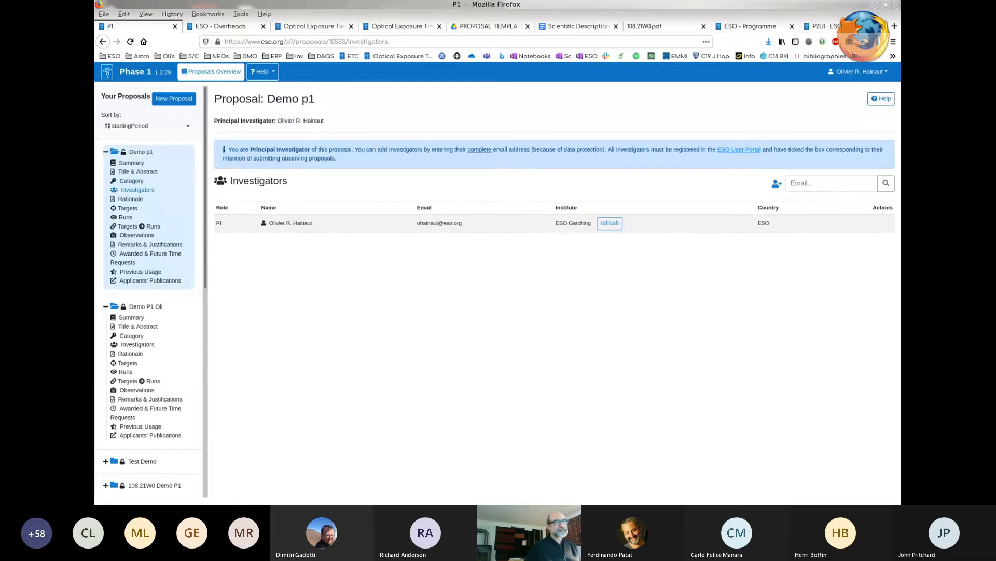
click(832, 184)
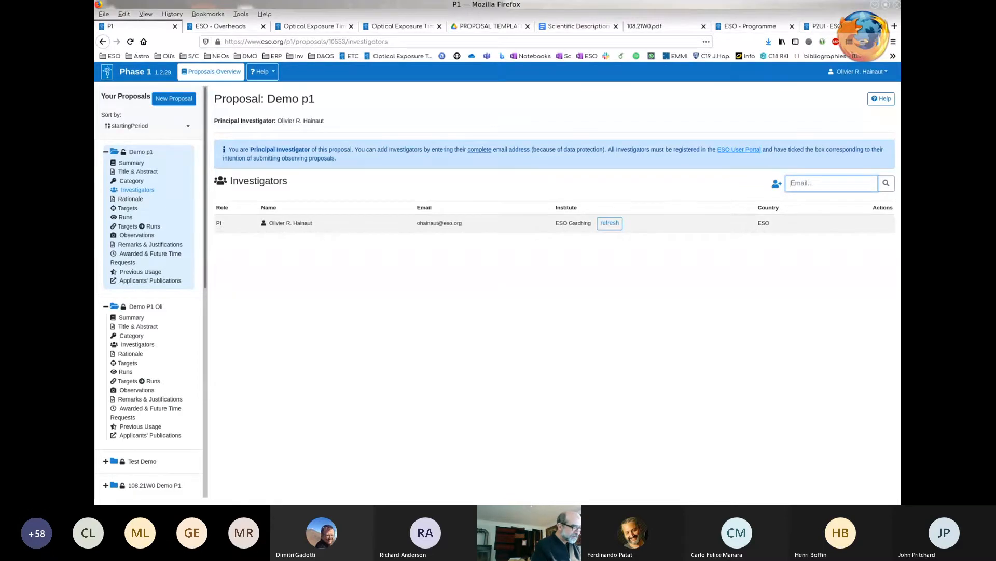
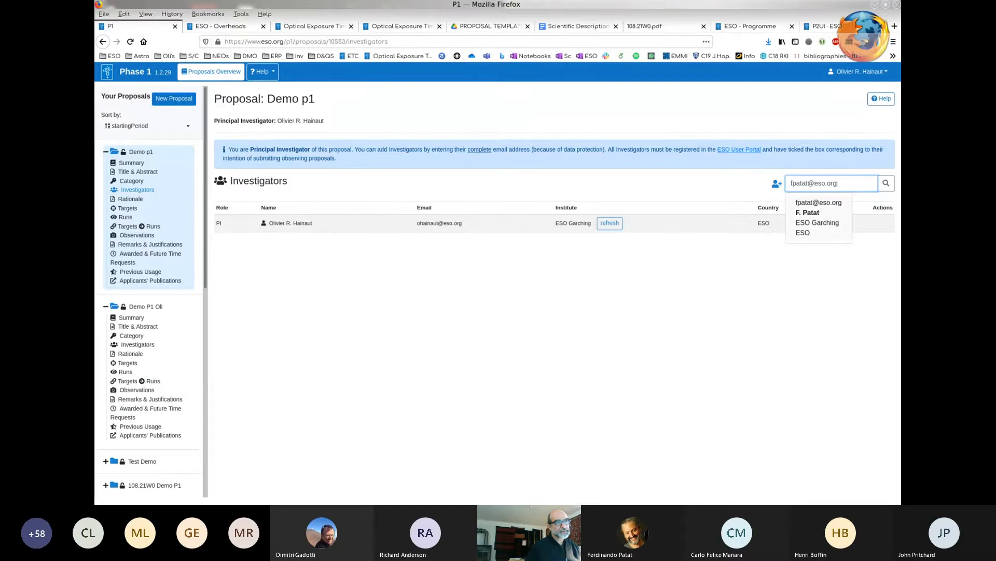
click(818, 217)
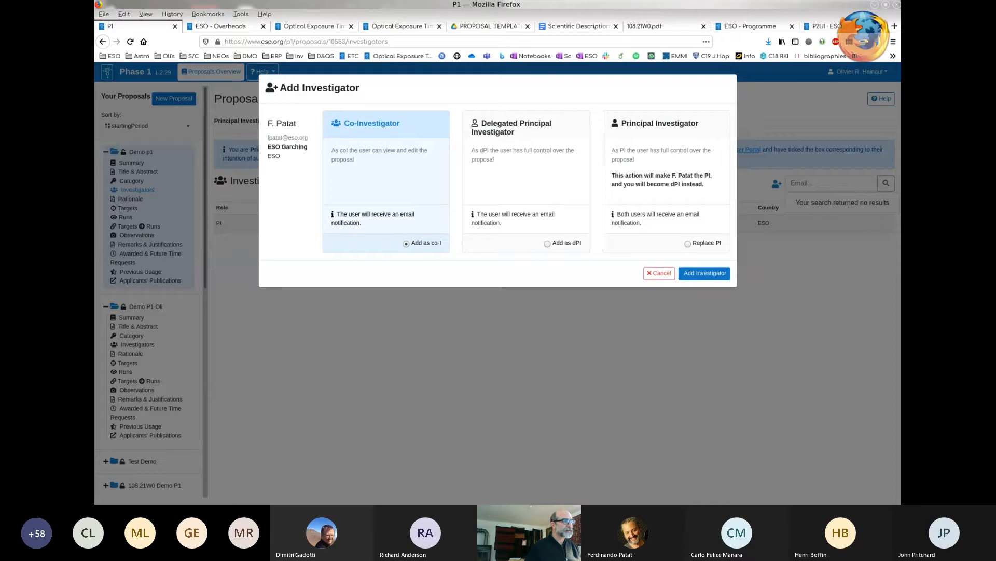
click(705, 273)
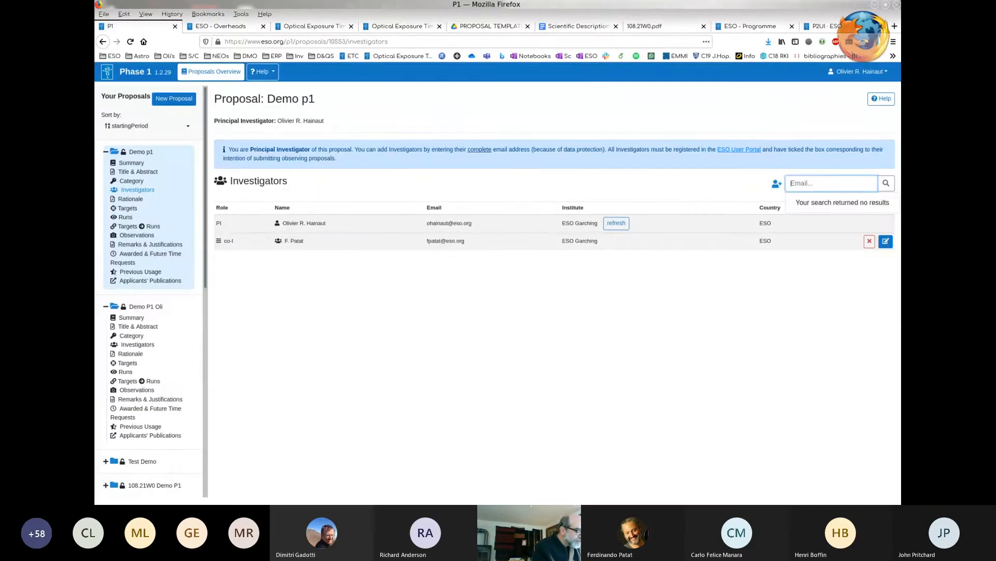
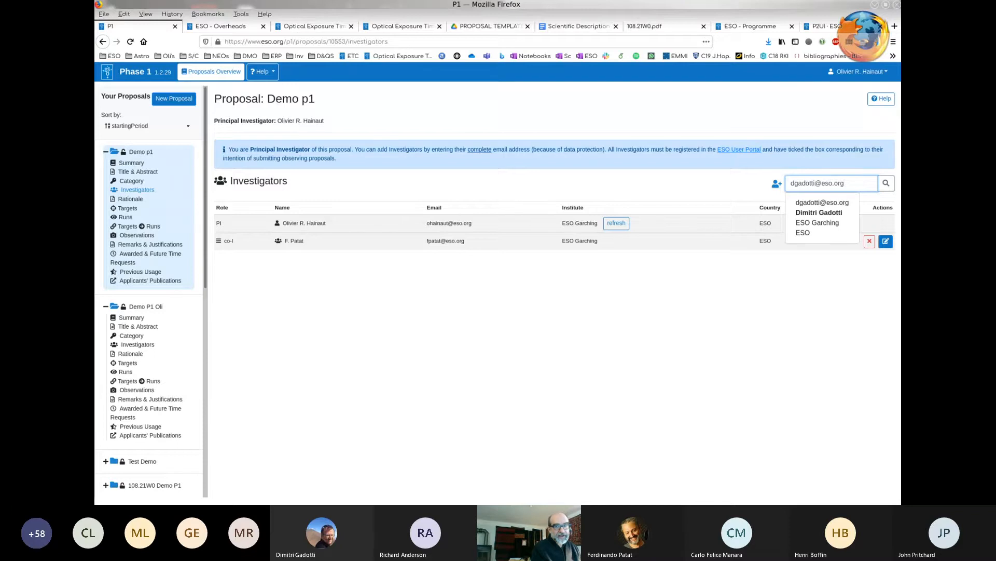
- Find another investigator for the Demo p1 proposal by full e-mail address and add them as delegated principal investigator
key(Down)
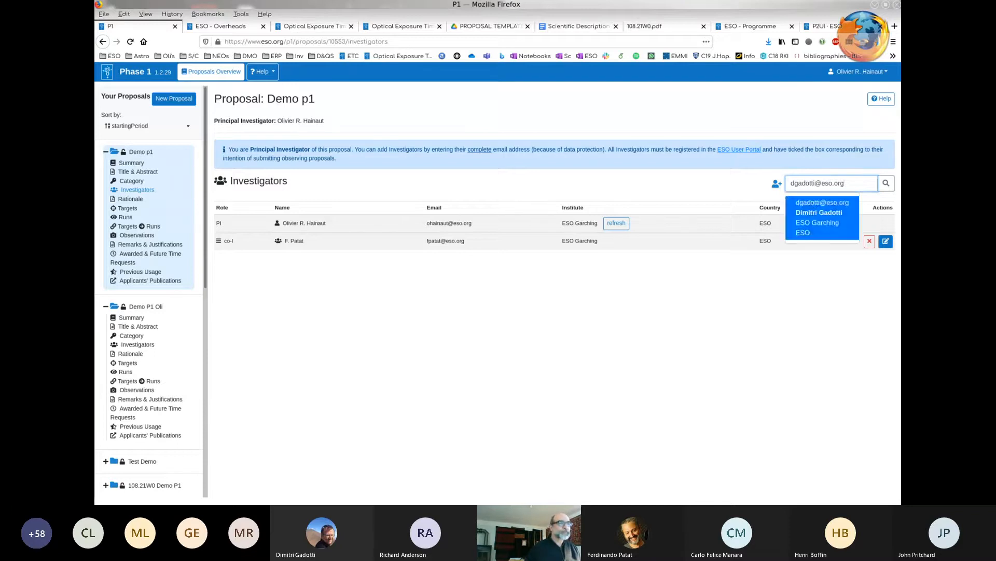
key(Return)
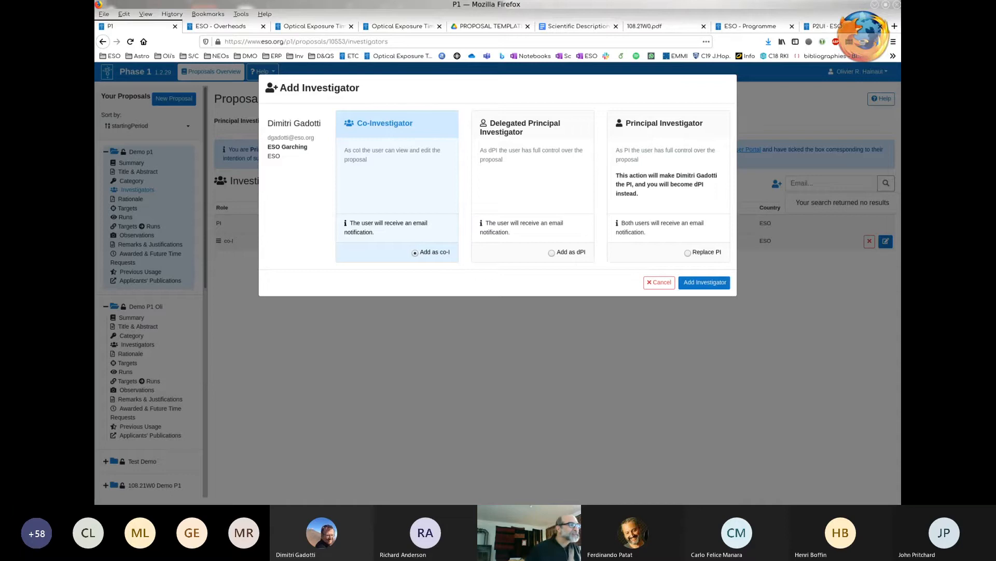
click(552, 253)
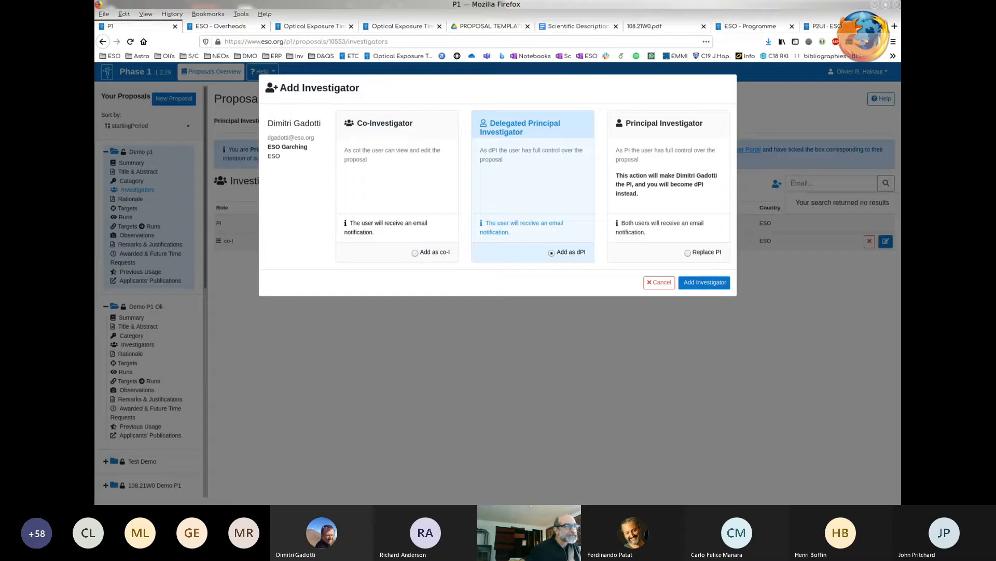
click(704, 282)
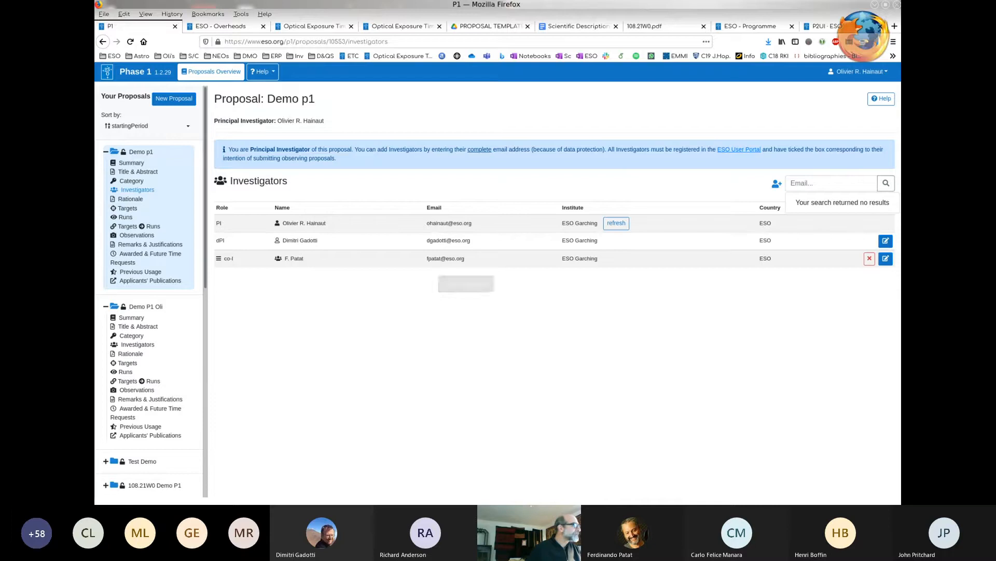
- Open the Demo p1 proposal's rationale section and look at the PROPOSAL TEMPLATES folder in Google Drive
click(130, 199)
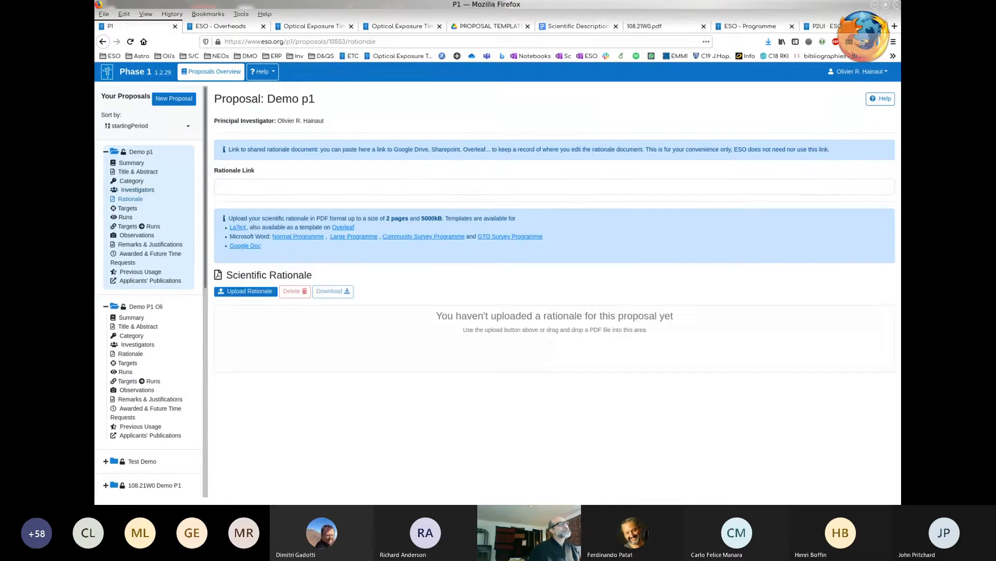
drag(648, 330, 564, 330)
click(245, 291)
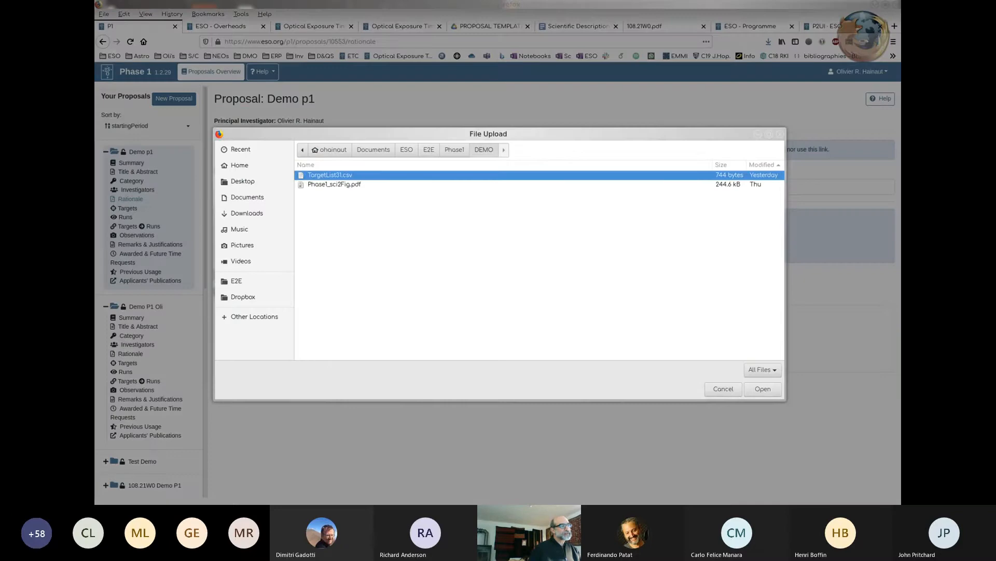
click(724, 388)
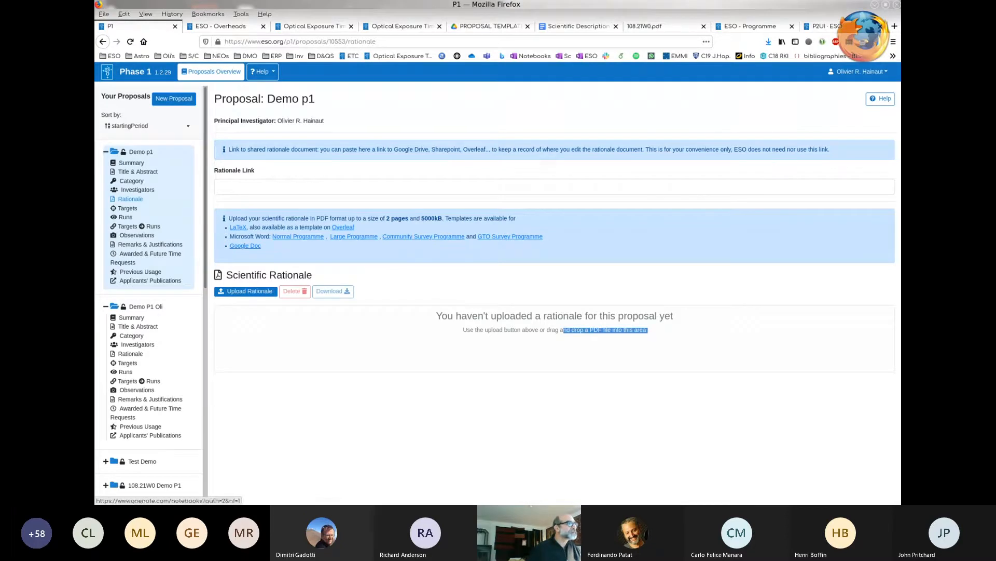
click(490, 26)
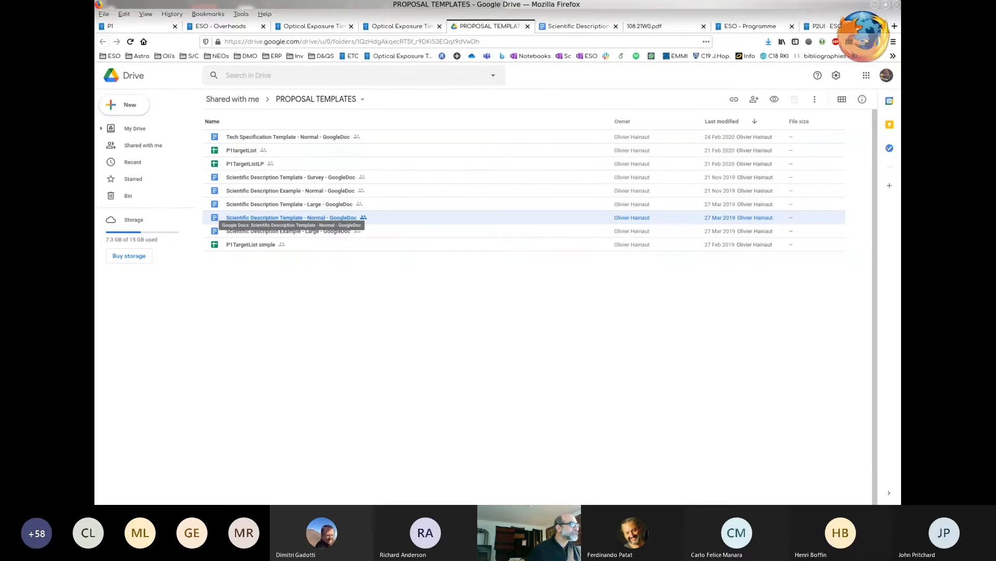
click(138, 26)
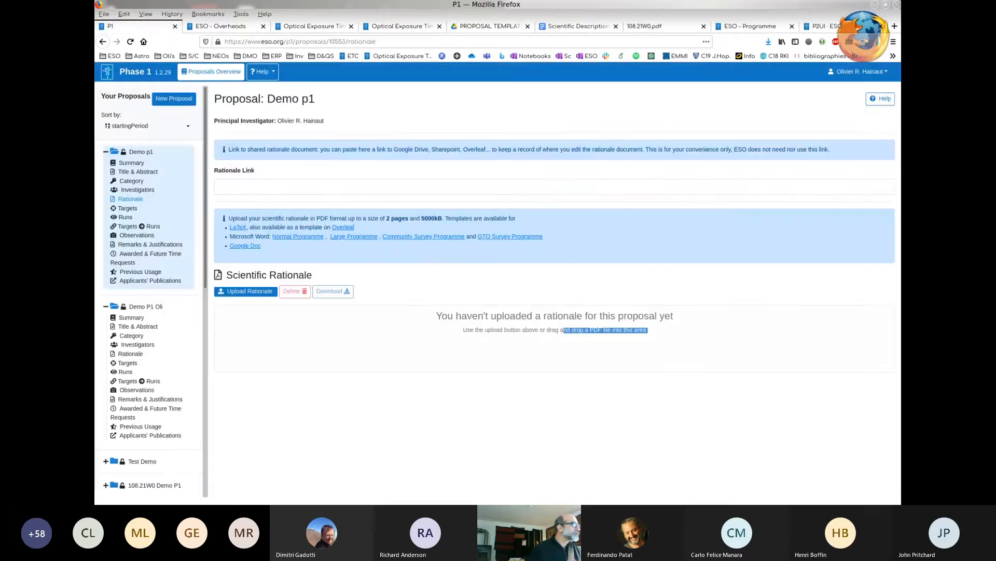
- Upload Phase1_sci2Fig.pdf as the Demo p1 proposal's scientific rationale and check its pages in the preview
click(220, 187)
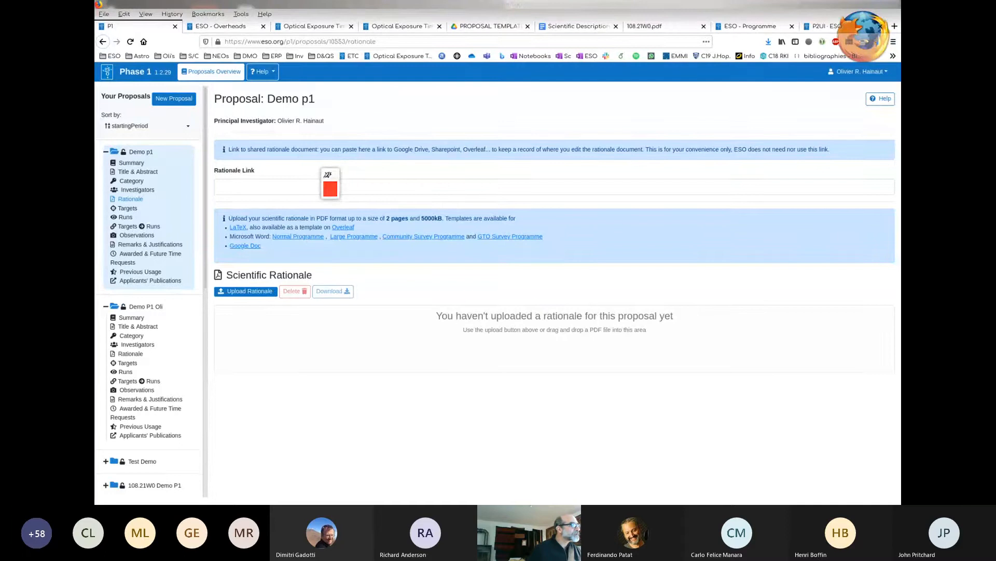
click(330, 187)
click(245, 291)
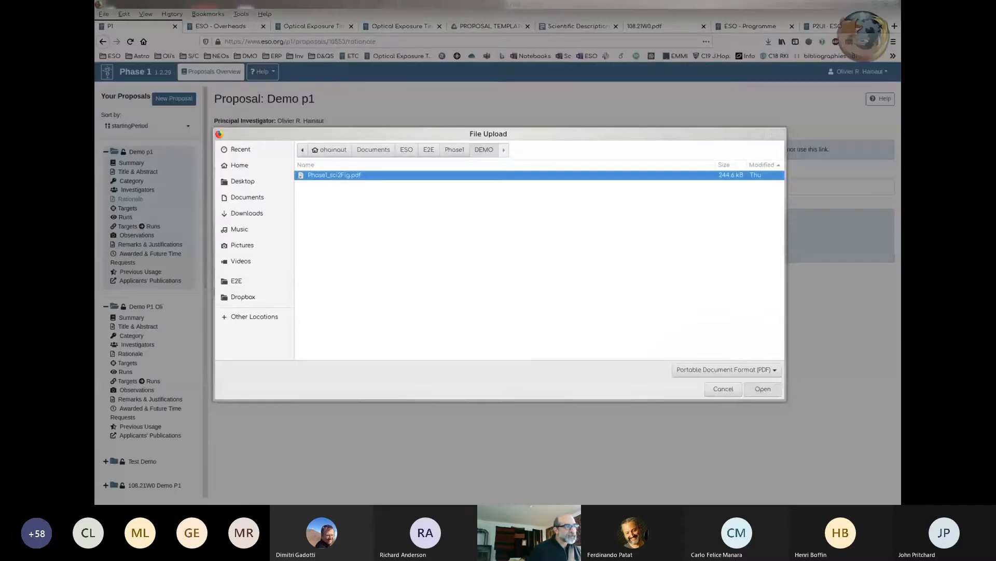
key(Return)
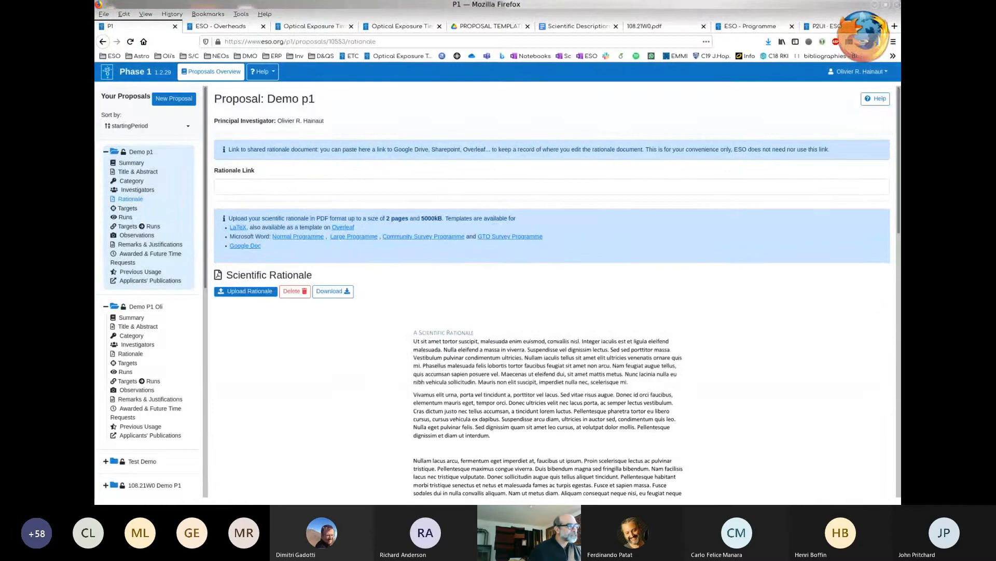
scroll(552, 291, down, 4)
scroll(552, 290, down, 4)
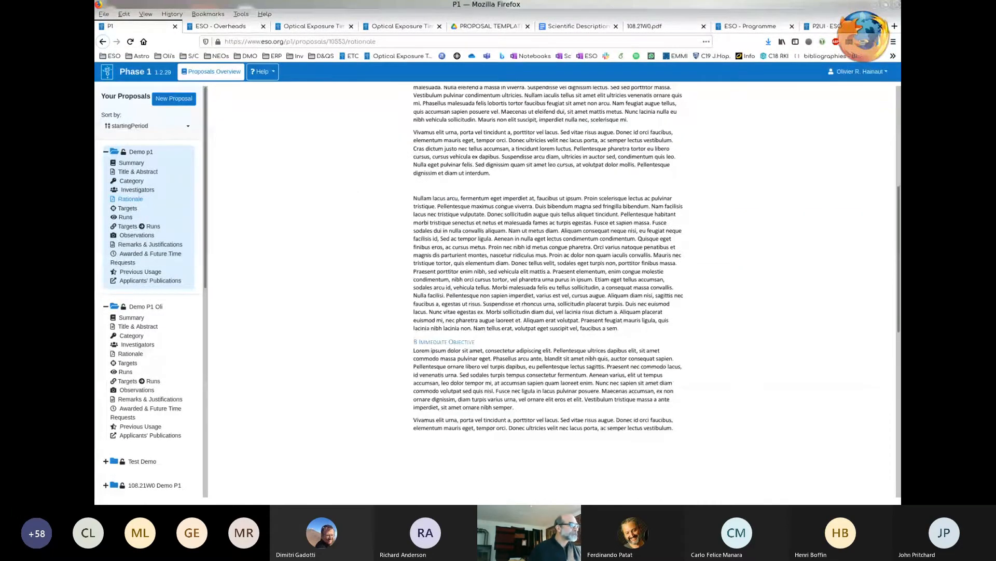
scroll(548, 290, down, 3)
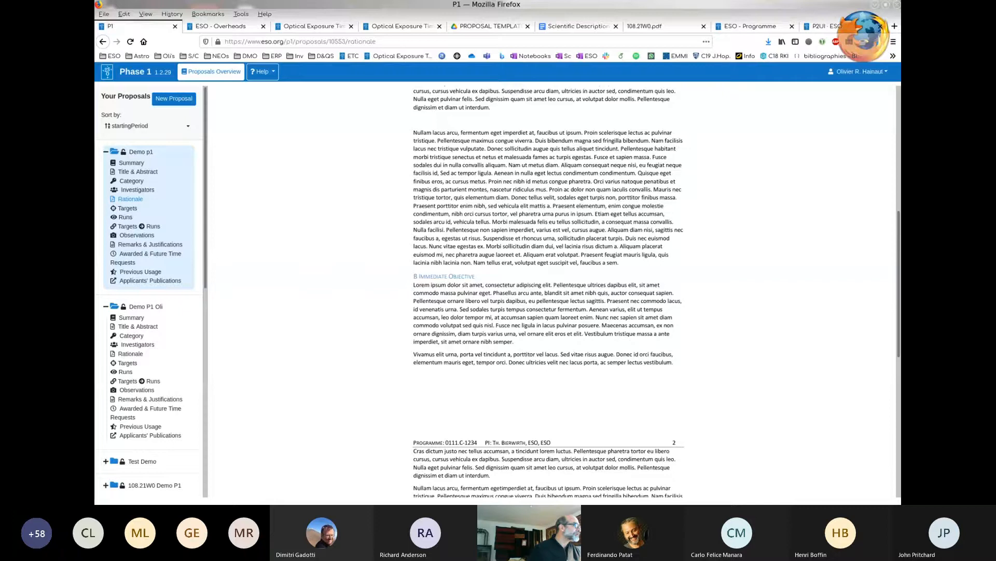
- Start a new target in the Demo p1 proposal, resolve it by the name NGC1068 and review its coordinates and magnitudes
click(127, 208)
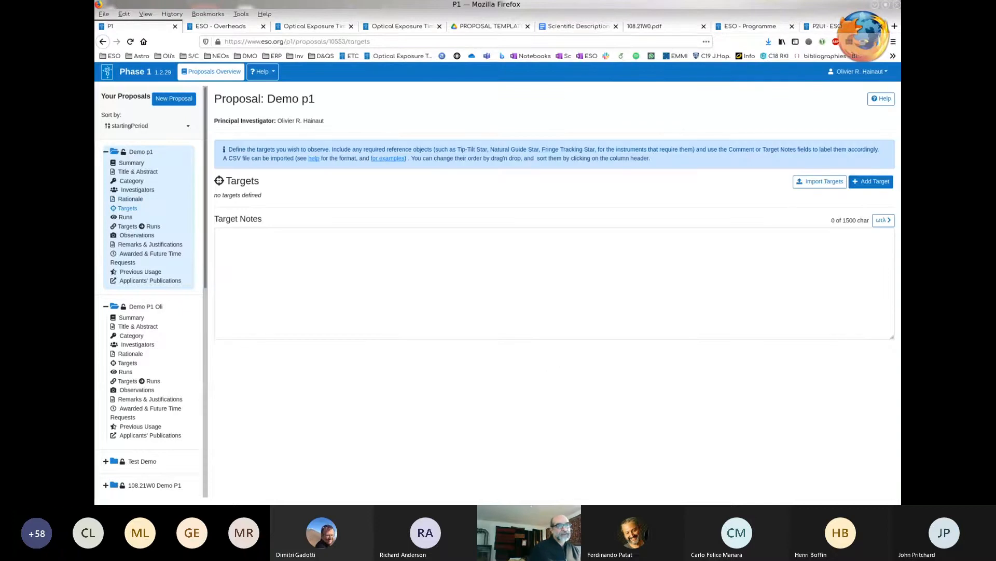
click(872, 181)
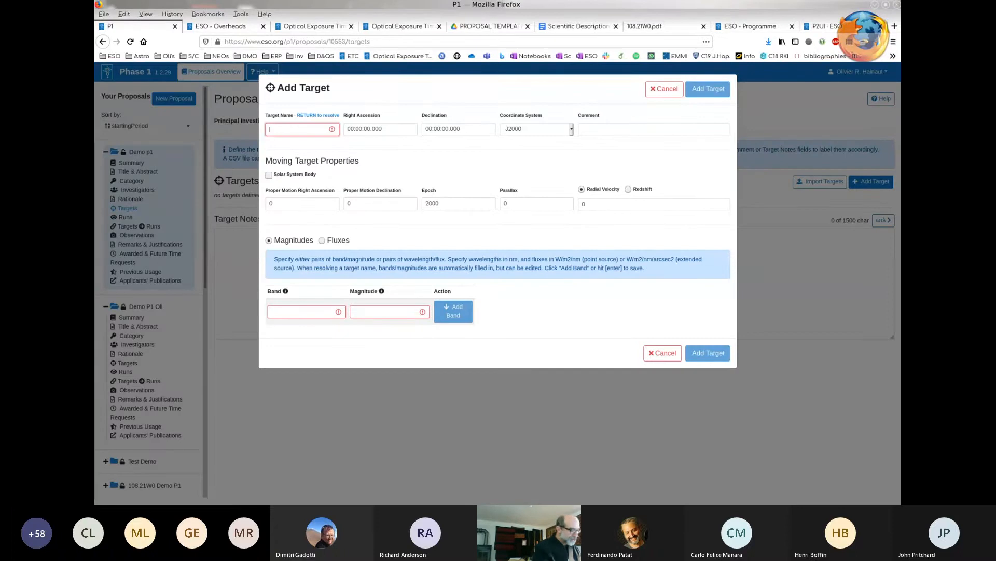
text(NGC1068)
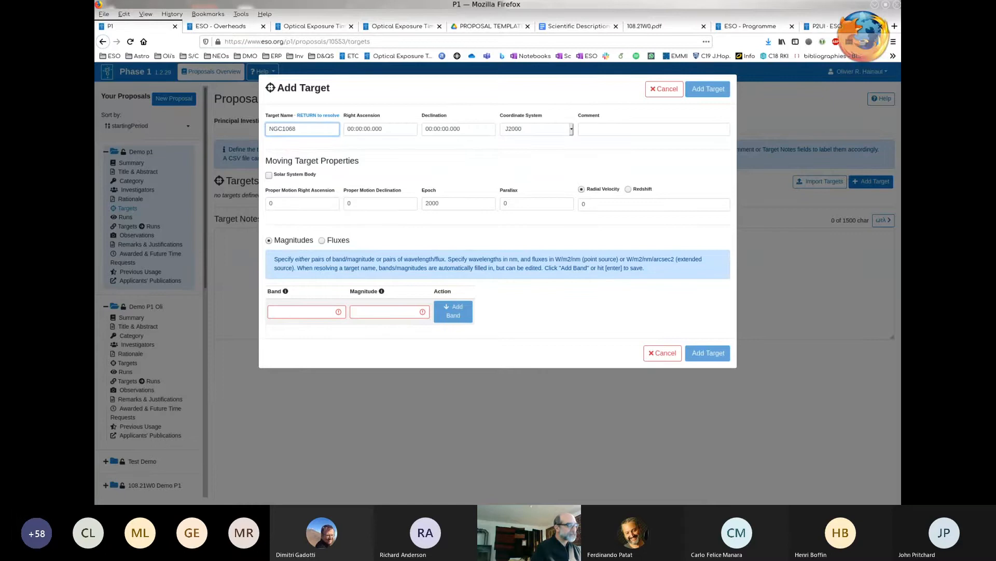
key(Return)
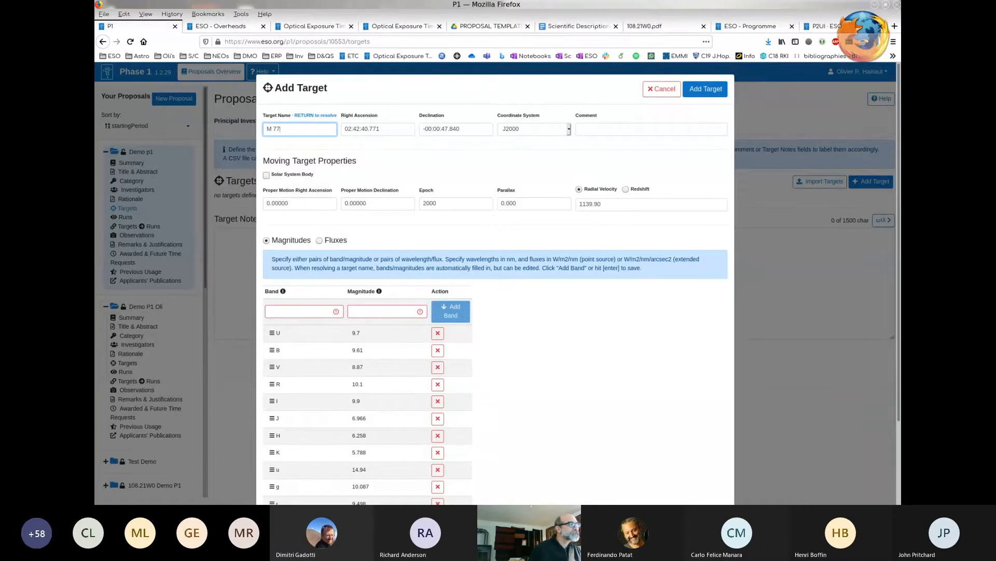
scroll(496, 291, down, 3)
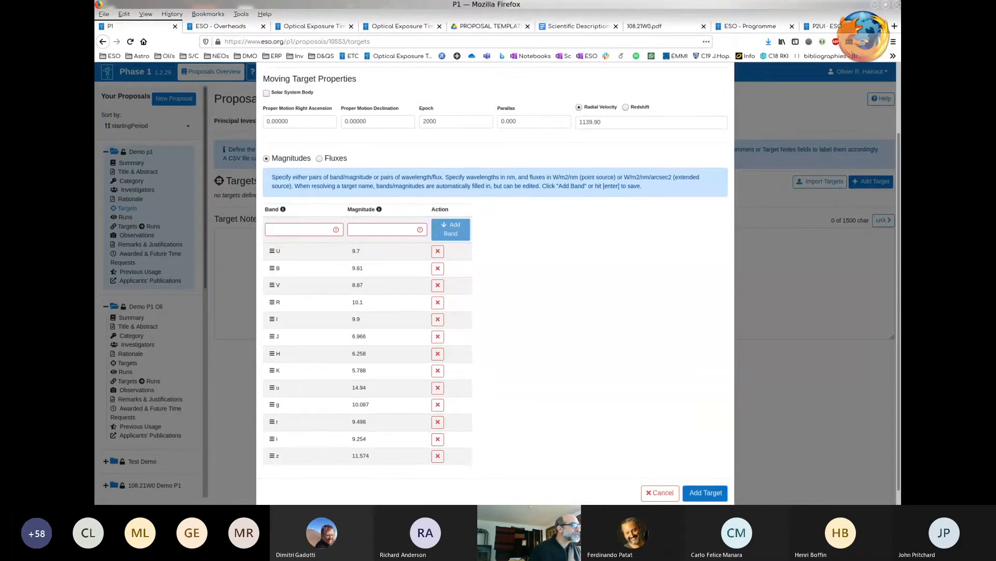
scroll(496, 290, up, 1)
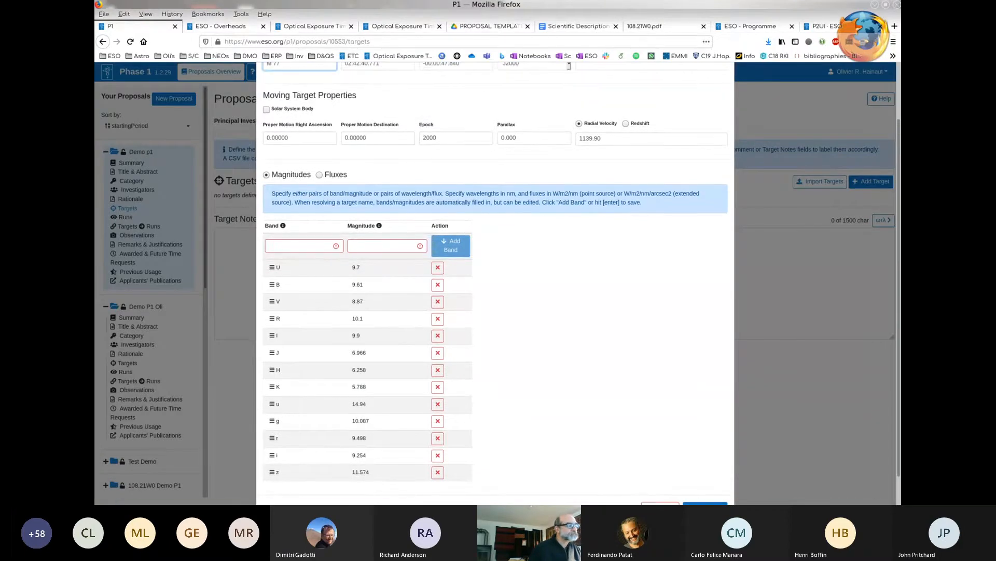
scroll(496, 290, up, 2)
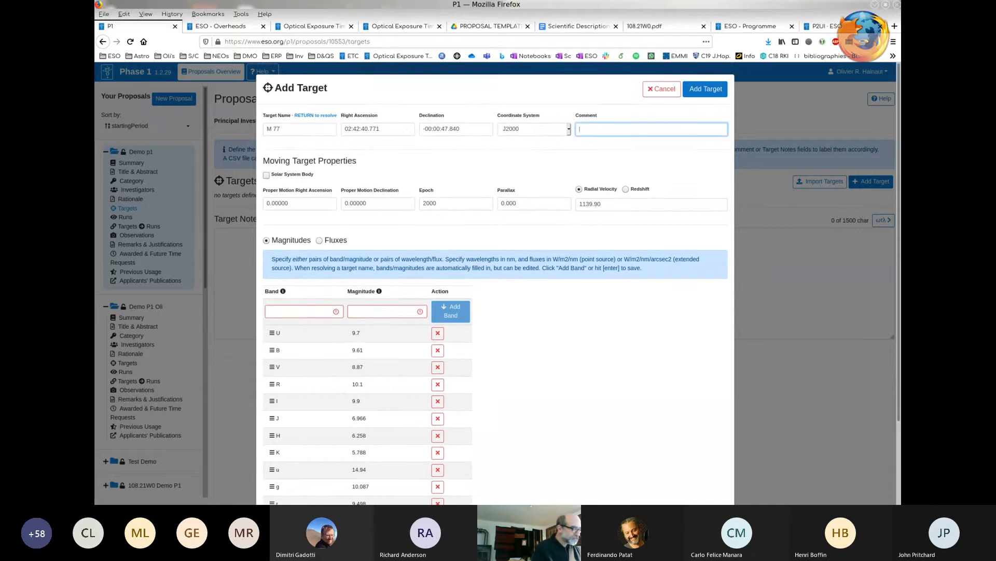
- Enter "Main Science Target" as the resolved target's comment and add the target to the proposal
text(M)
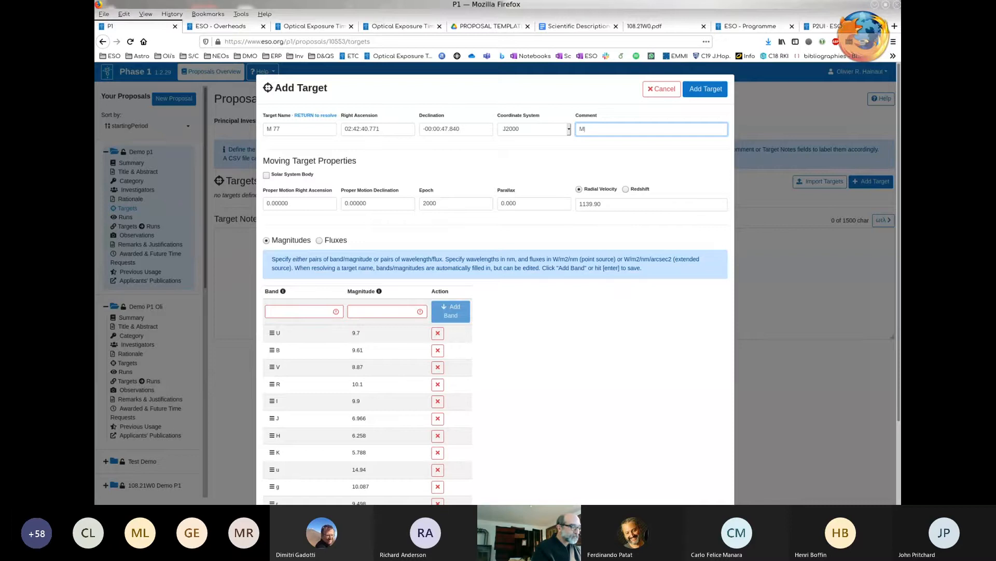
text(ain Science T)
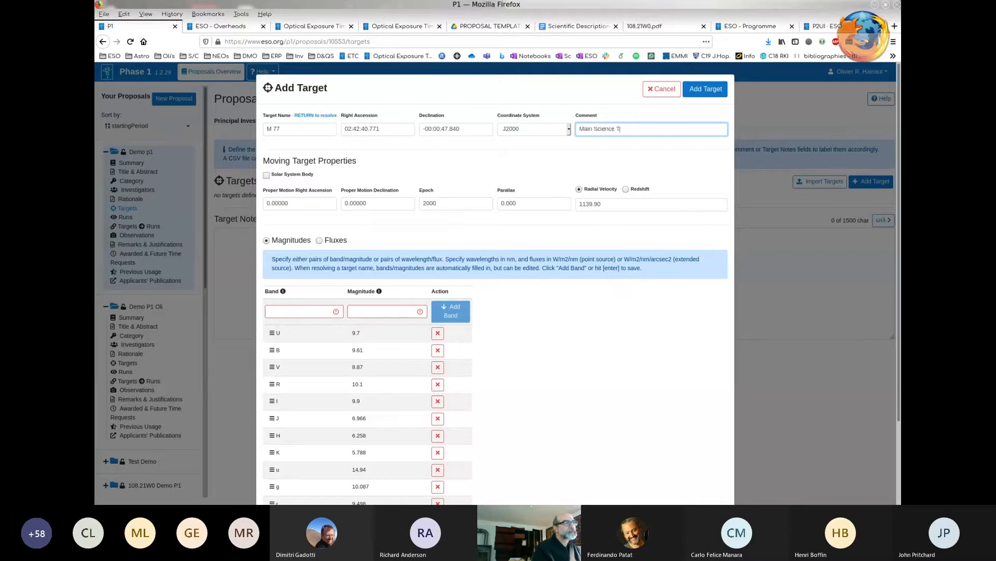
text(arget)
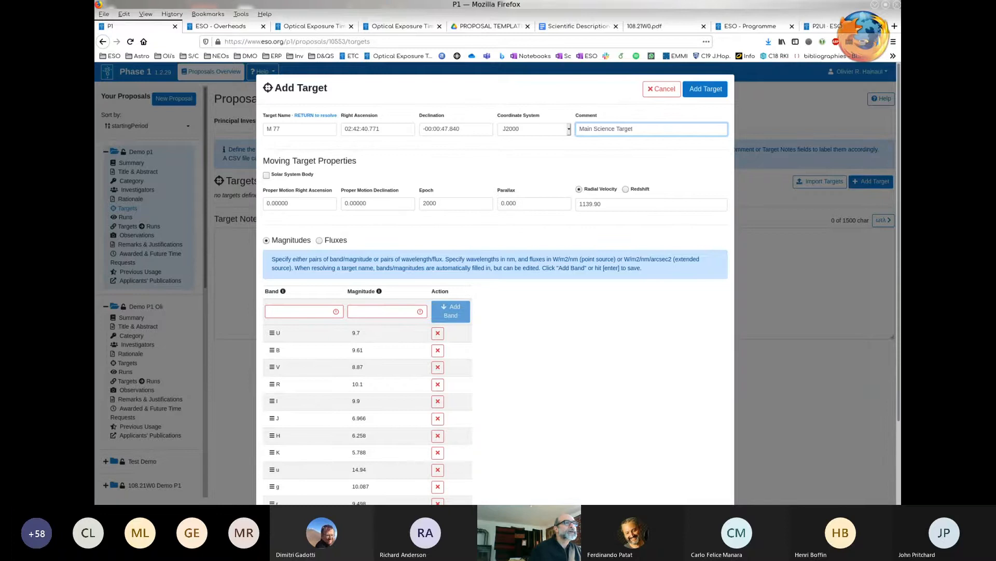
click(706, 89)
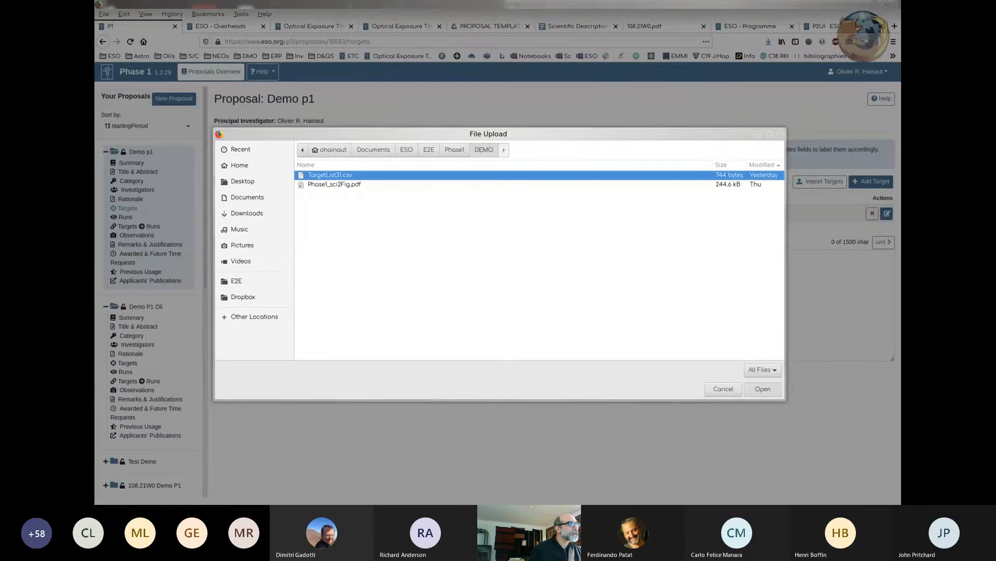
- Import the targets from TargetList31.csv into the Demo p1 proposal and close the import report
click(763, 388)
click(579, 146)
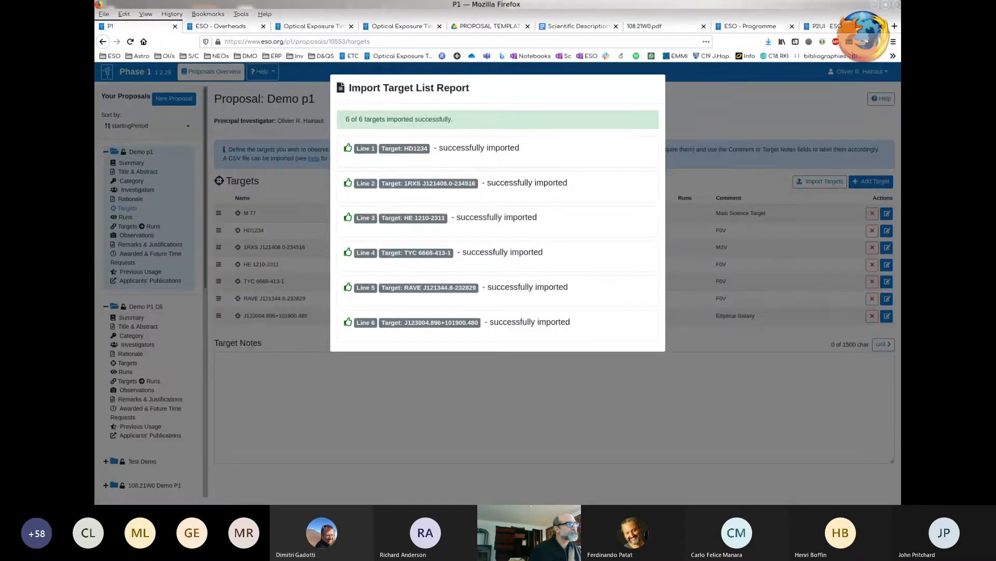
key(Escape)
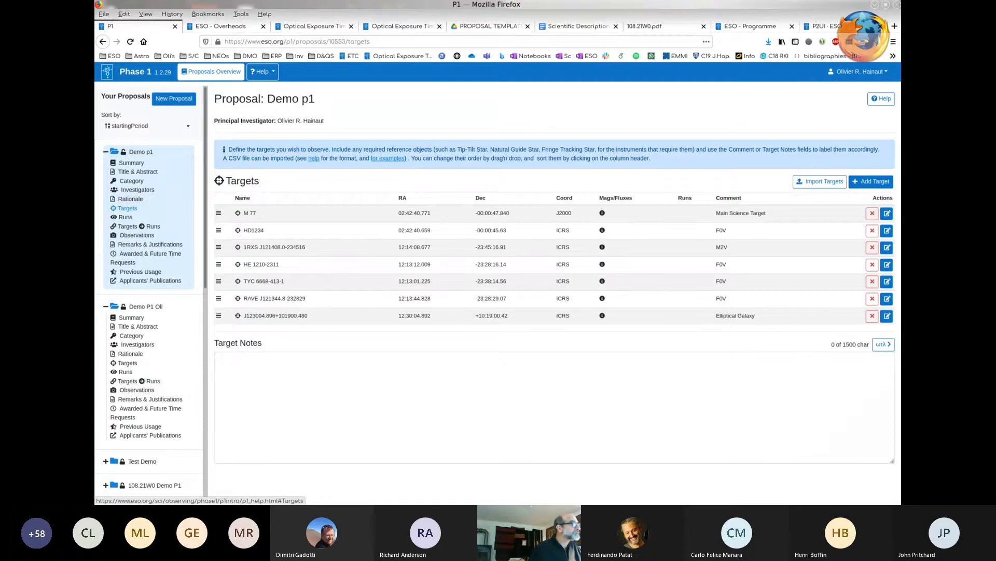
- Switch to the drop-down Terminal and rerun an earlier command from its history
key(F12)
key(Up)
key(Up)
key(Up)
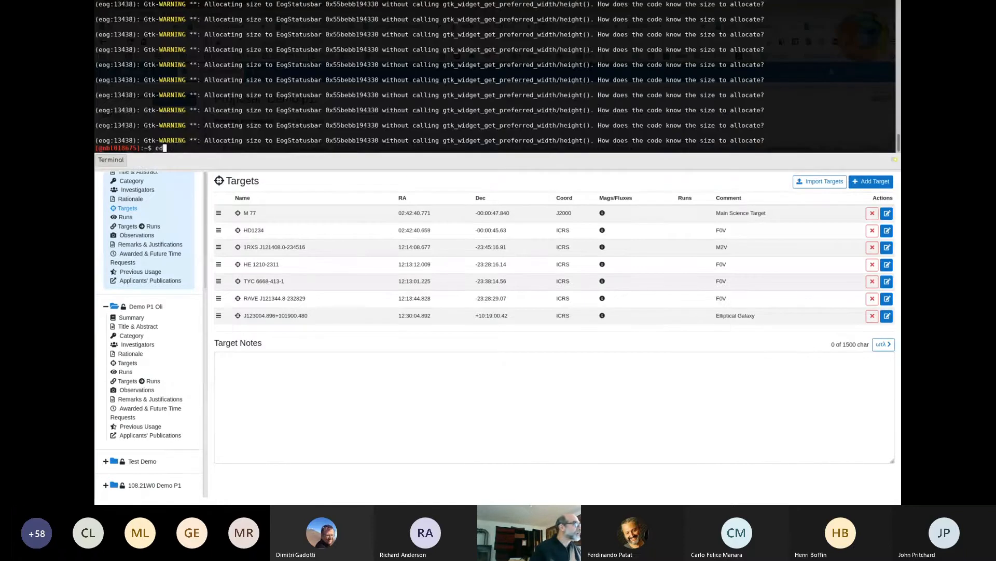
key(Up)
key(Return)
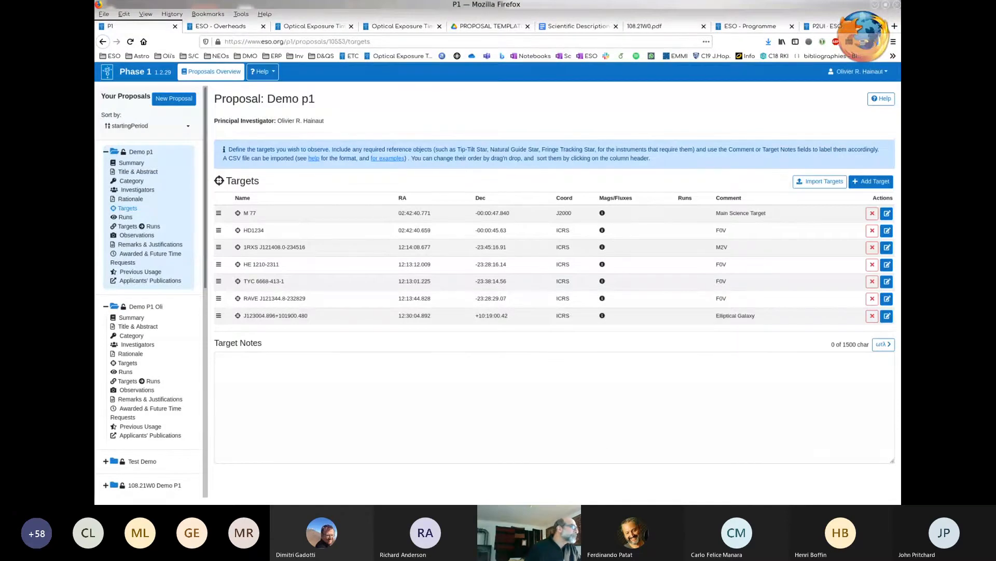
- Start a new observing run in the Demo p1 proposal with instrument FORS2, run type Normal and observing mode SM
click(125, 217)
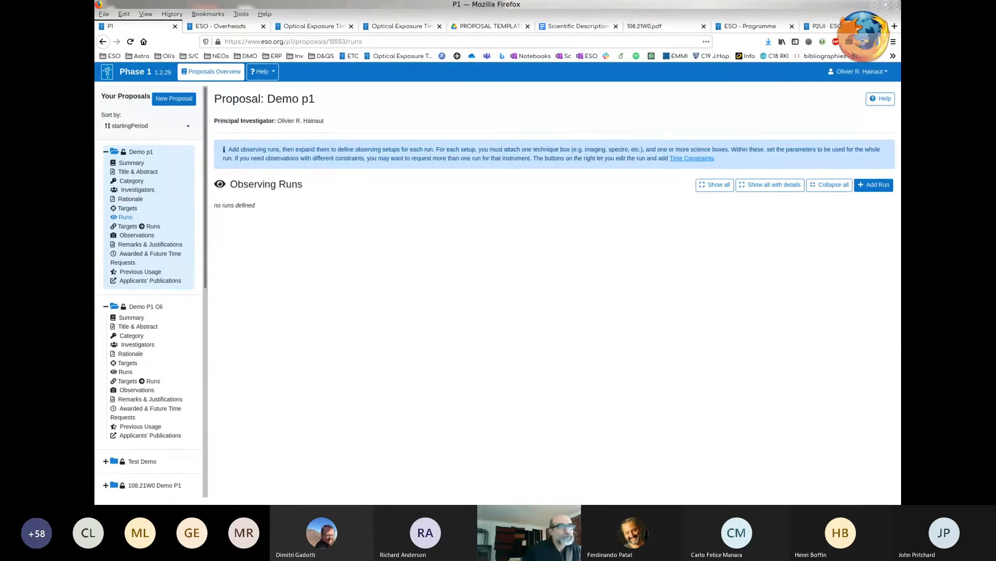
click(874, 184)
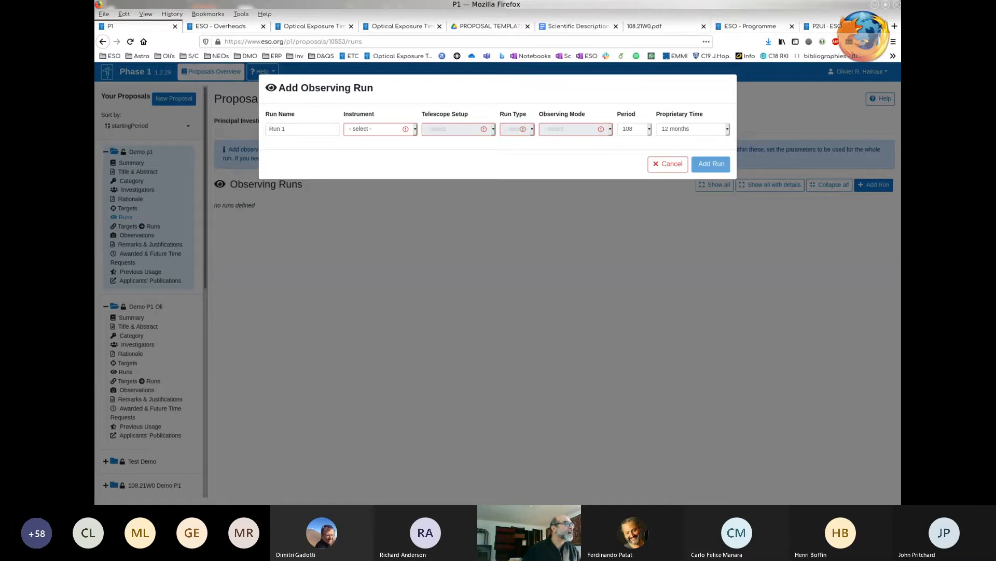
click(299, 129)
click(380, 129)
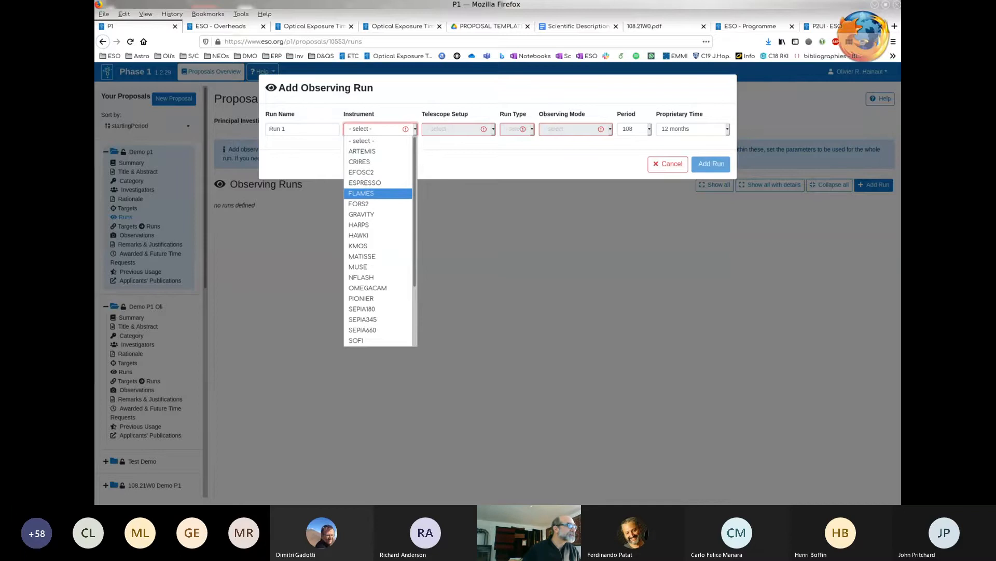
click(378, 204)
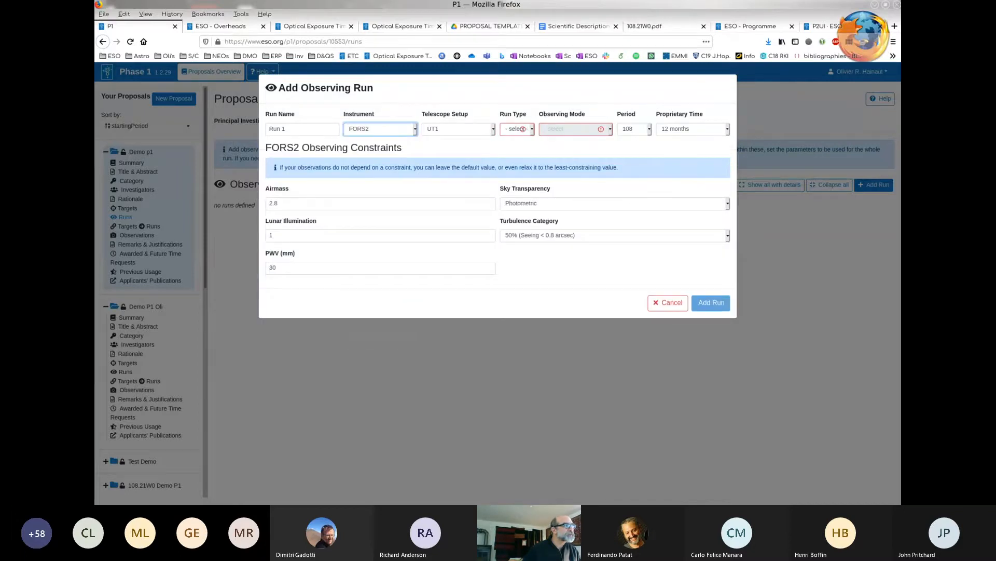
click(523, 128)
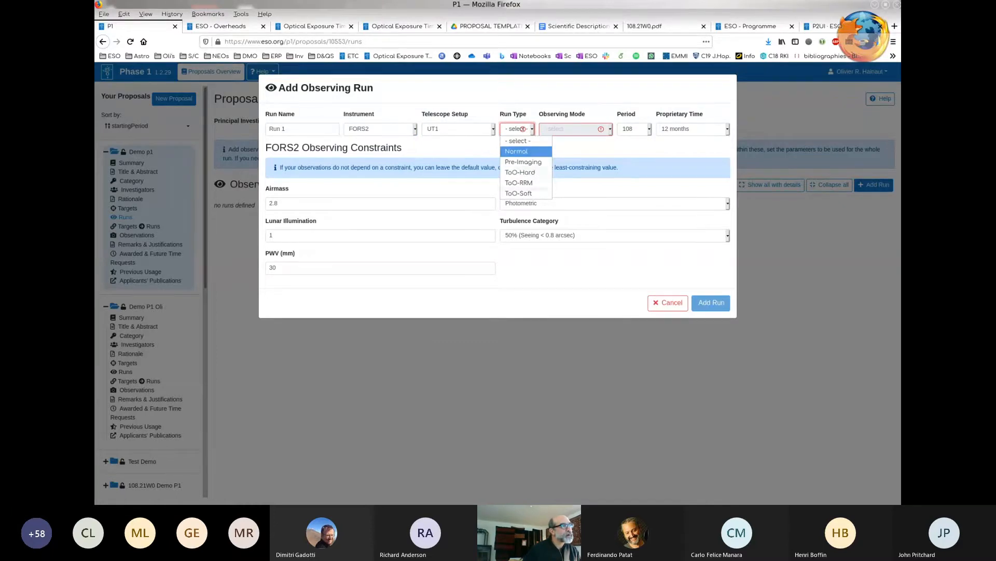
click(517, 151)
click(575, 129)
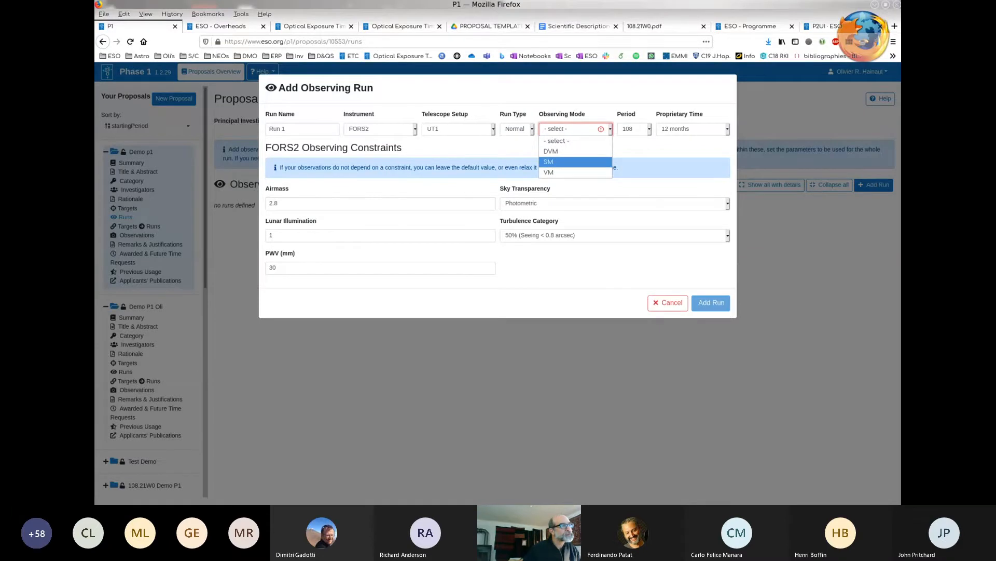
click(575, 162)
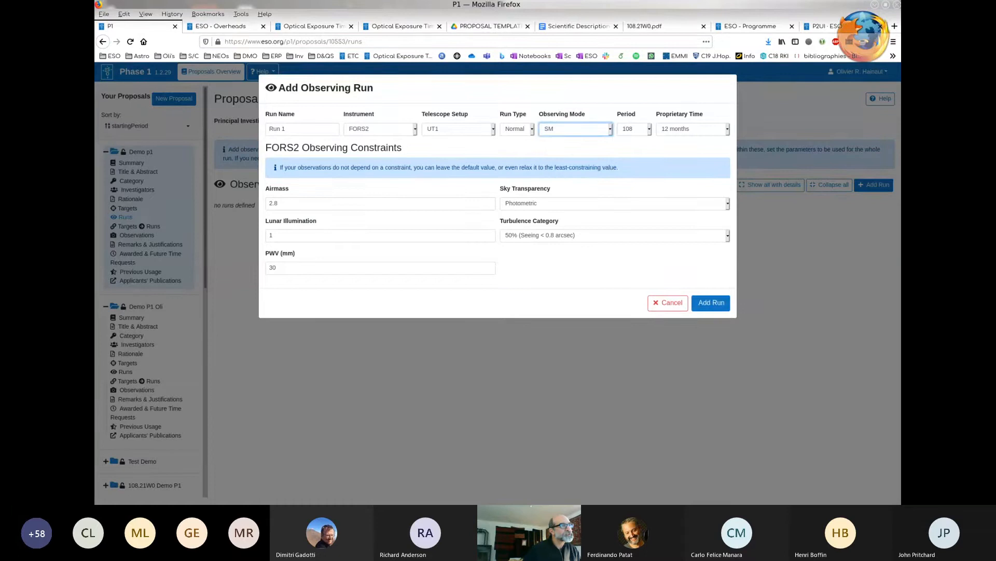
- Set the new run's period to 108 and its proprietary time to 0 months
click(634, 128)
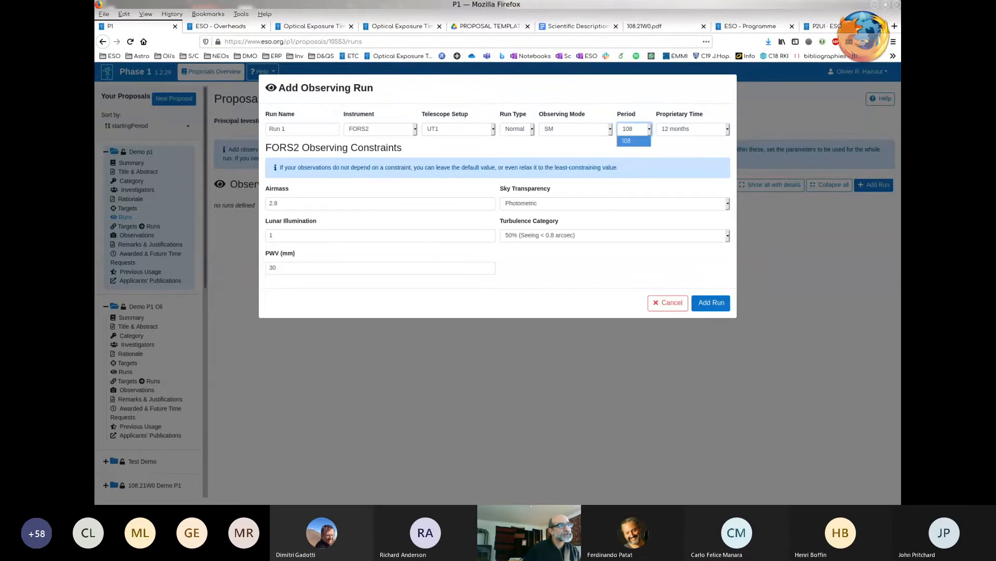
click(635, 141)
click(693, 128)
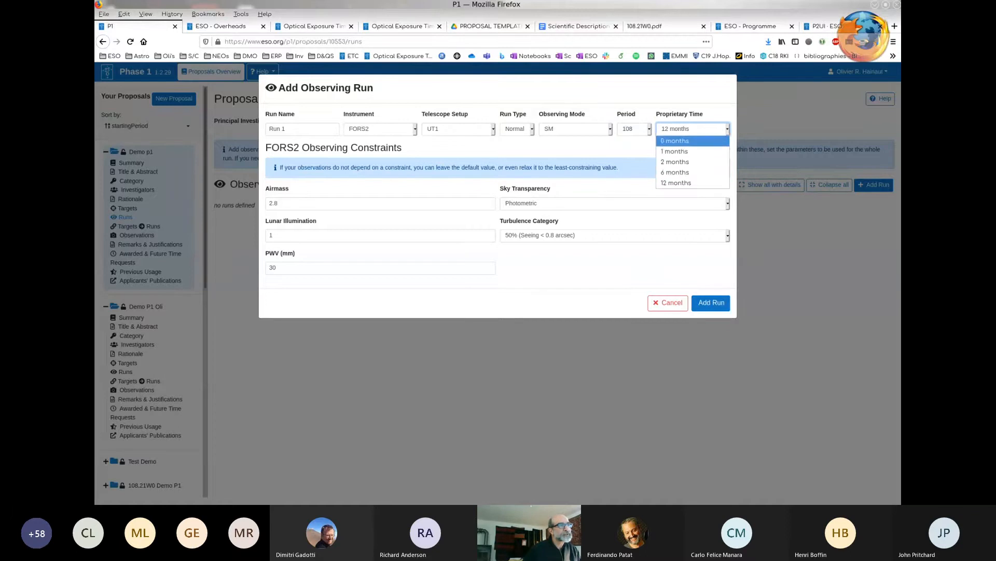
click(675, 141)
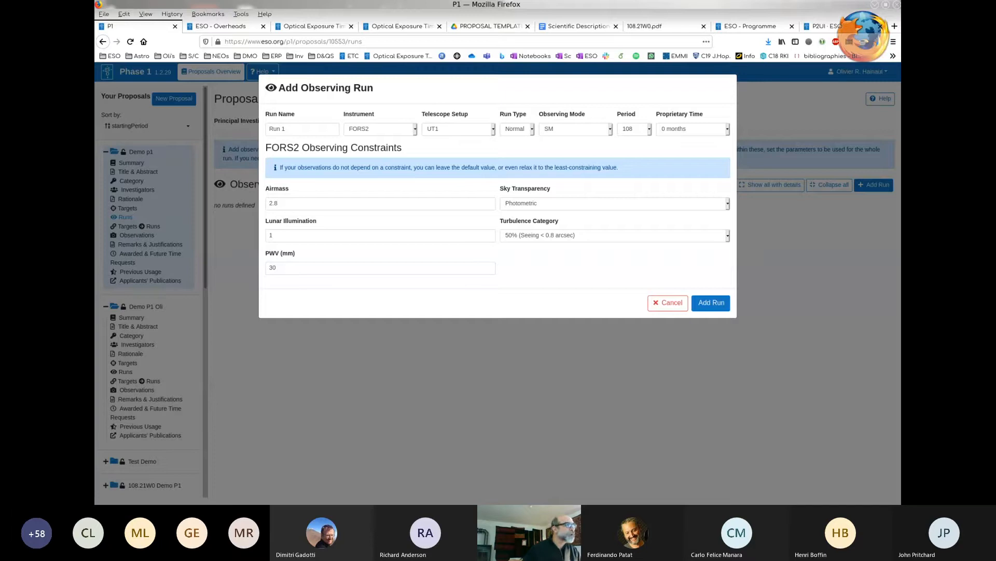
- Set airmass 2, Clear sky transparency, lunar illumination 0 and turbulence 50% (Seeing < 0.8 arcsec), and add the run
click(278, 203)
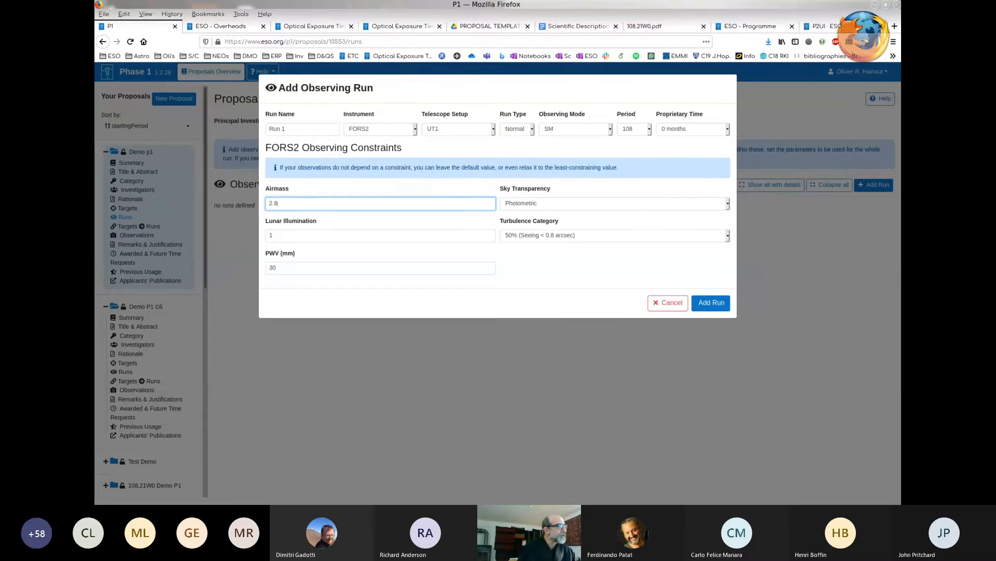
key(BackSpace)
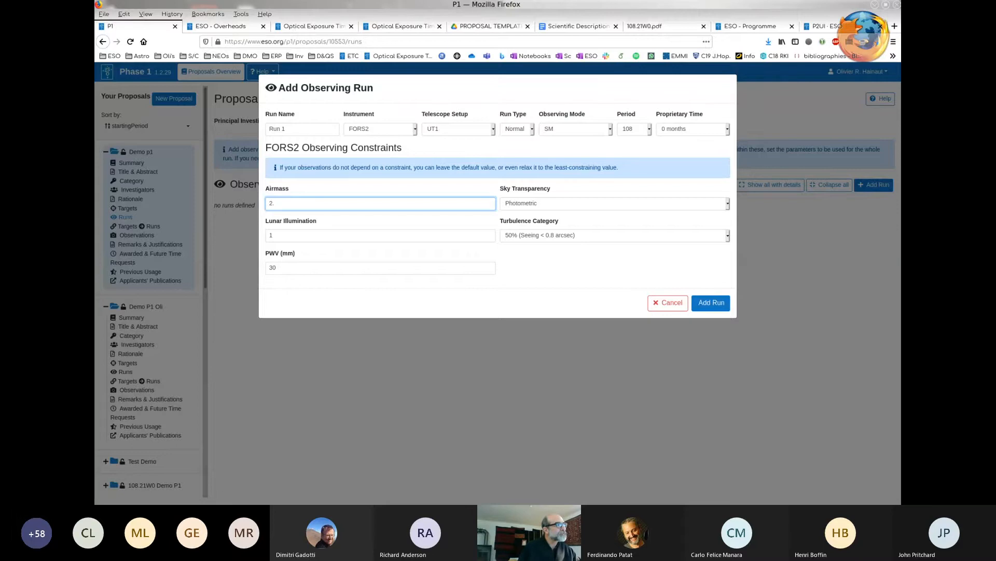
click(614, 204)
click(615, 226)
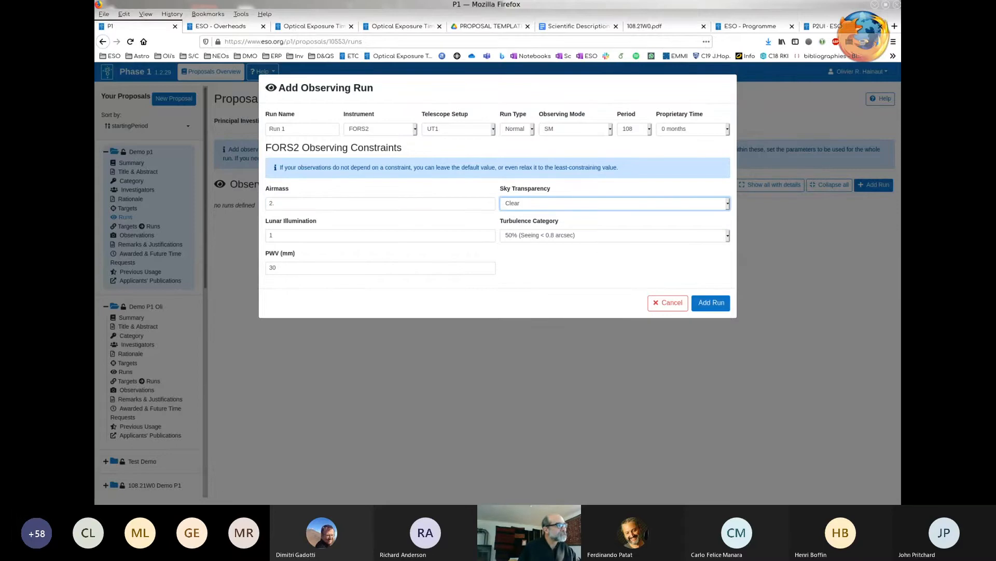
click(291, 236)
key(BackSpace)
text(0.)
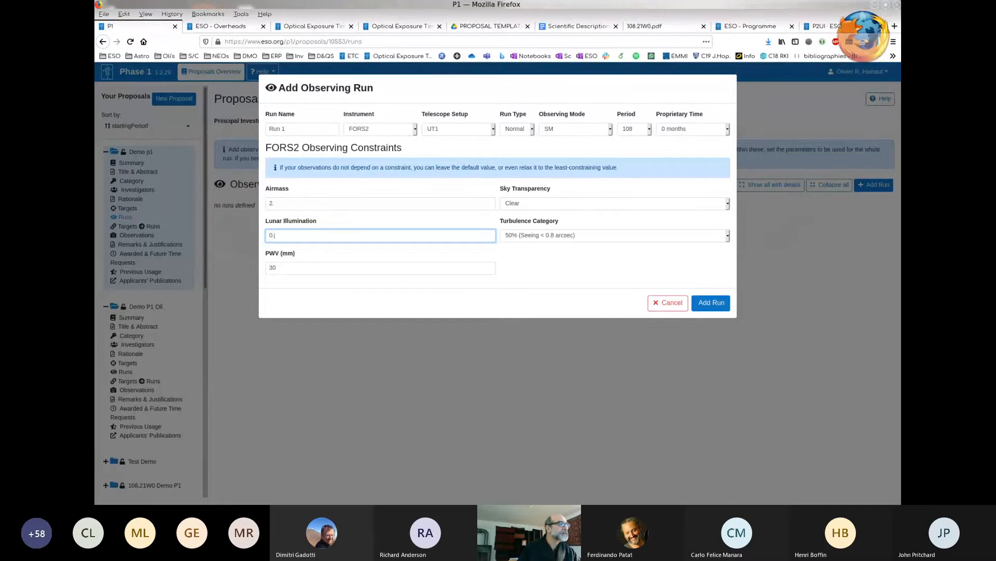
click(614, 267)
click(614, 236)
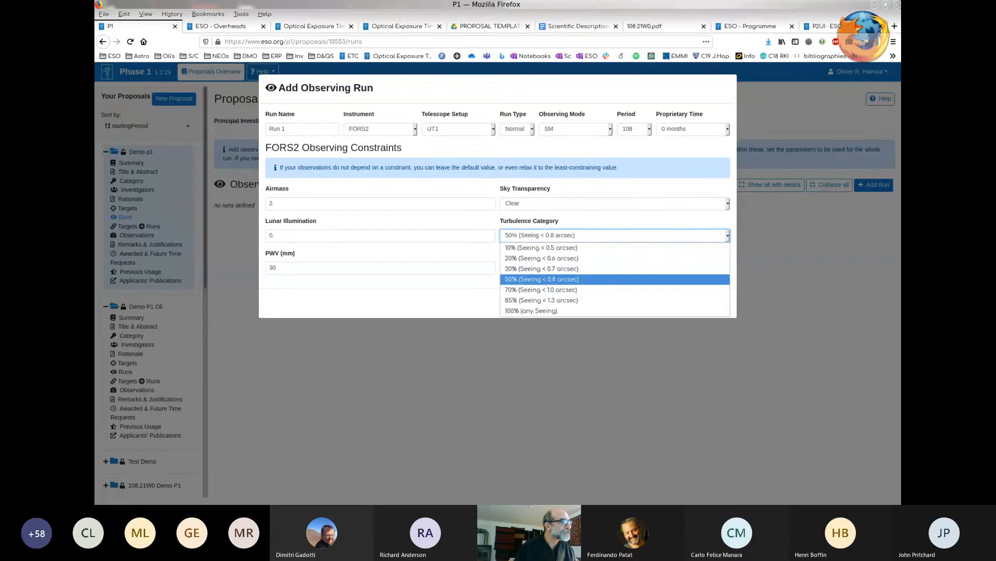
click(542, 279)
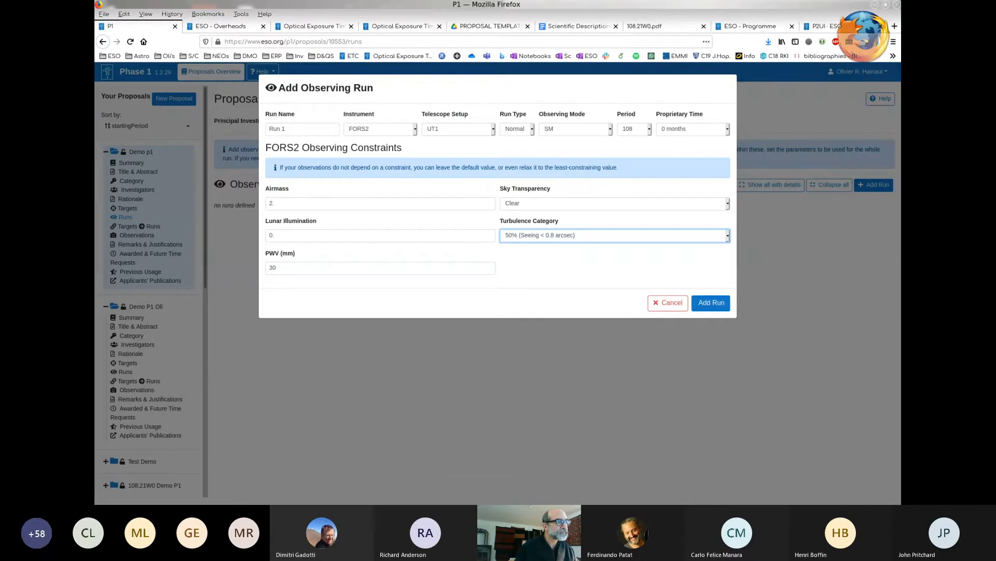
click(711, 302)
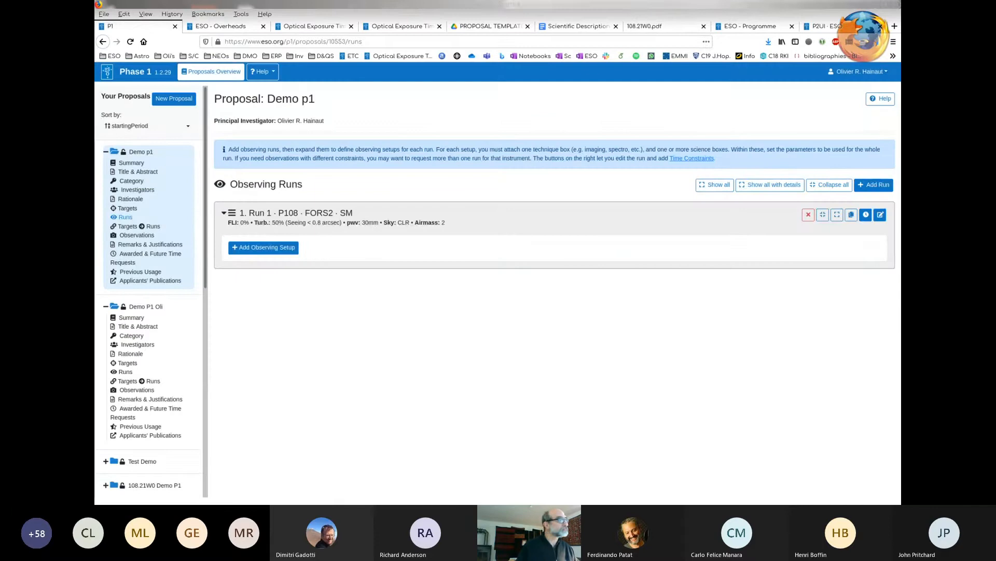
- Rename the FORS2 observing run as Visible and update it
click(880, 214)
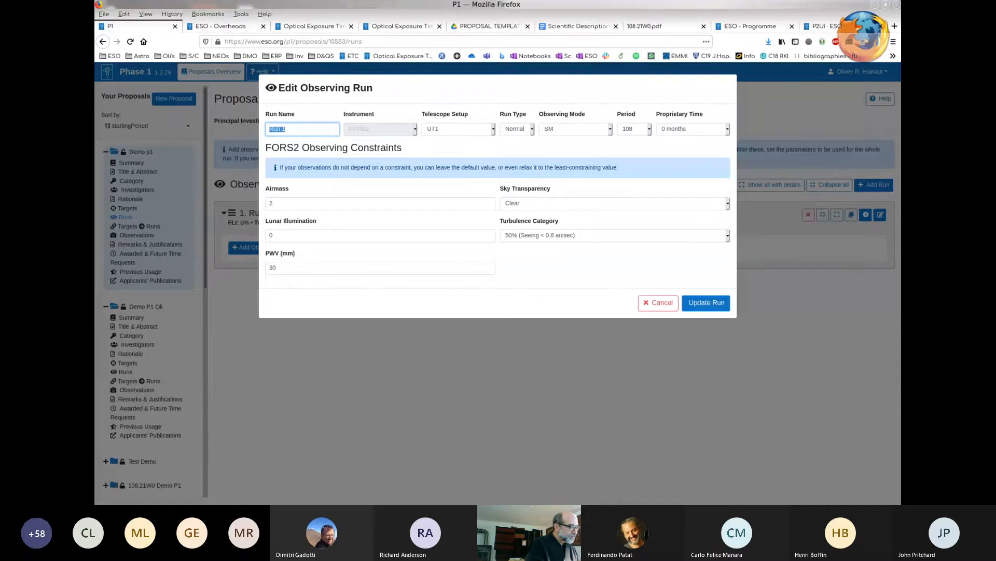
text(Visi)
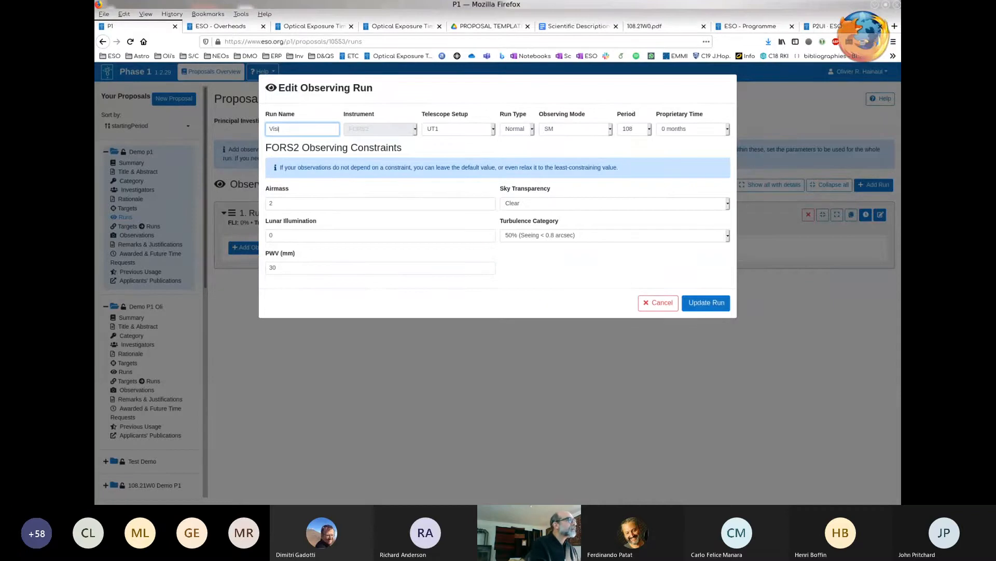
text(ble)
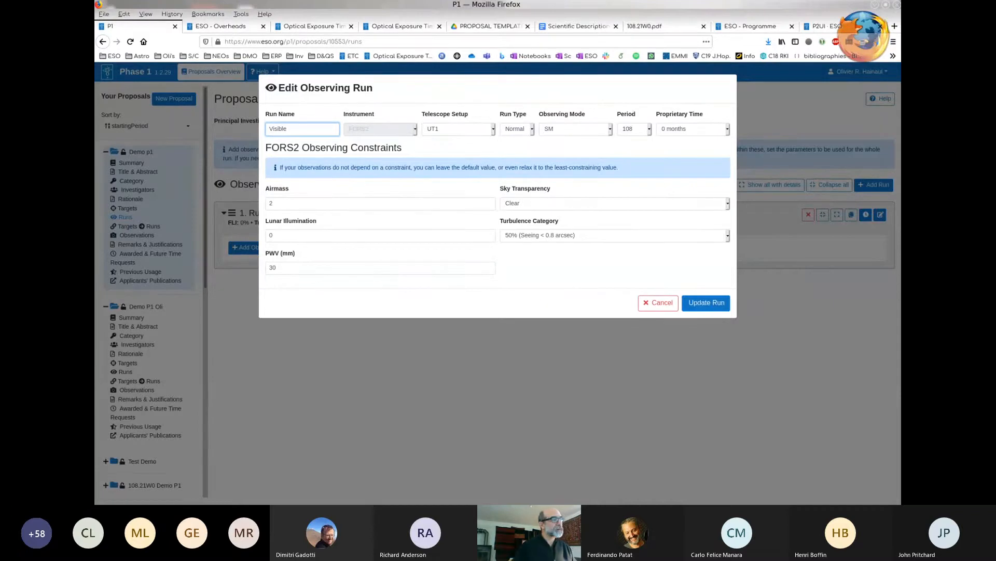
click(706, 303)
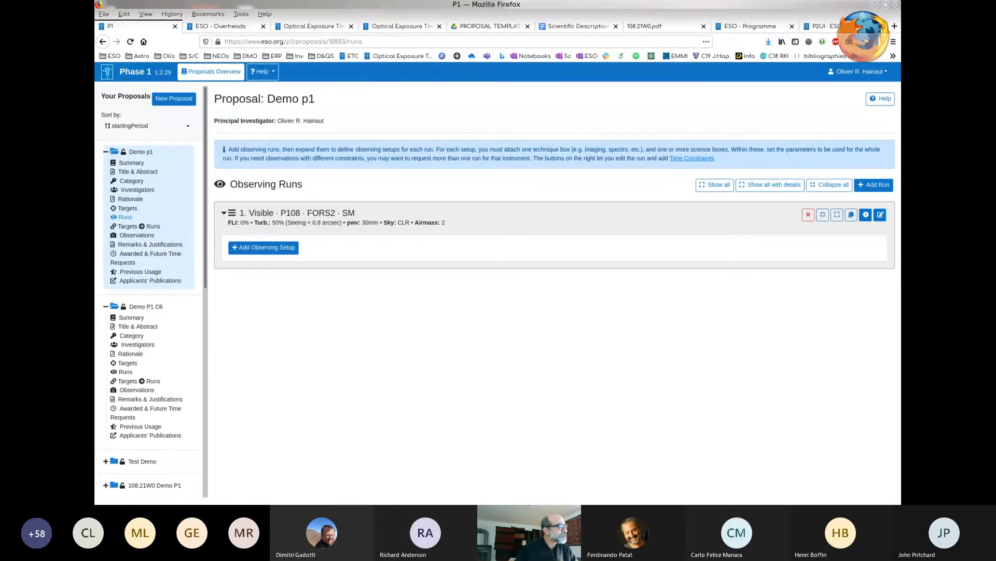
- Add an observing setup to the Visible run and give it the Imaging - Select CCD and Collimator template
click(264, 248)
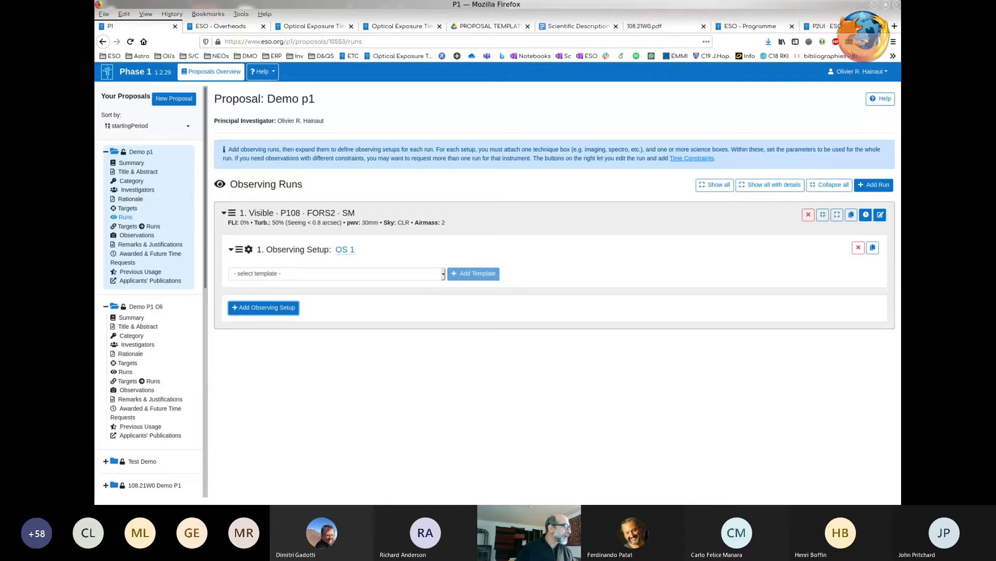
click(337, 274)
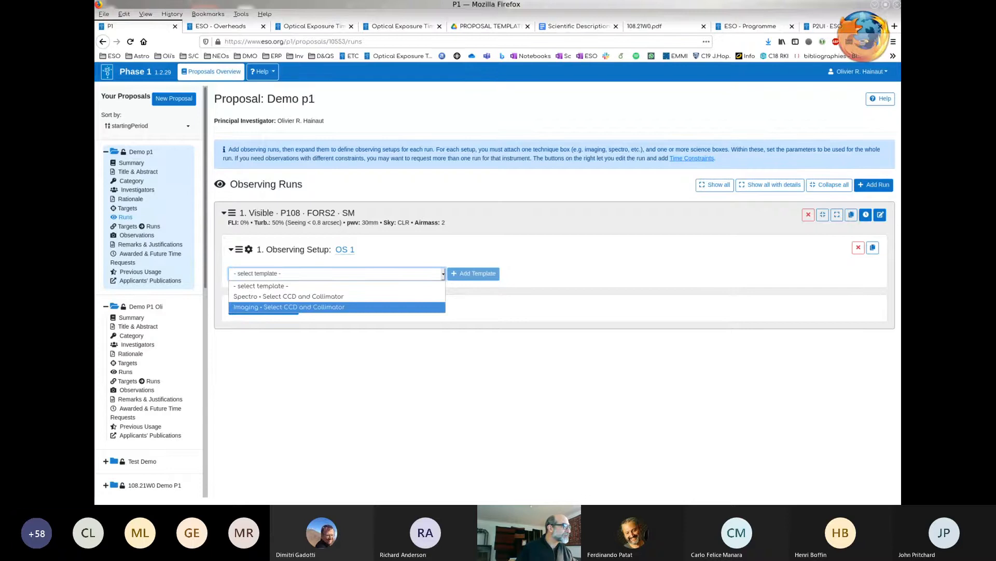
key(Return)
key(Tab)
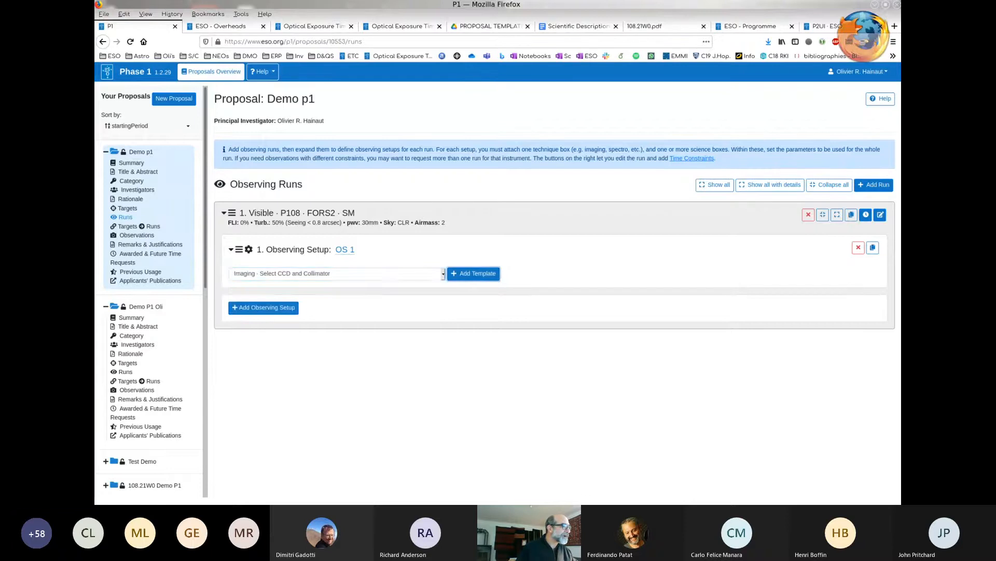
key(Return)
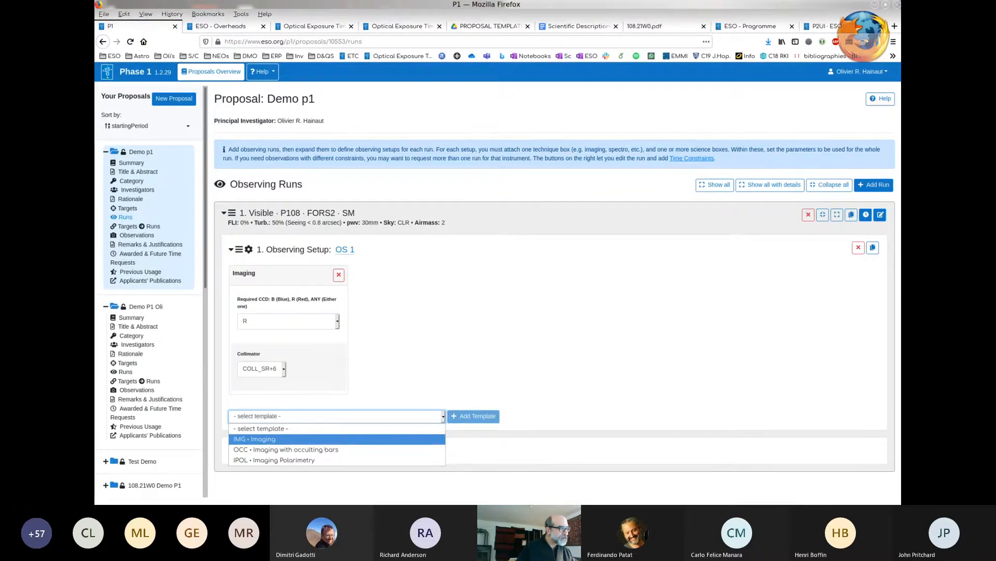
- Add an IMG - Imaging template to the observing setup and set its filter to b_HIGH+113
click(255, 439)
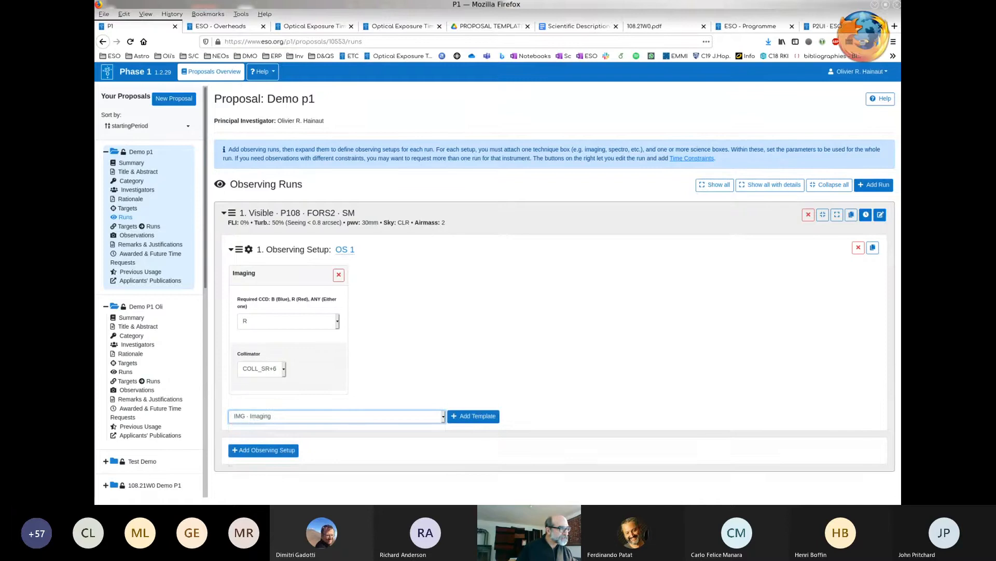
click(473, 416)
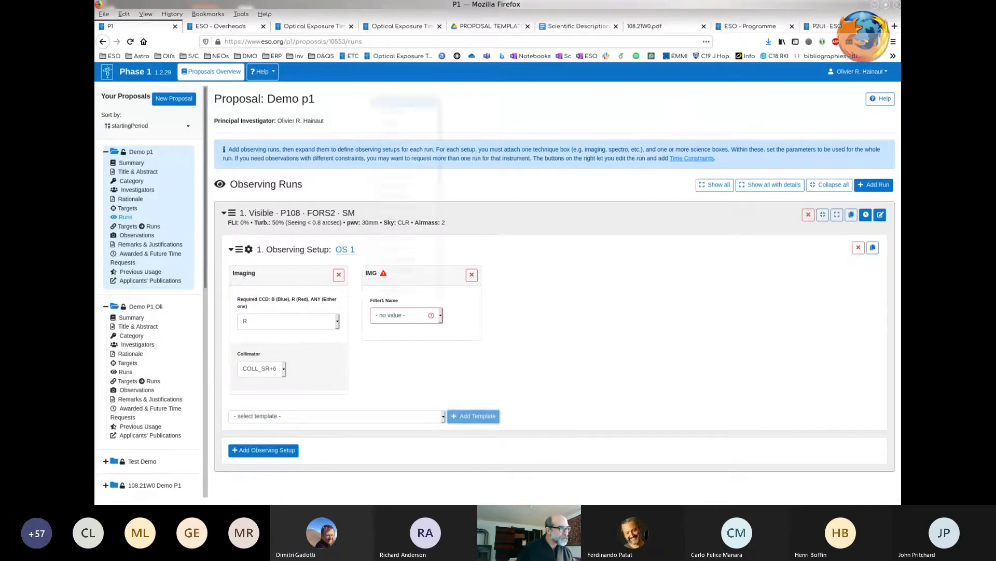
click(405, 316)
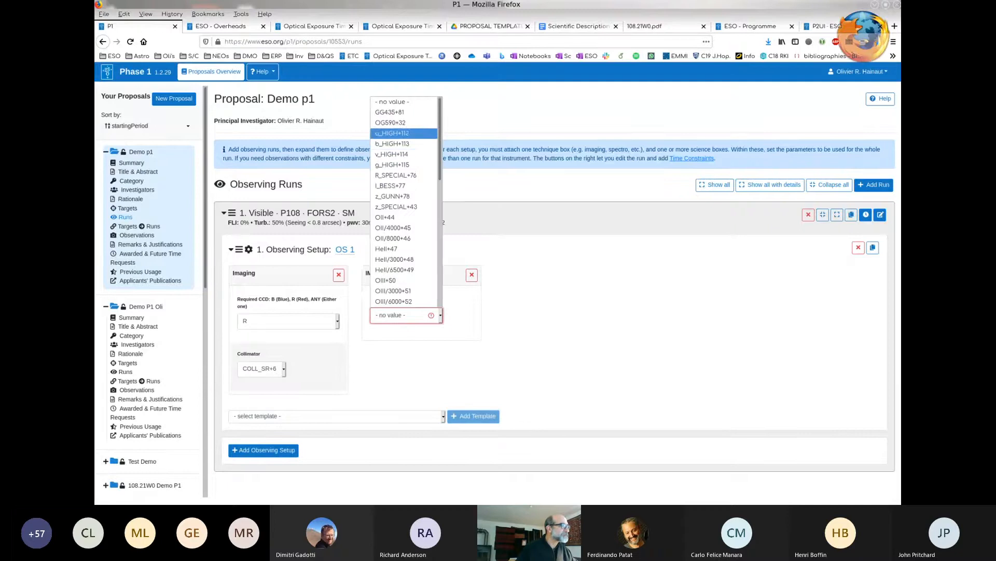
click(393, 144)
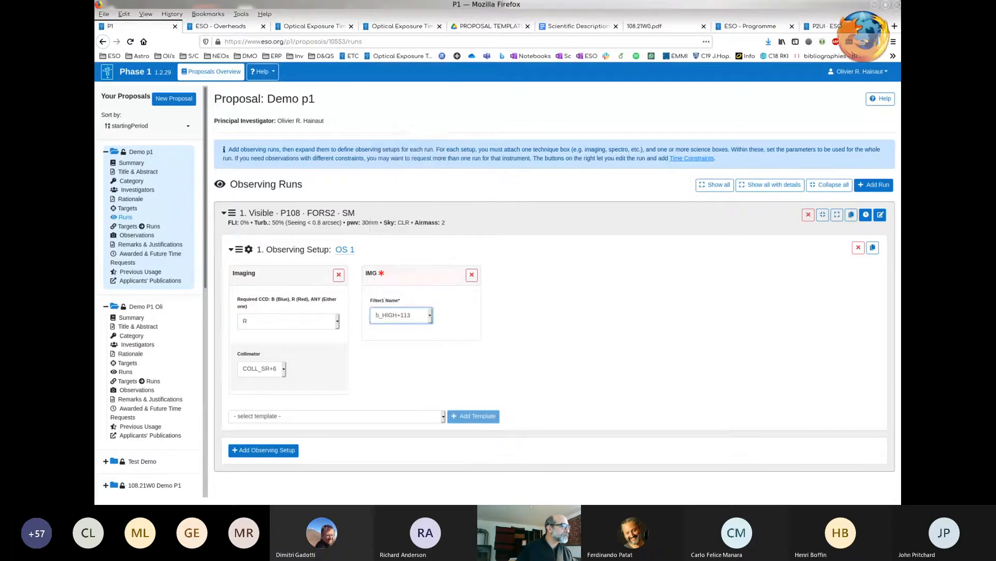
- Add a second IMG - Imaging template to the observing setup with the filter R_SPECIAL+76
click(316, 416)
click(311, 438)
click(474, 416)
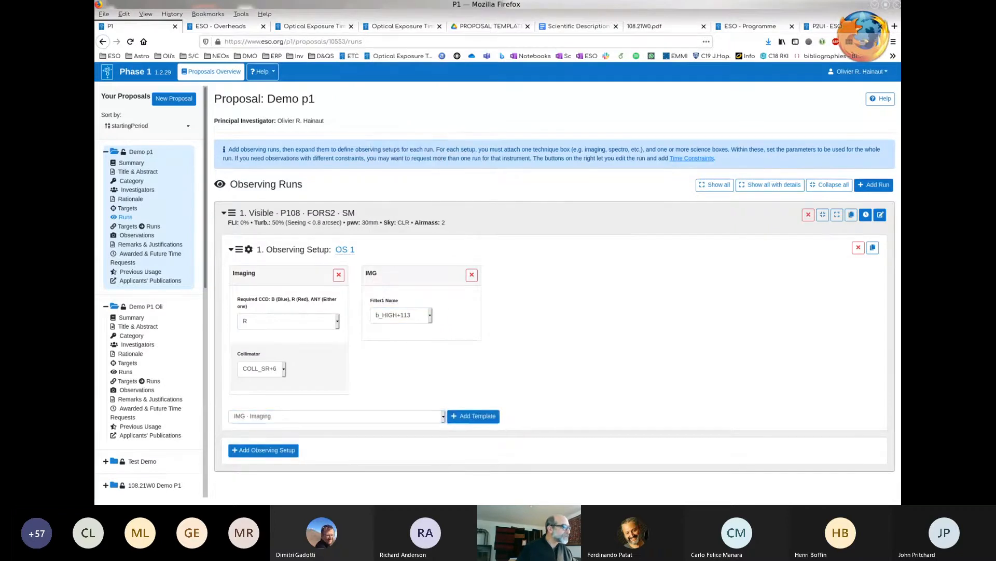
click(539, 315)
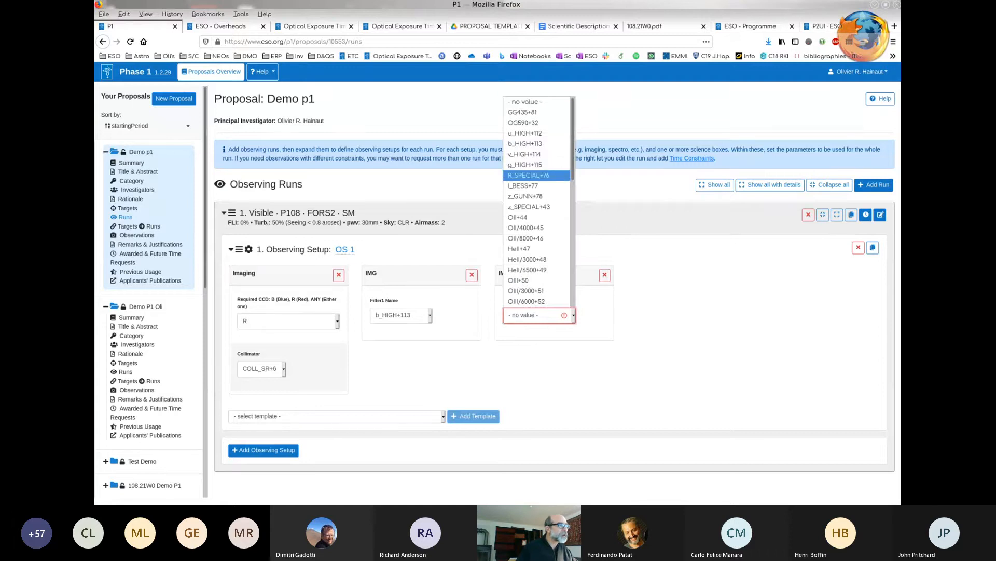
click(529, 175)
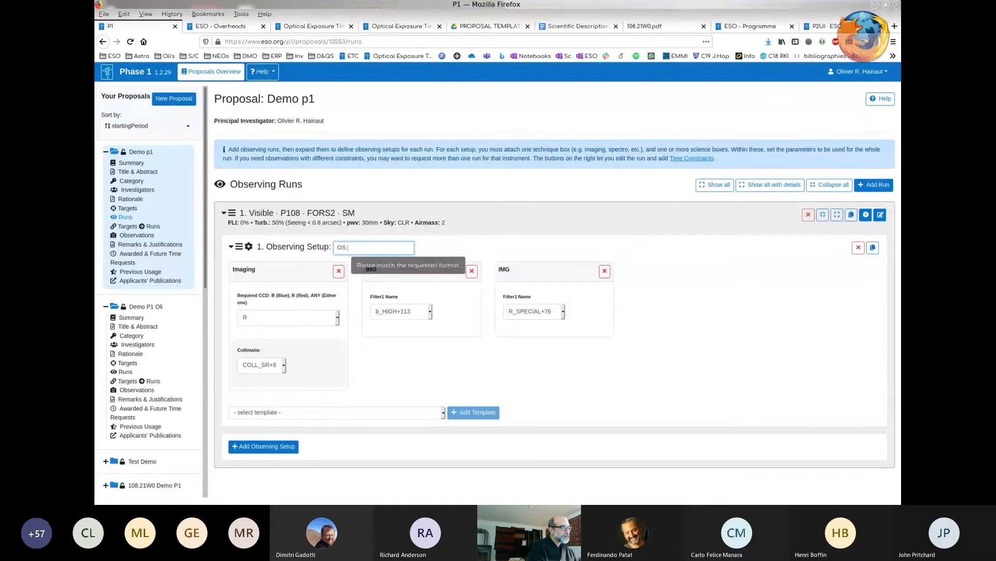
- Rename the first observing setup as IMG and add a second observing setup to the Visible run
click(345, 249)
text(IMG)
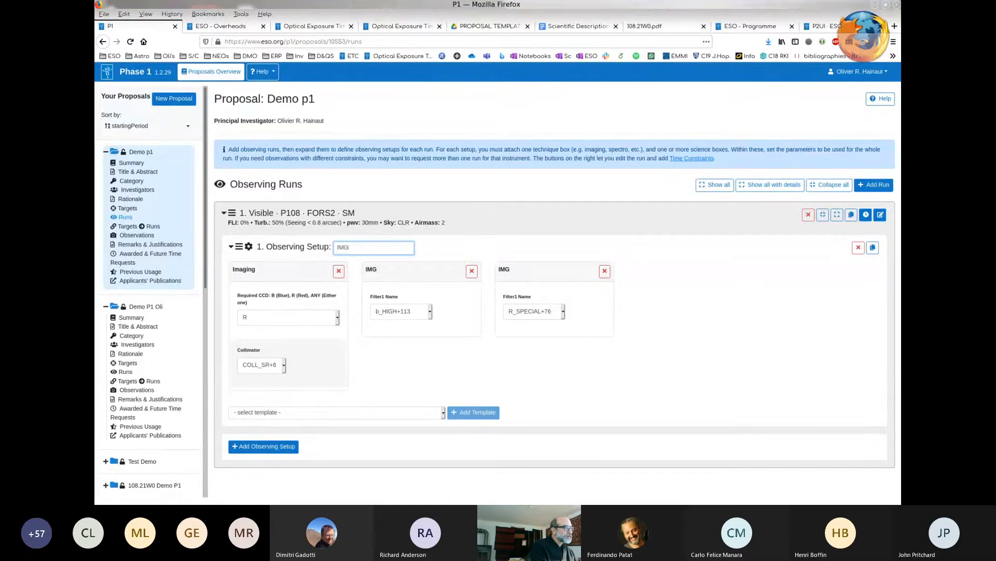
key(Return)
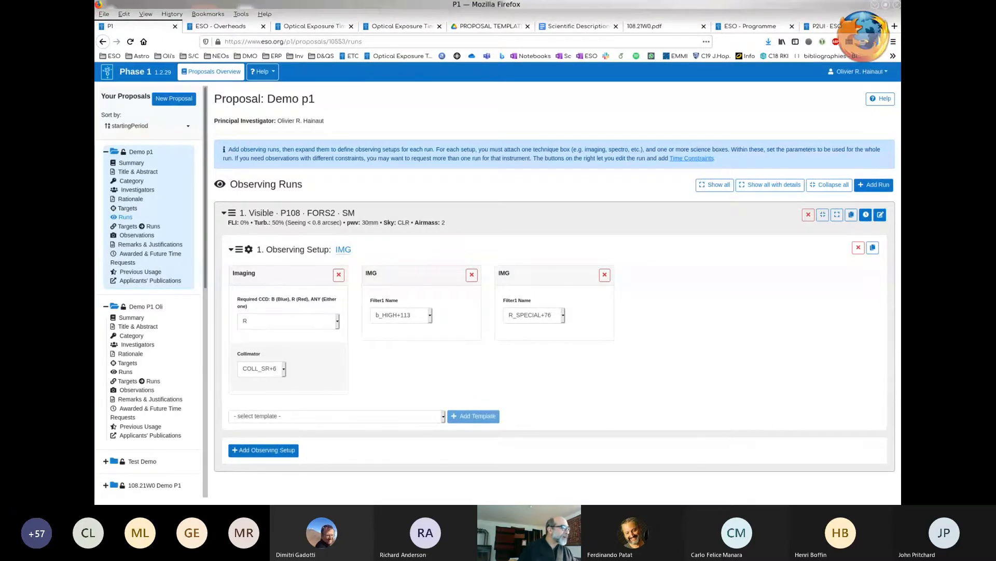
click(263, 450)
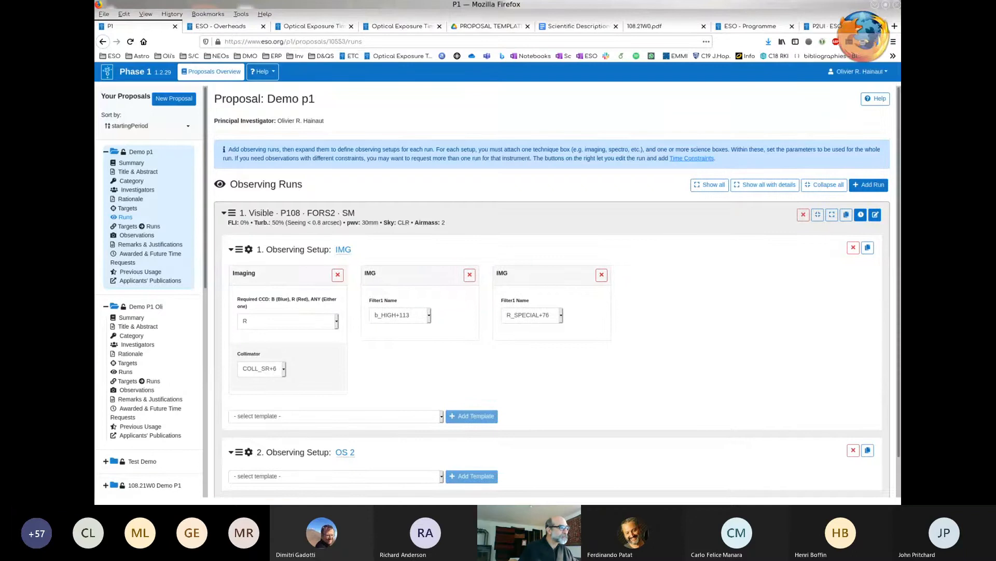
- Rename the Visible run's second observing setup as Spectro
scroll(263, 450, down, 1)
click(346, 411)
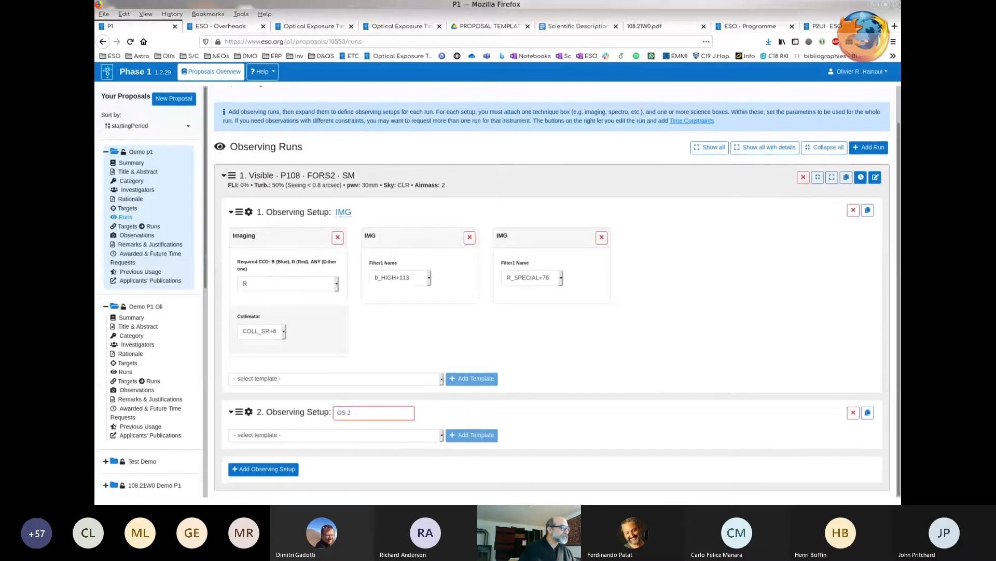
key(BackSpace)
key(BackSpace)
key(BackSpace)
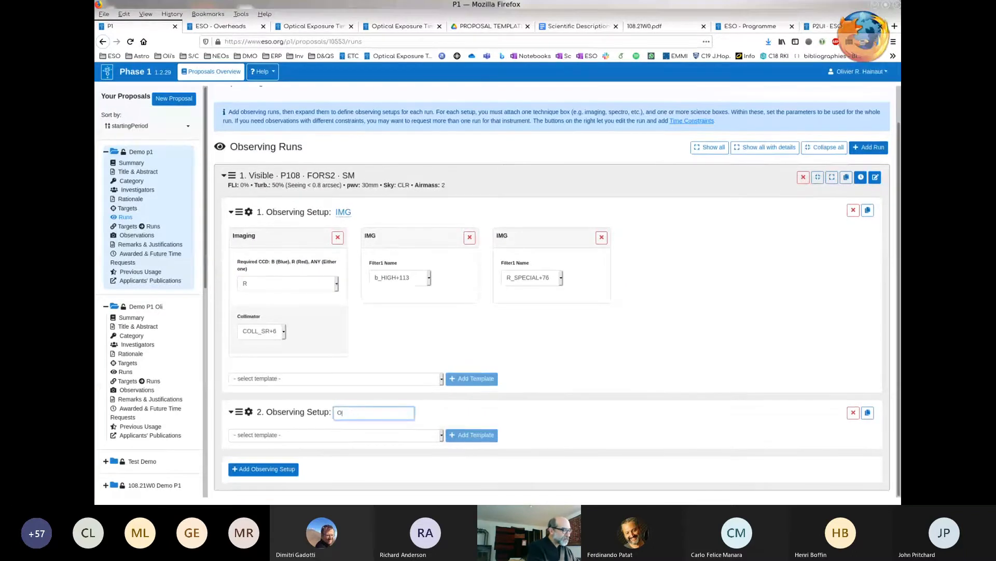
text(Spectro)
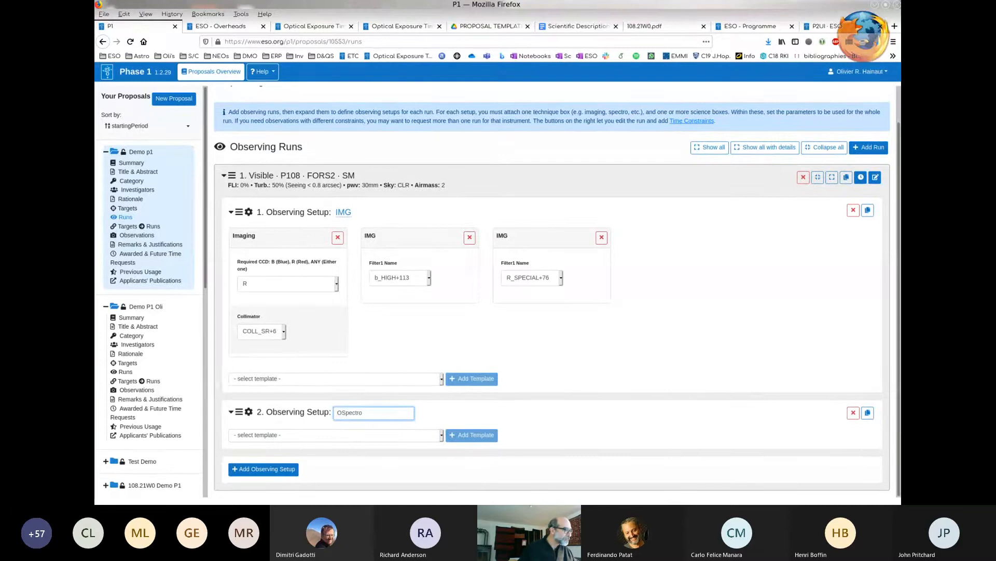
click(342, 413)
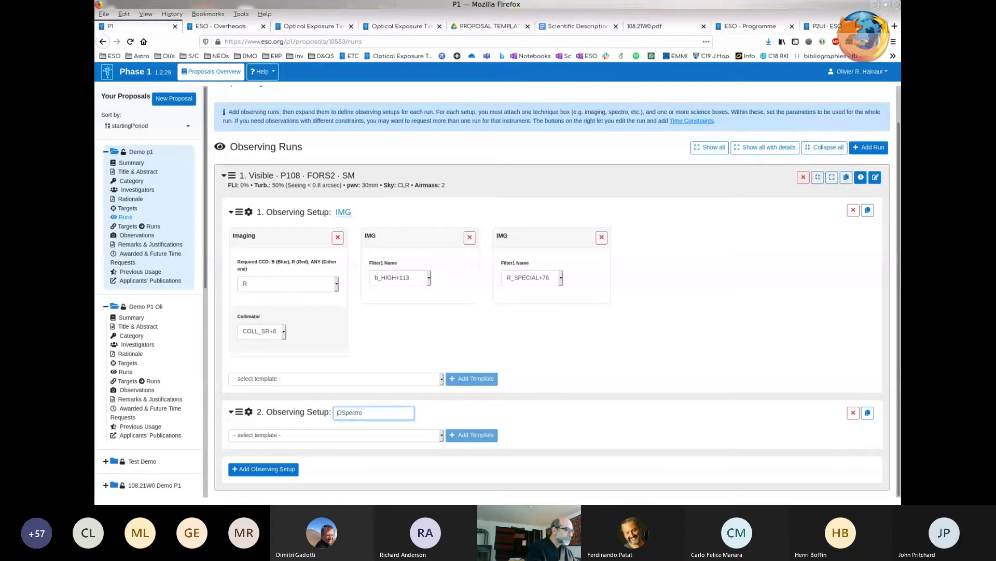
key(BackSpace)
key(Return)
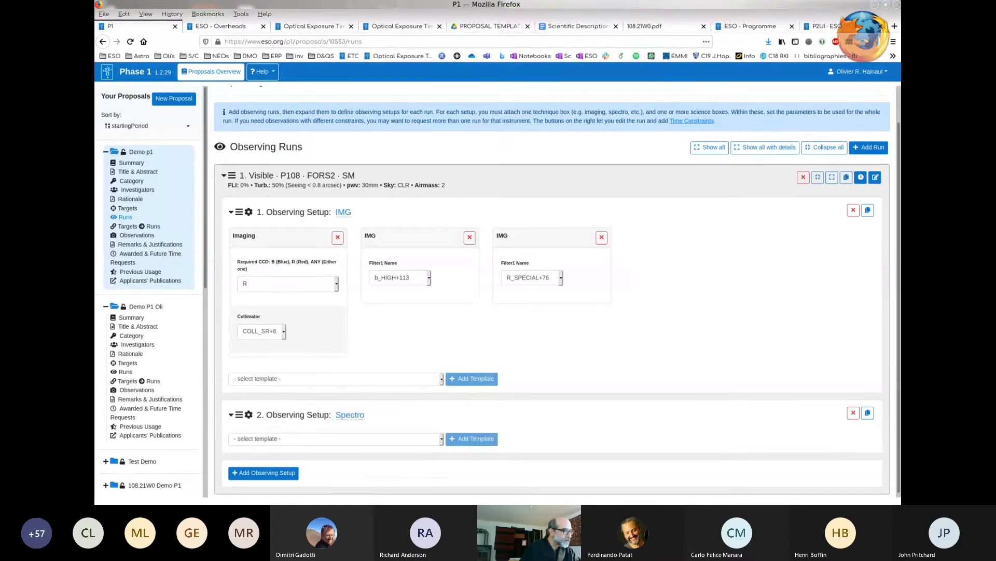
- Add the Spectro - Select CCD and Collimator template to the Spectro observing setup
click(336, 439)
scroll(337, 438, down, 1)
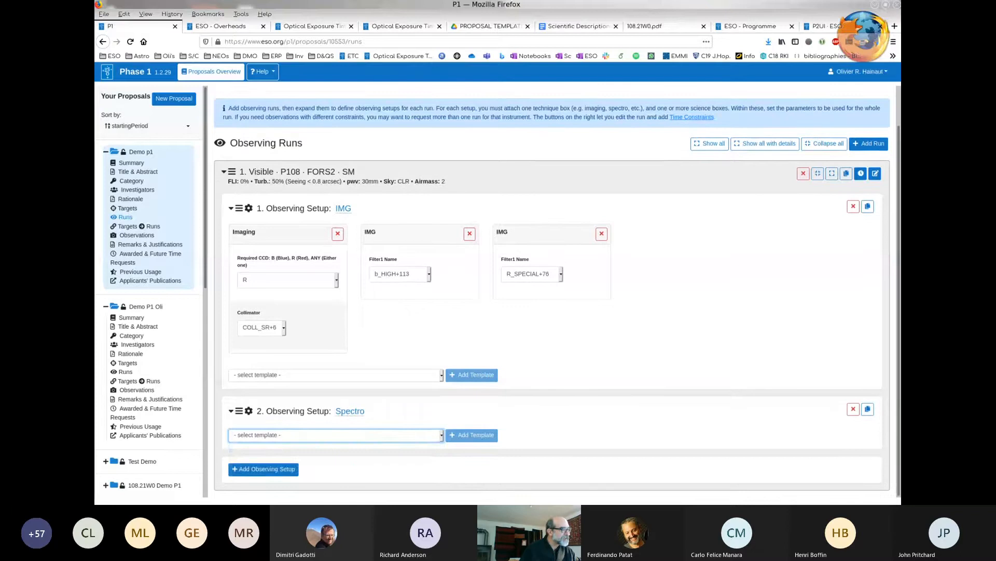
click(336, 435)
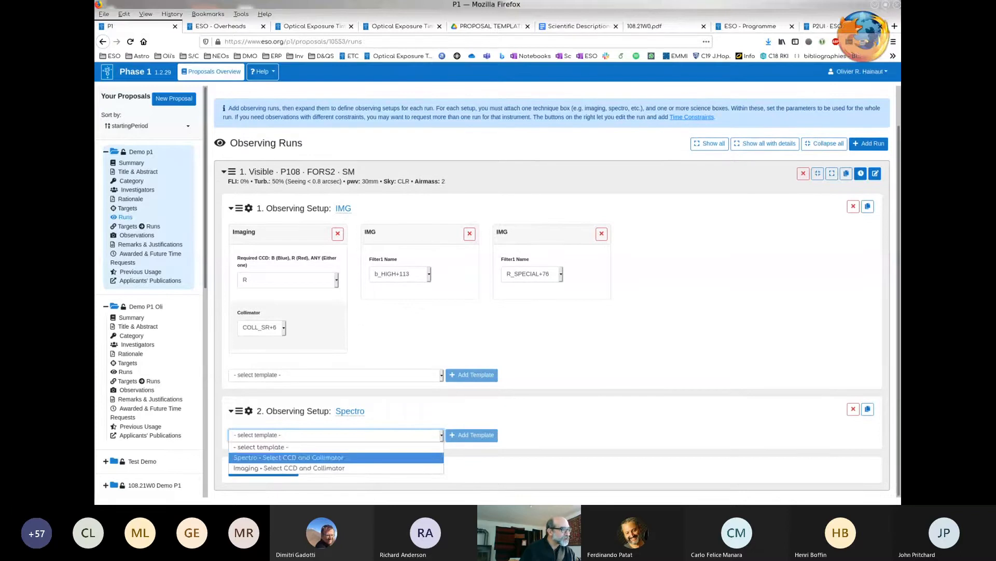
key(Return)
key(Tab)
key(Return)
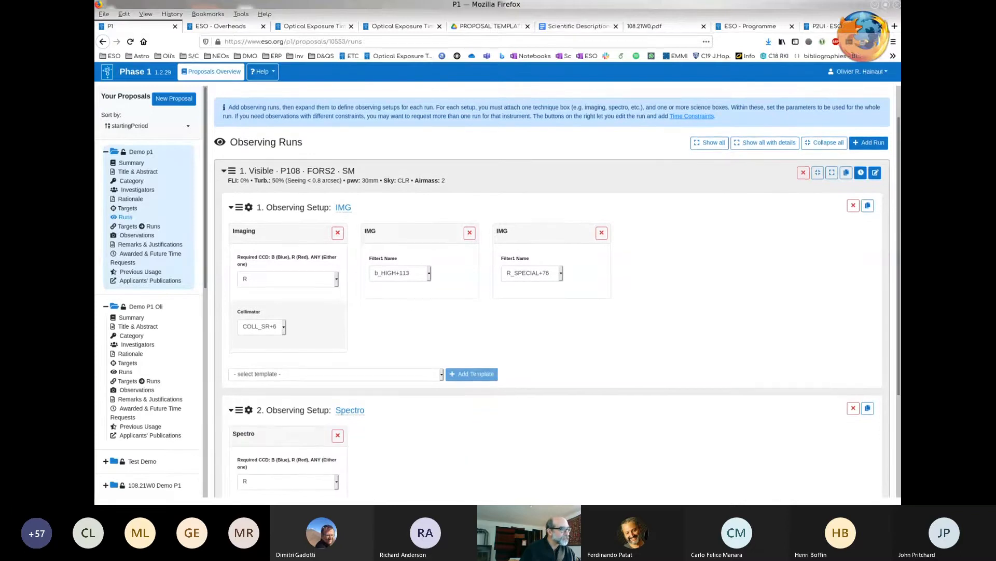
- Add an LSS - Long Slit Spectroscopy template to the Spectro observing setup
click(336, 435)
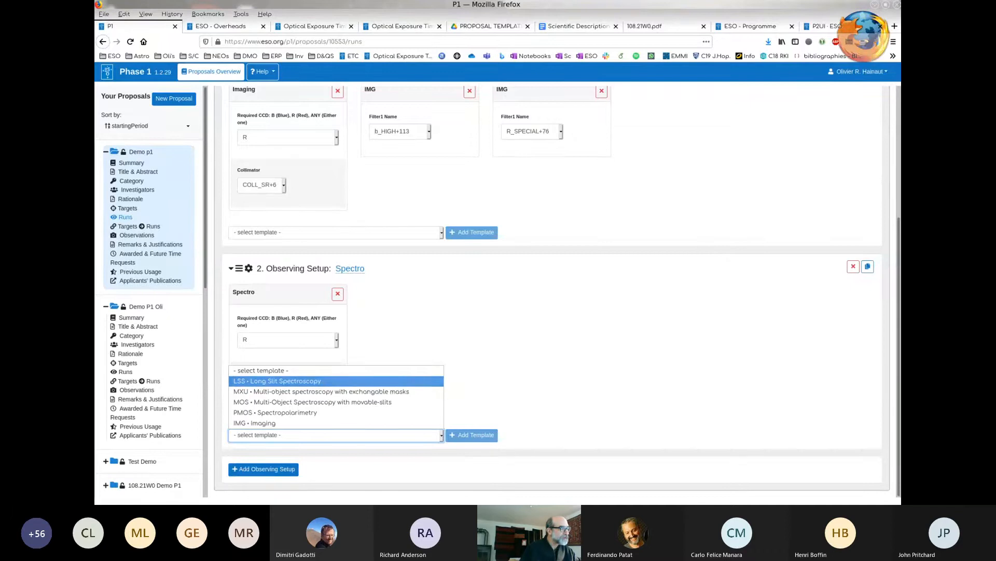
click(291, 381)
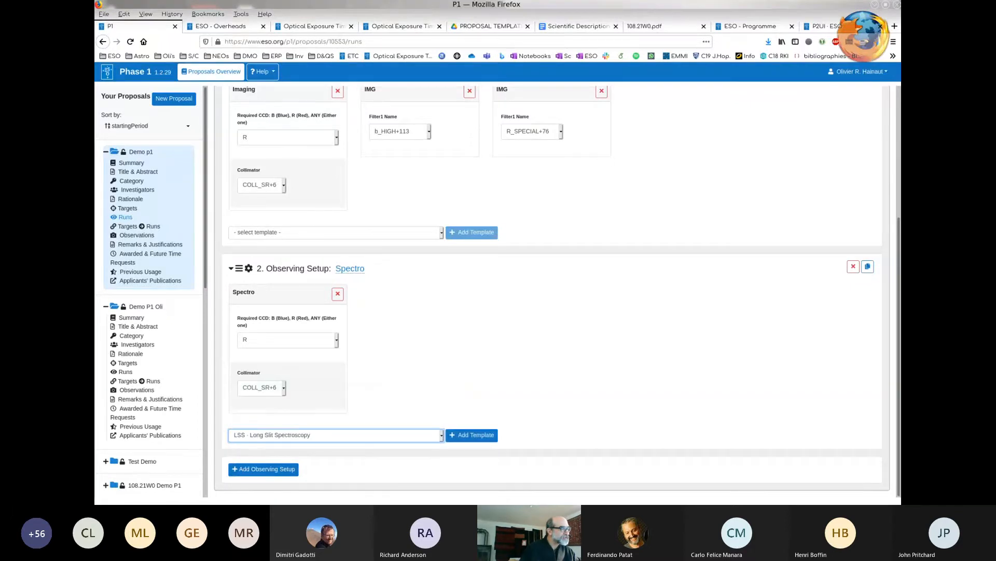
click(472, 434)
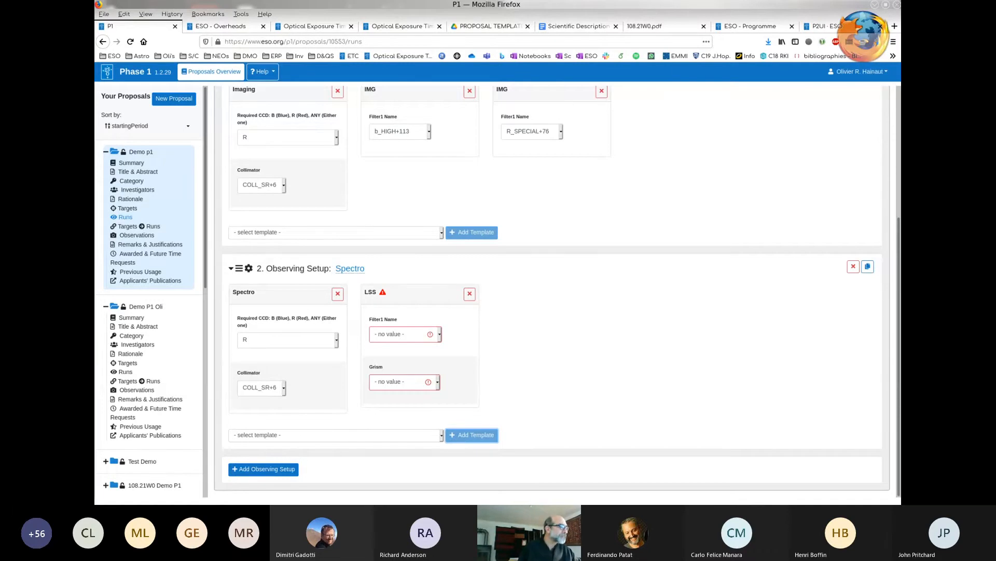
- Set the LSS template's grism to GRIS_600I+25 and its filter to OG590+32
click(399, 381)
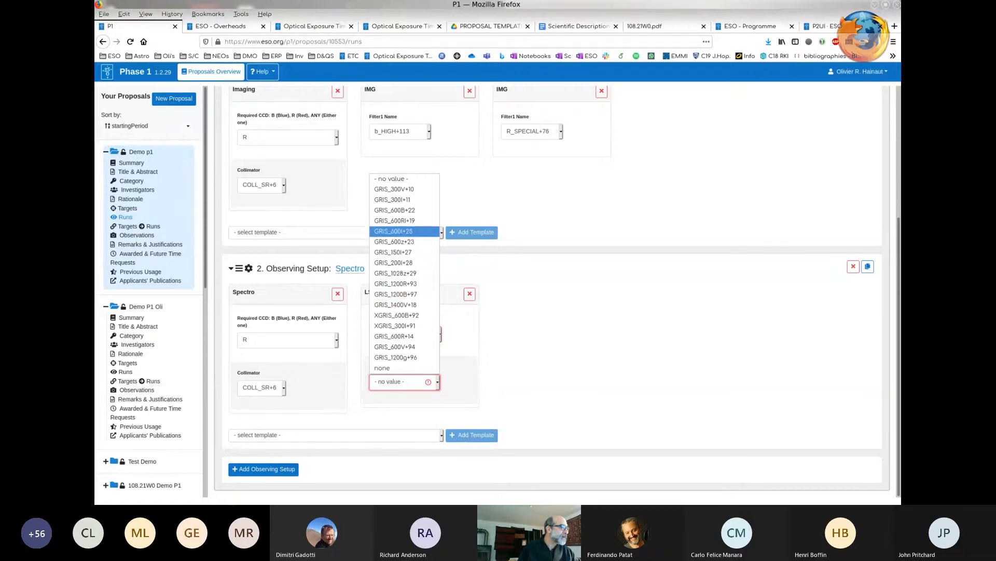
click(393, 231)
click(395, 333)
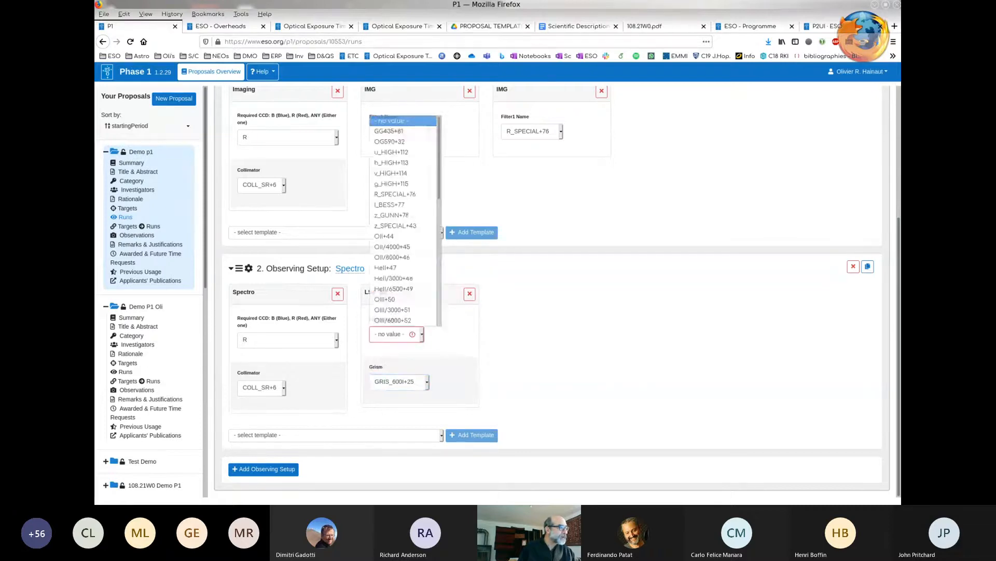
click(396, 334)
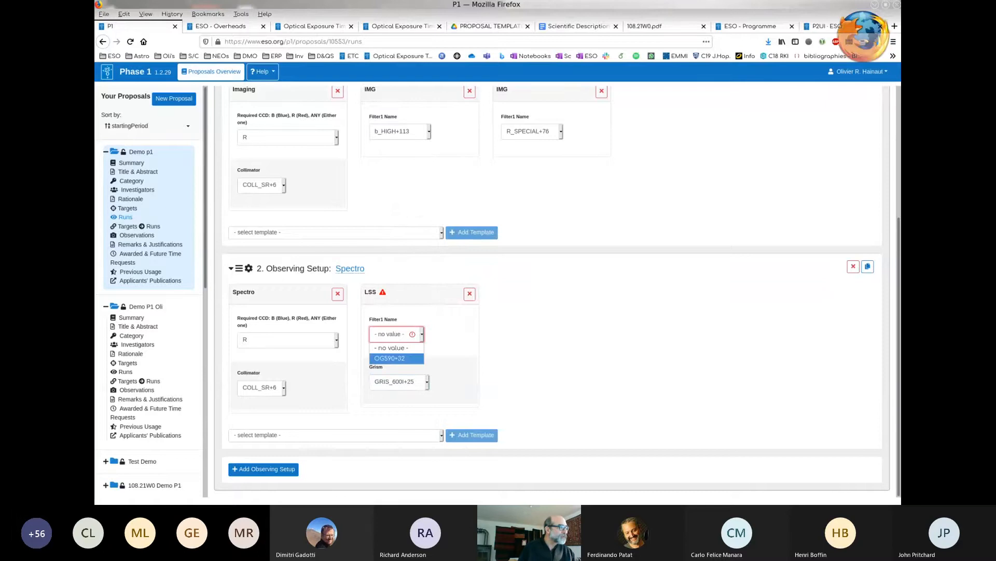
click(396, 358)
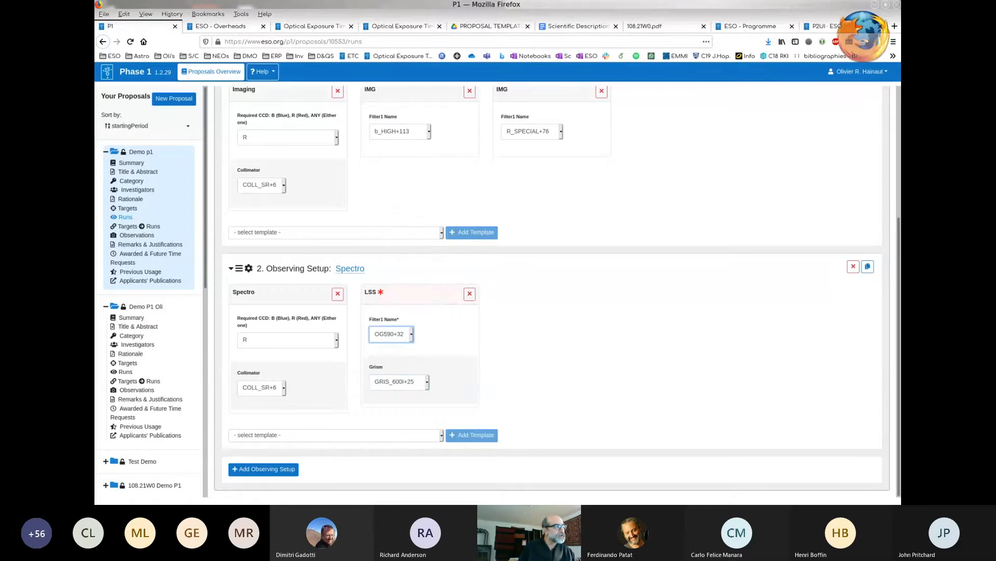
click(391, 334)
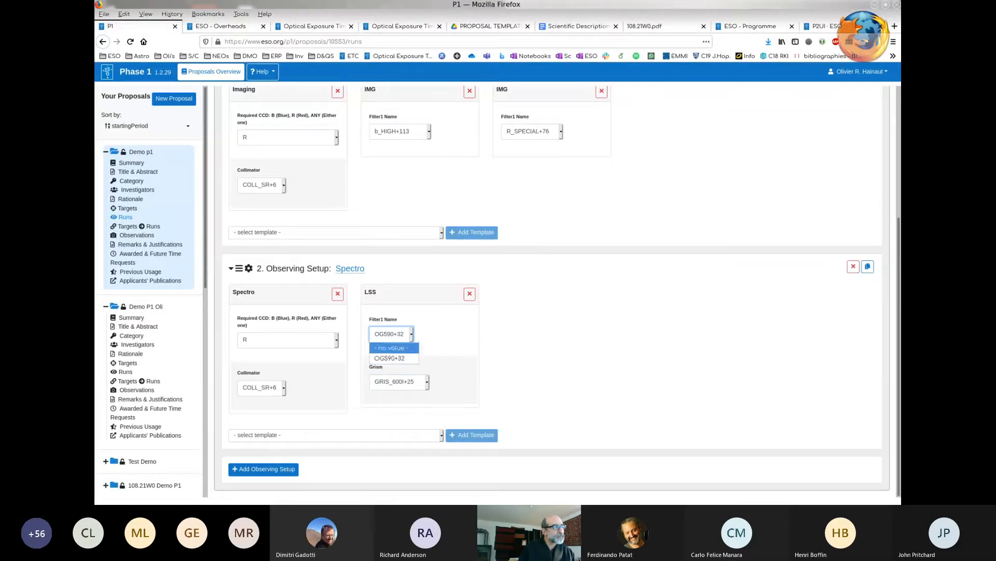
click(394, 358)
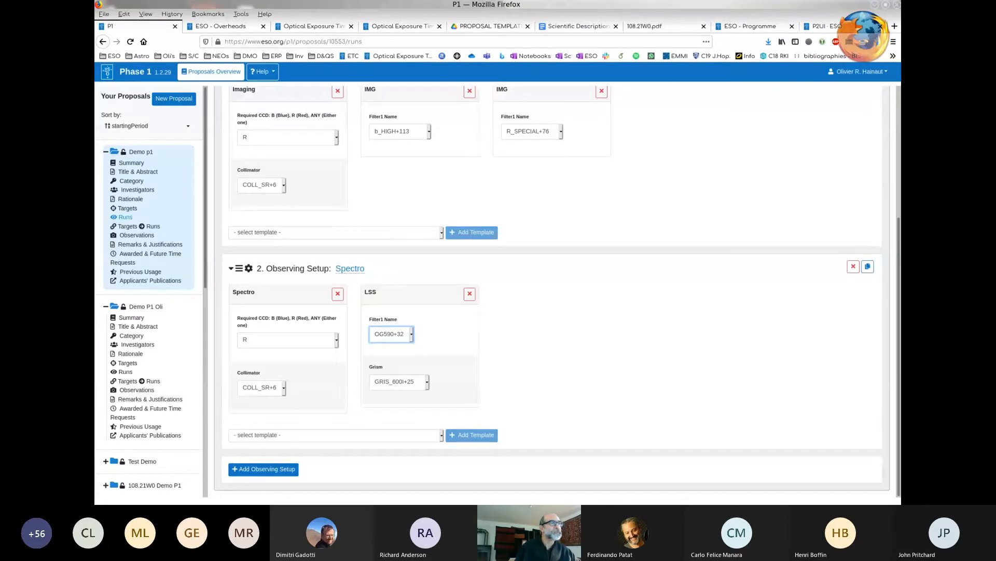
- Show all observing runs with details, and collapse them all
scroll(552, 304, up, 3)
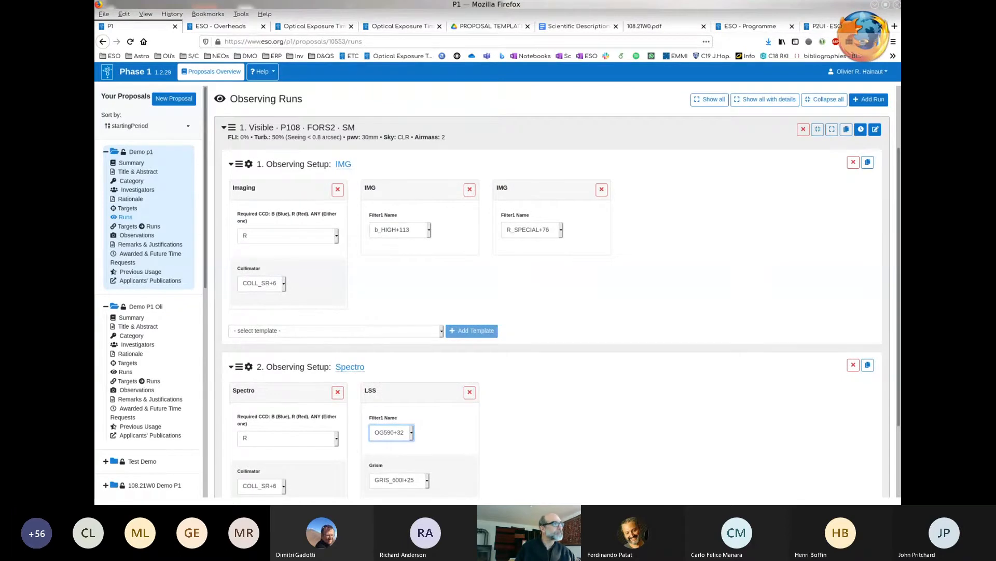
click(765, 100)
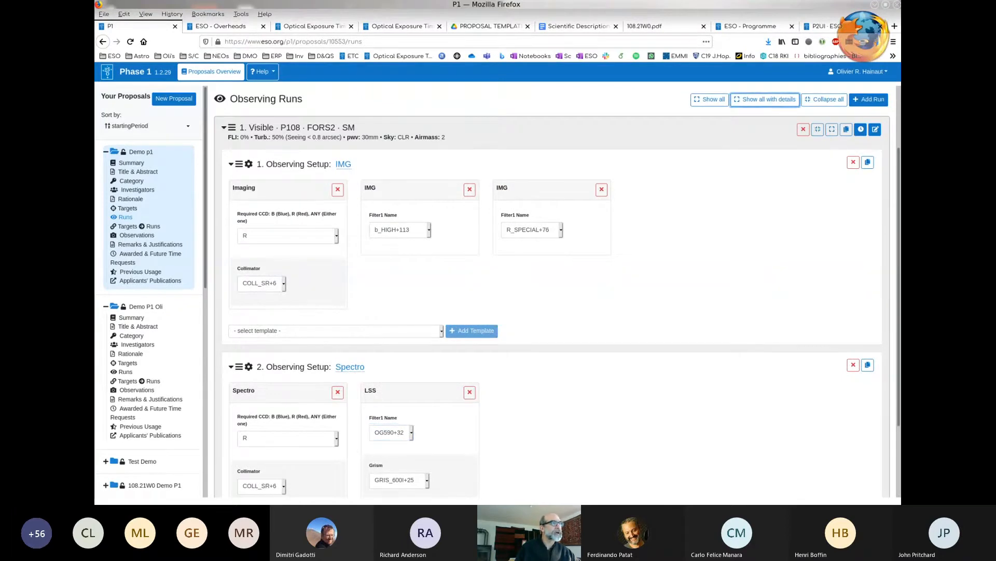
click(825, 100)
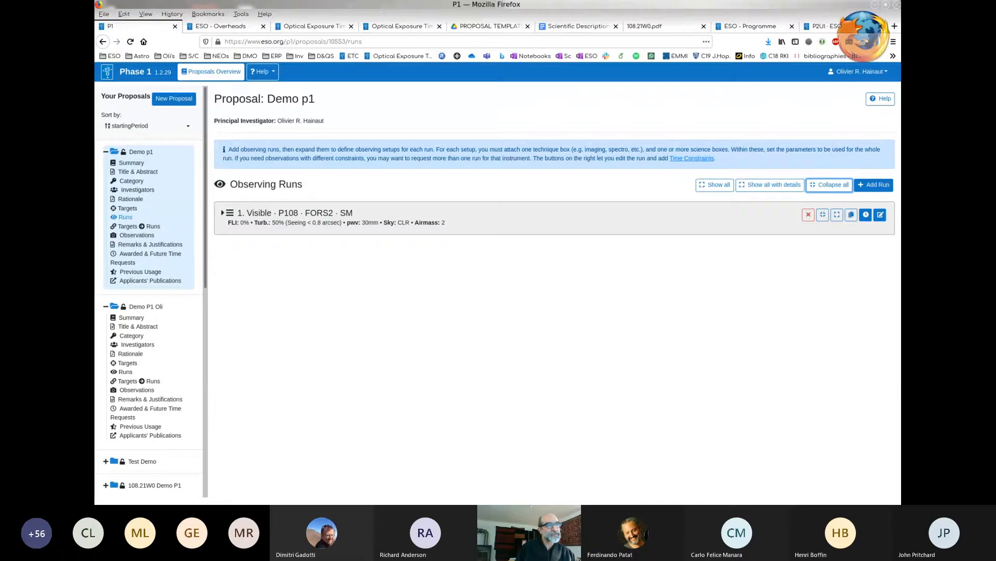
- Start a new observing run named IFU with the MUSE instrument, Normal run type and SM observing mode
click(874, 185)
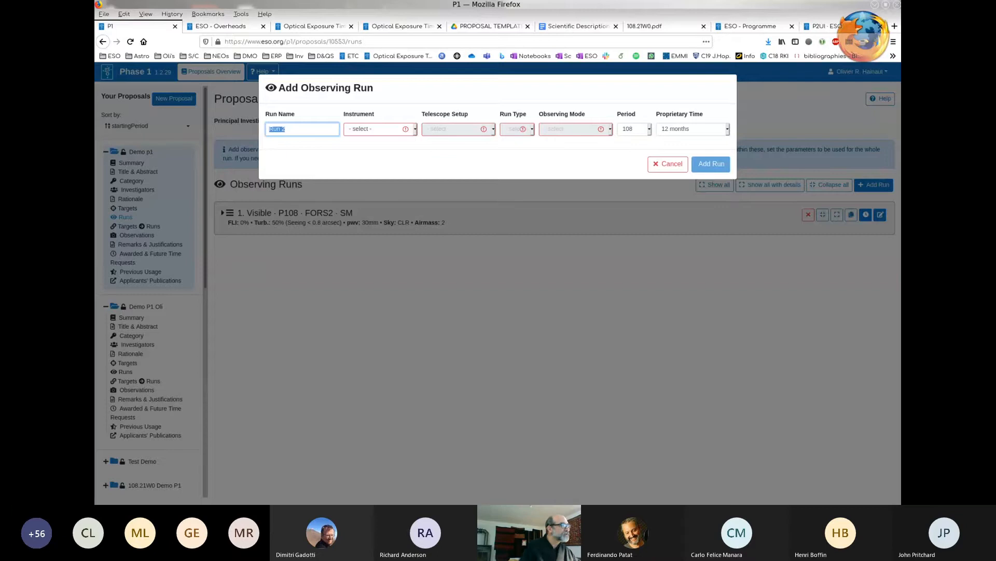
text(IFU)
click(381, 129)
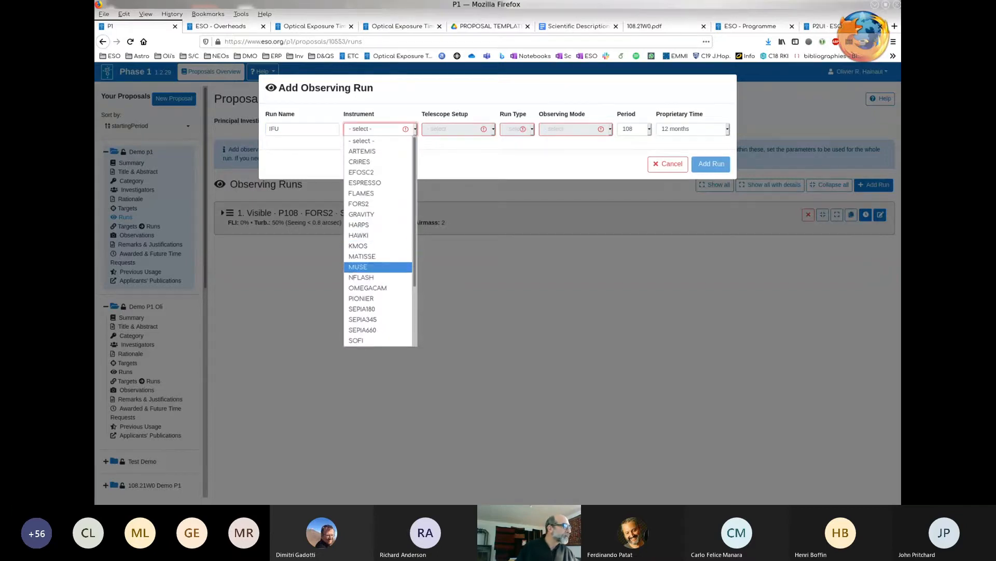
click(378, 267)
click(523, 129)
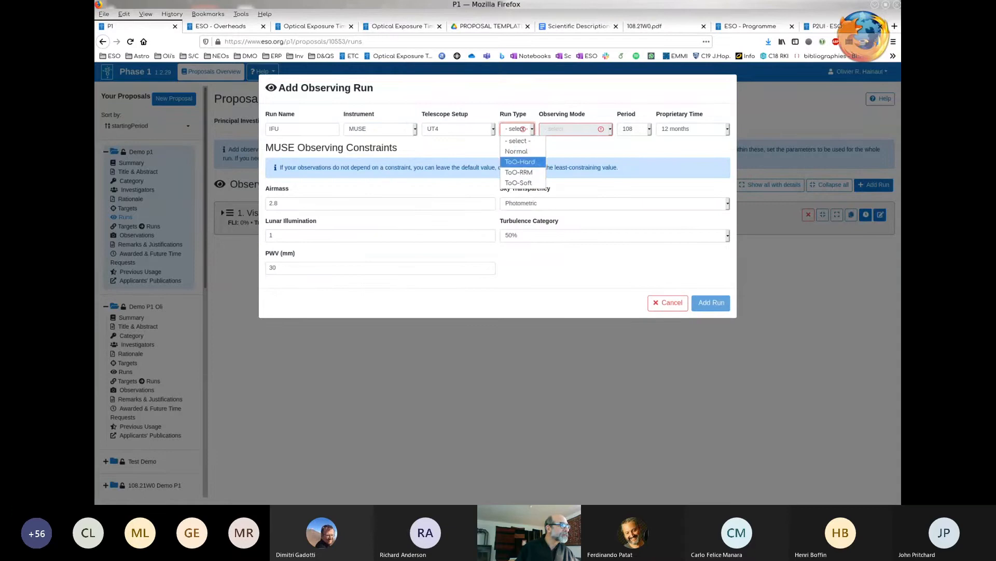
click(517, 147)
click(575, 129)
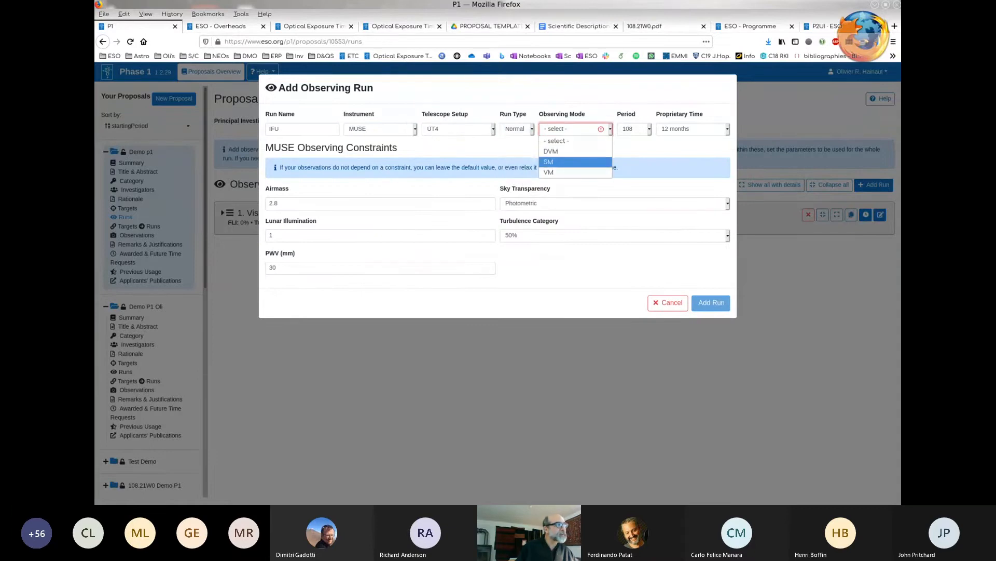
click(555, 157)
- Set the IFU run's sky transparency to Clear, airmass to 2 and lunar illumination to 0.5, and add the run
click(614, 204)
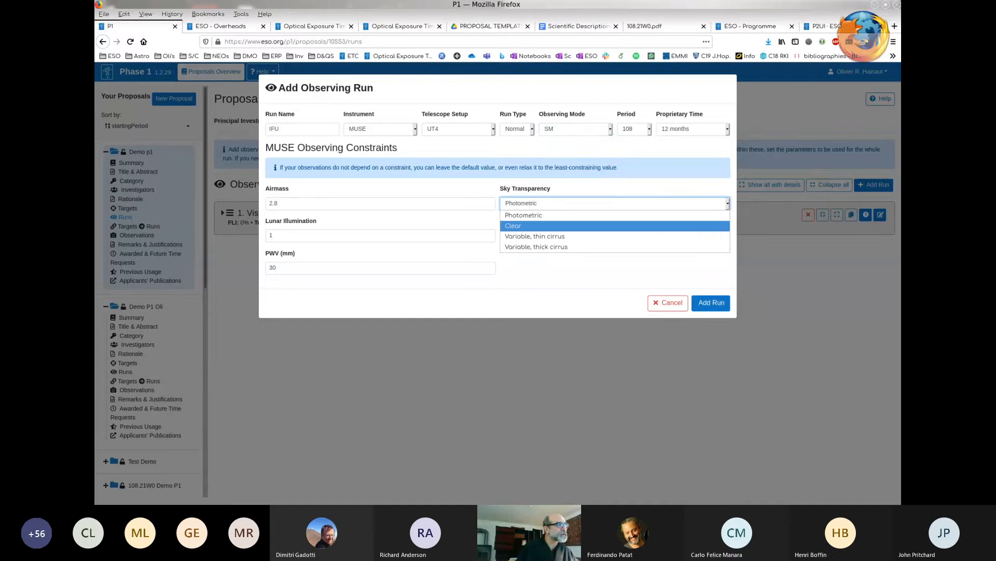
click(614, 226)
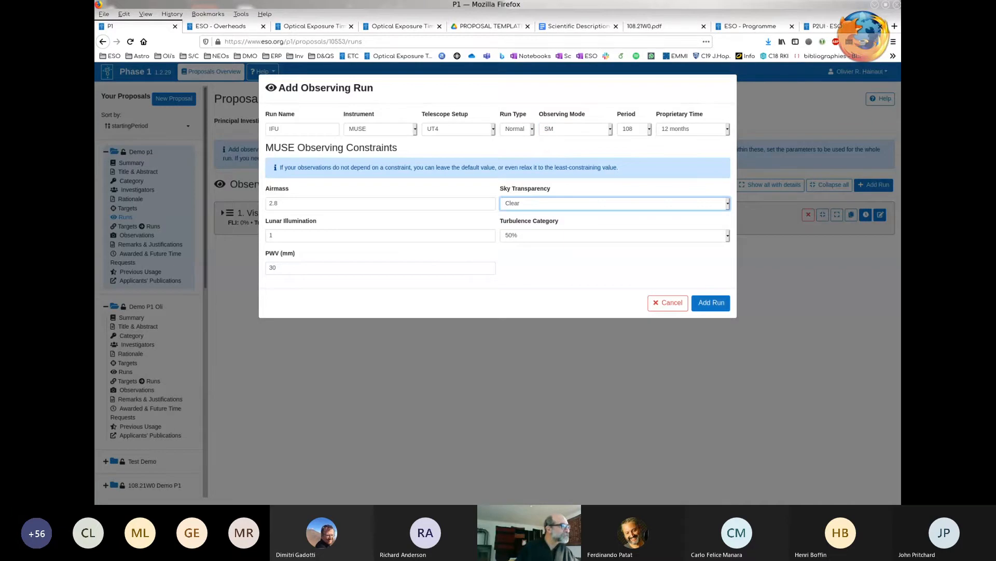
click(280, 204)
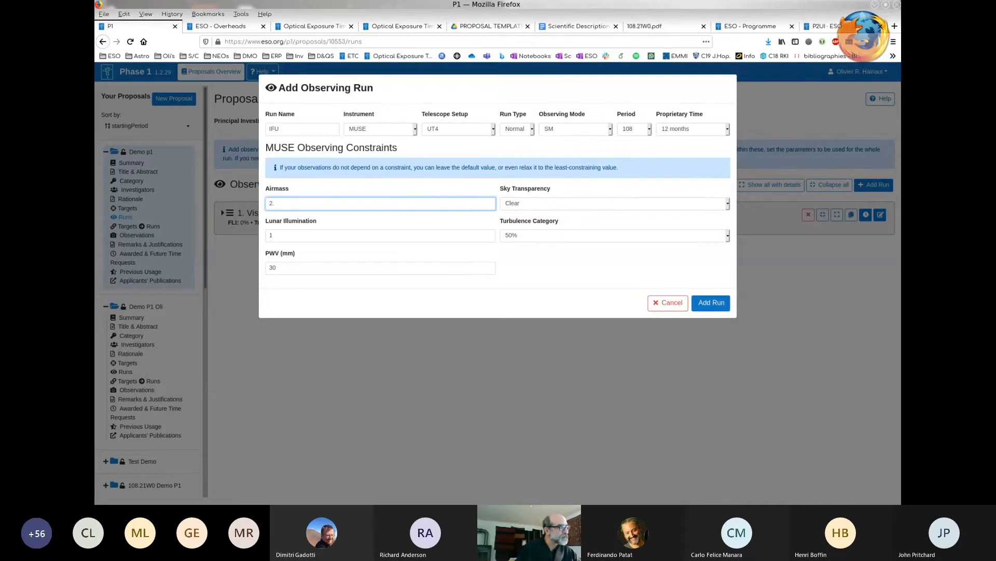
click(280, 236)
key(BackSpace)
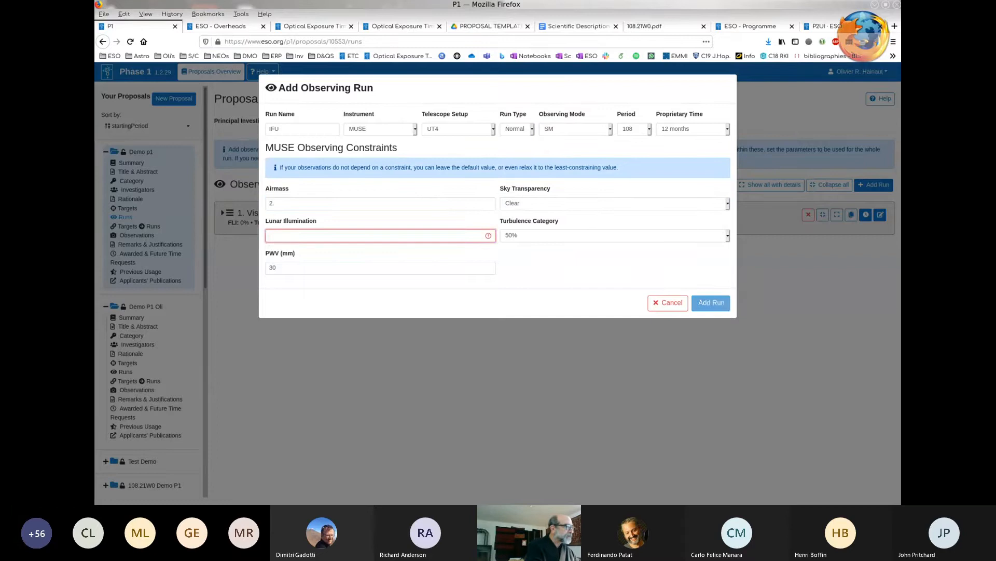
text(.5)
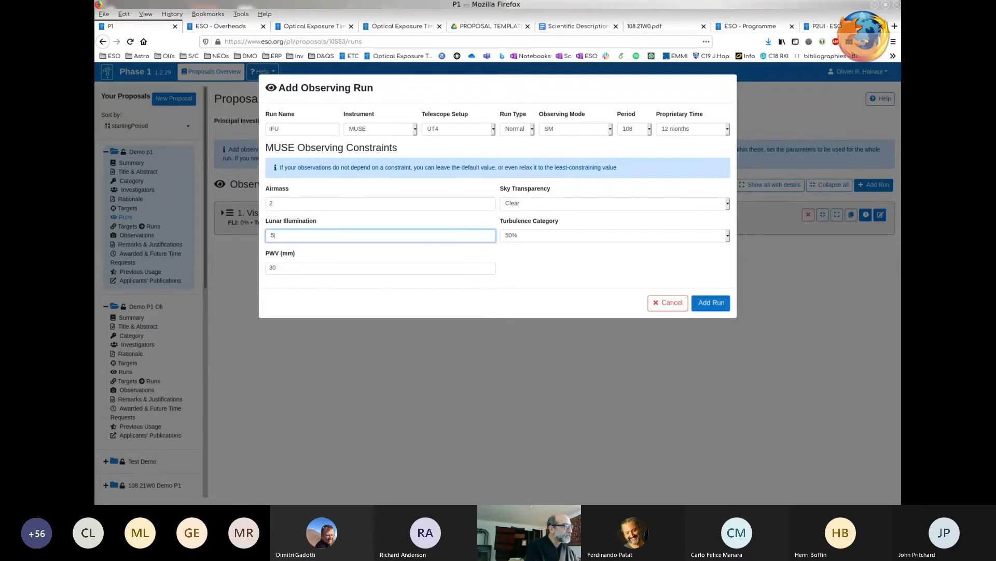
click(711, 303)
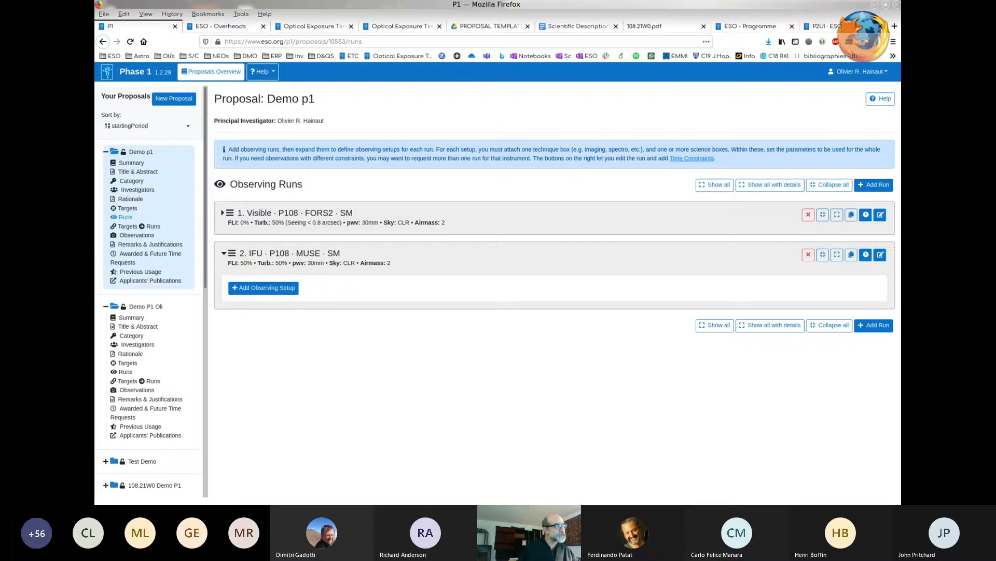
- Add an observing setup to the IFU run with the NFM-AO - NFM AO obs and Observation - Science obs with generic offset templates
click(263, 287)
click(336, 314)
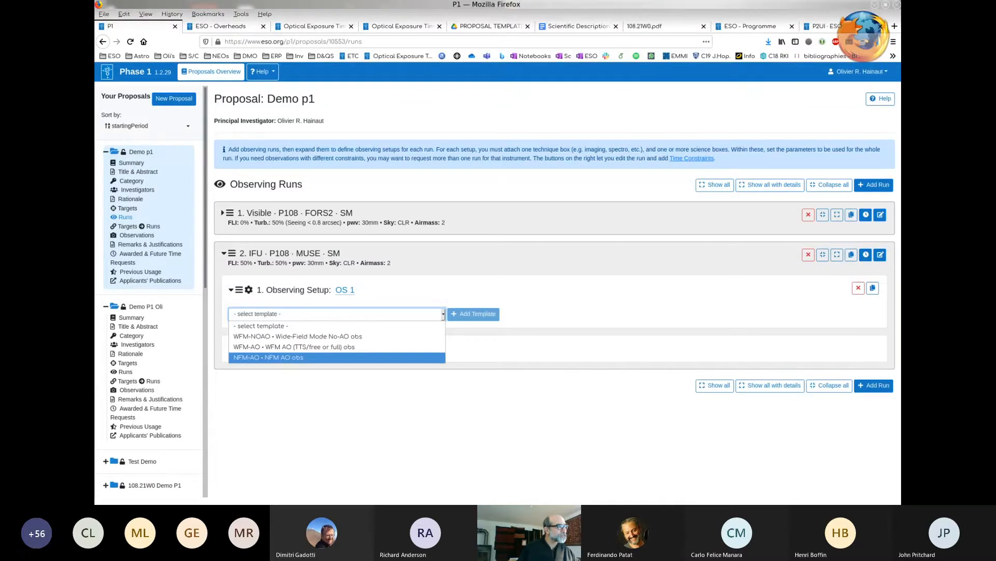
click(269, 357)
click(473, 314)
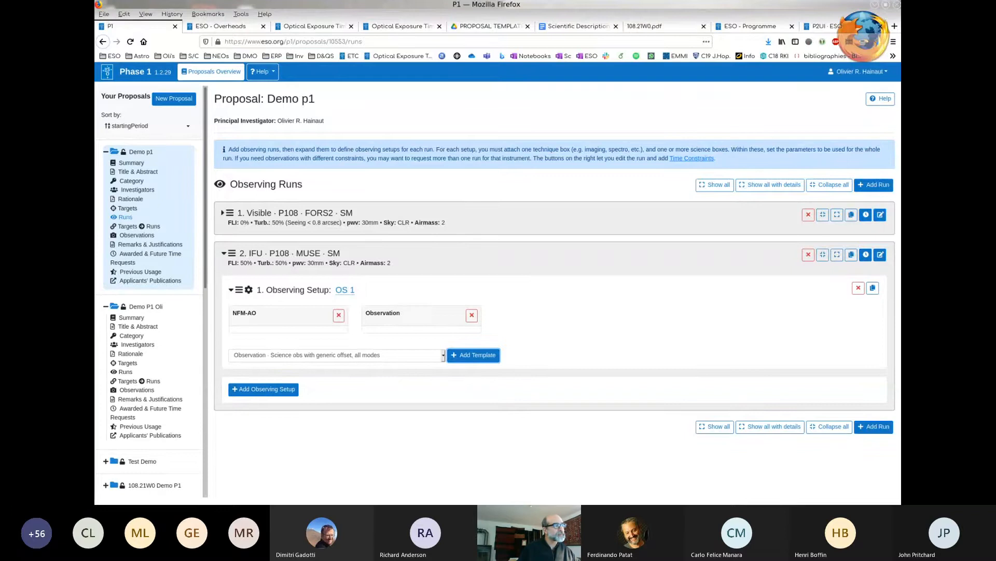
- Expand the Visible run's observing setups and rename the MUSE run's observing setup as IFU
click(223, 212)
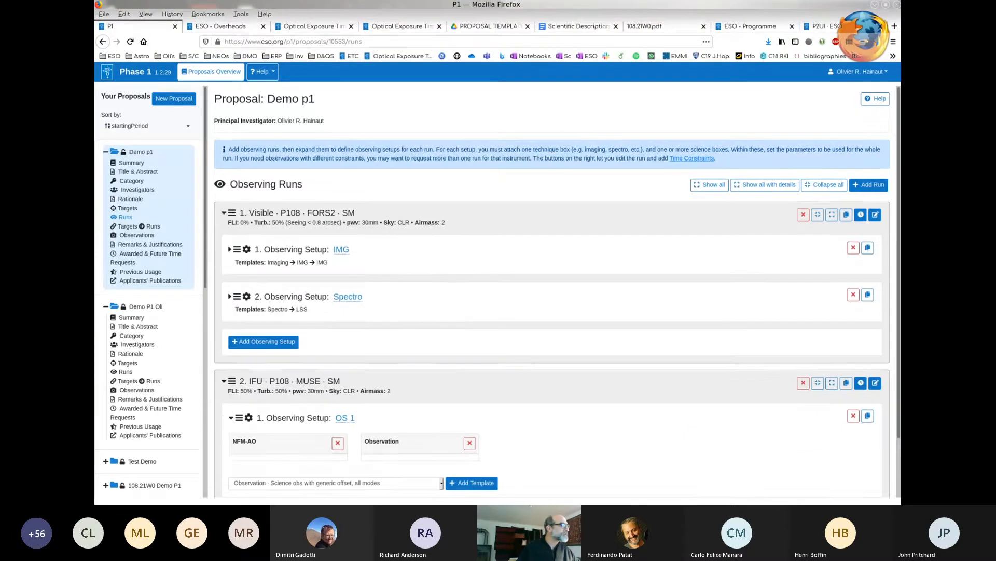
scroll(558, 291, down, 2)
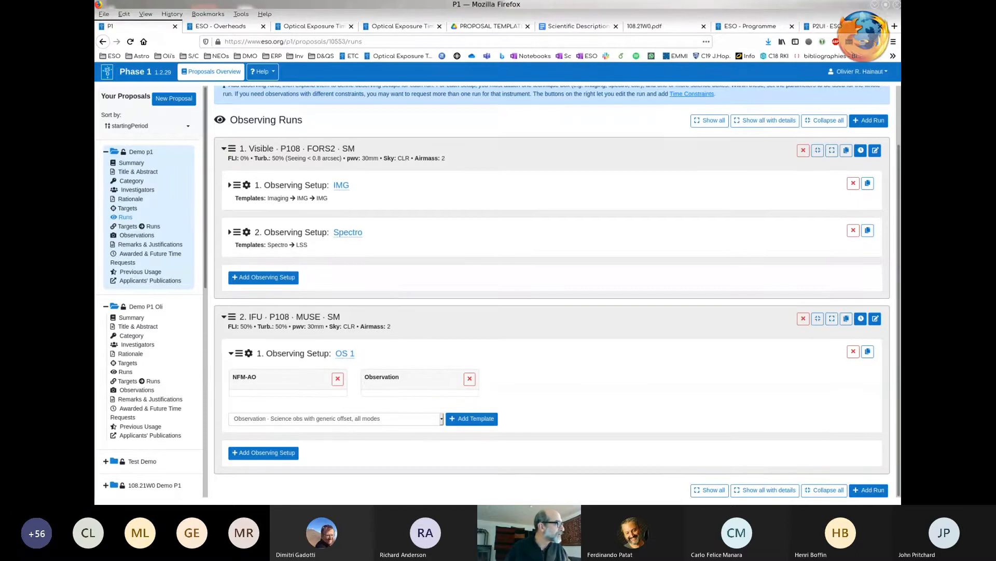
click(345, 353)
key(BackSpace)
key(BackSpace)
key(BackSpace)
key(BackSpace)
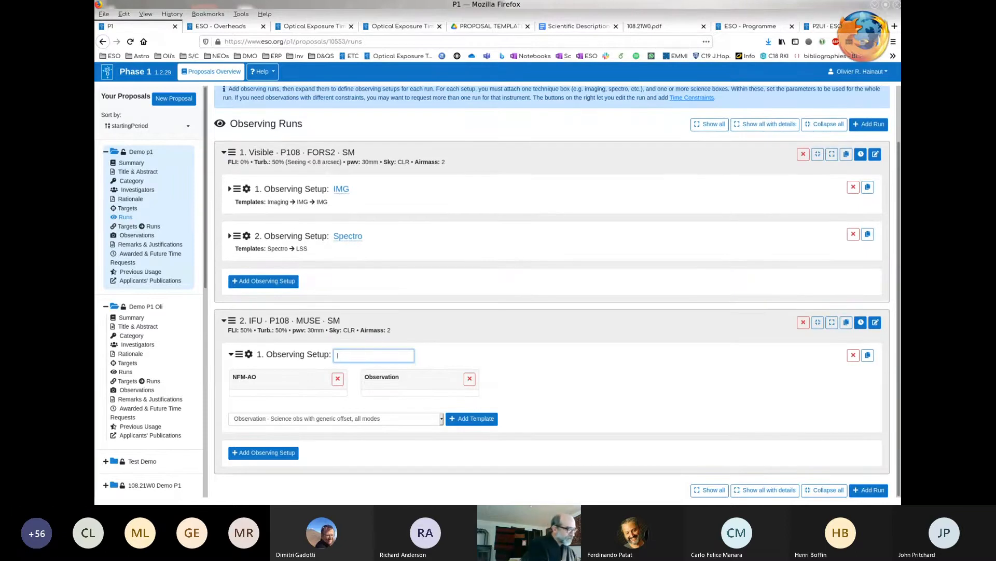
text(IFU)
key(Return)
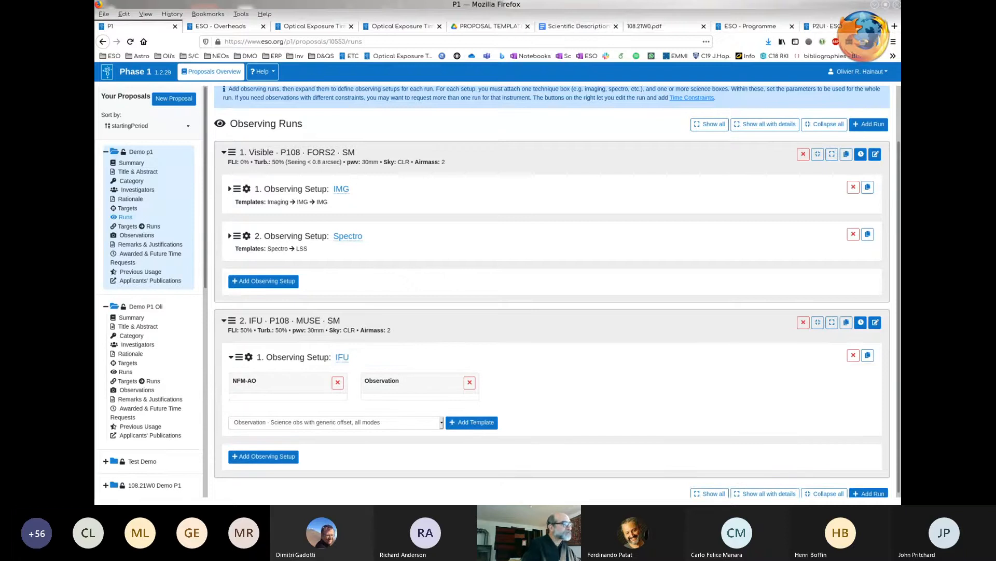
scroll(552, 294, down, 1)
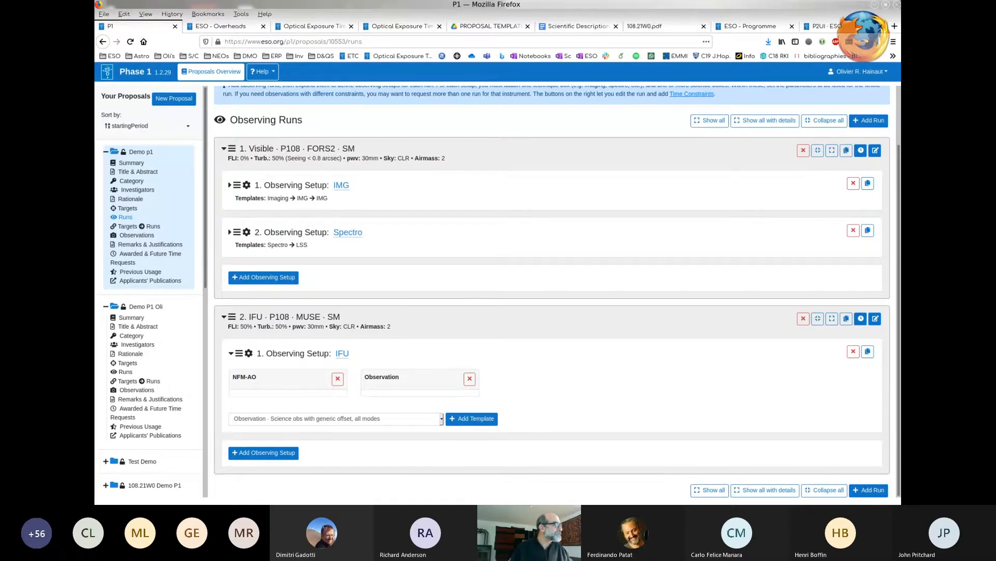
- Assign every target except HD1234 to the Visible FORS2 run
click(138, 227)
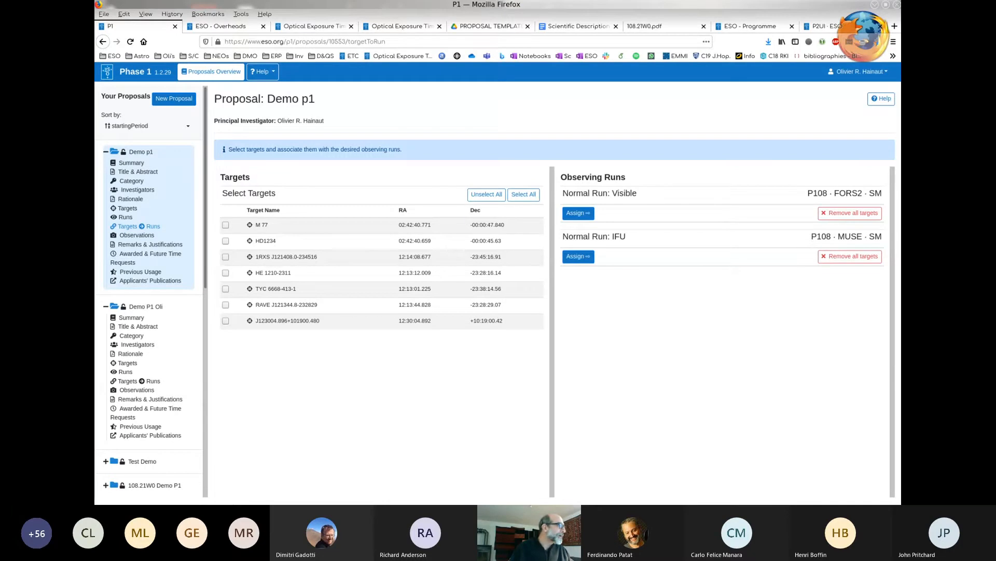
click(226, 225)
click(226, 241)
click(226, 257)
click(226, 289)
click(226, 321)
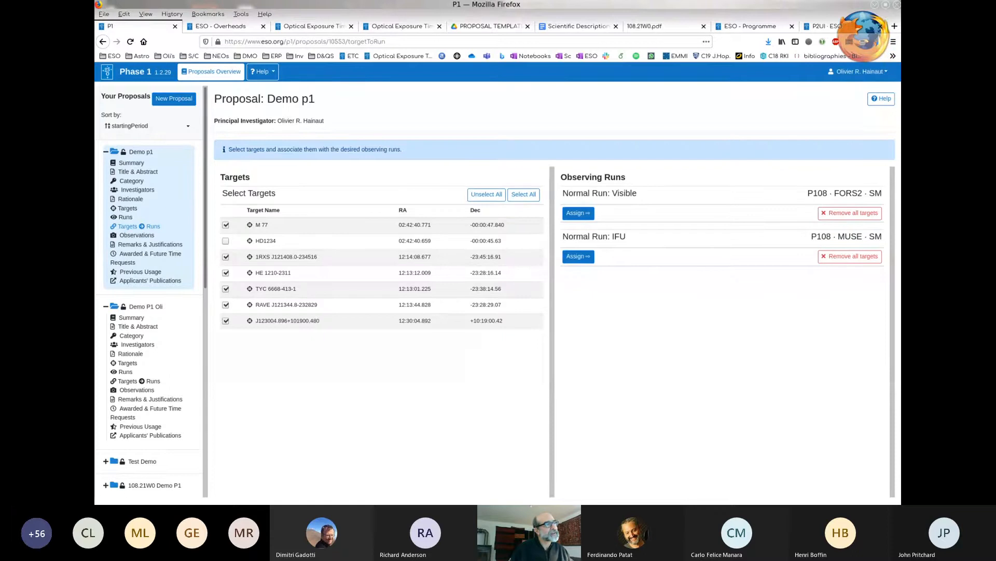
click(579, 213)
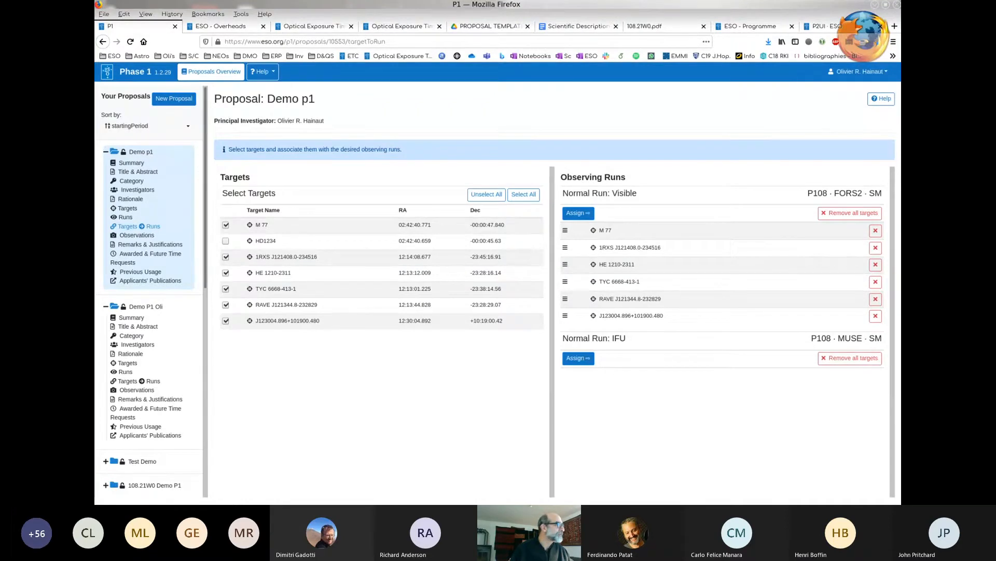
- Revisit the observing runs, and assign only the target M 77 to the IFU MUSE run
click(125, 217)
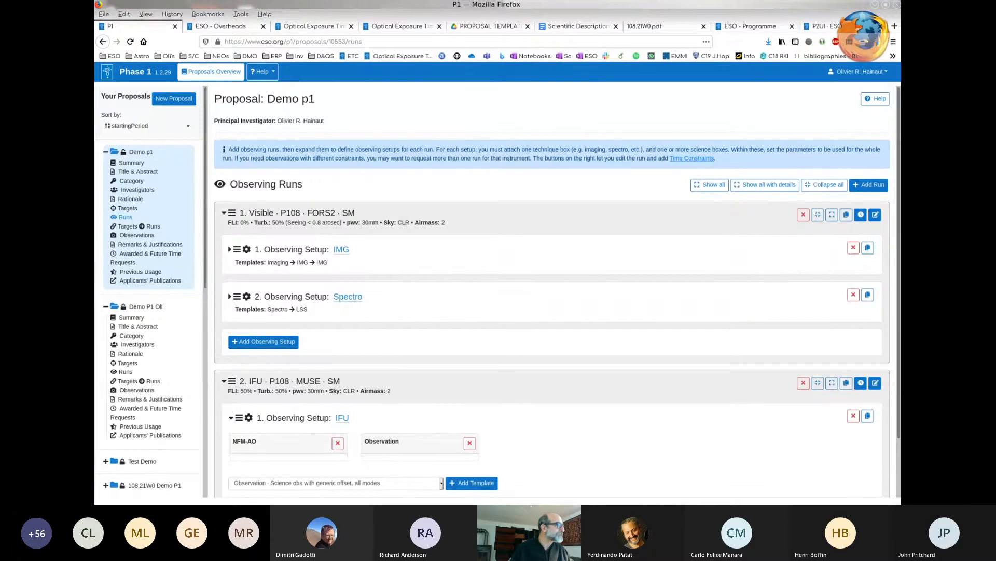
click(139, 226)
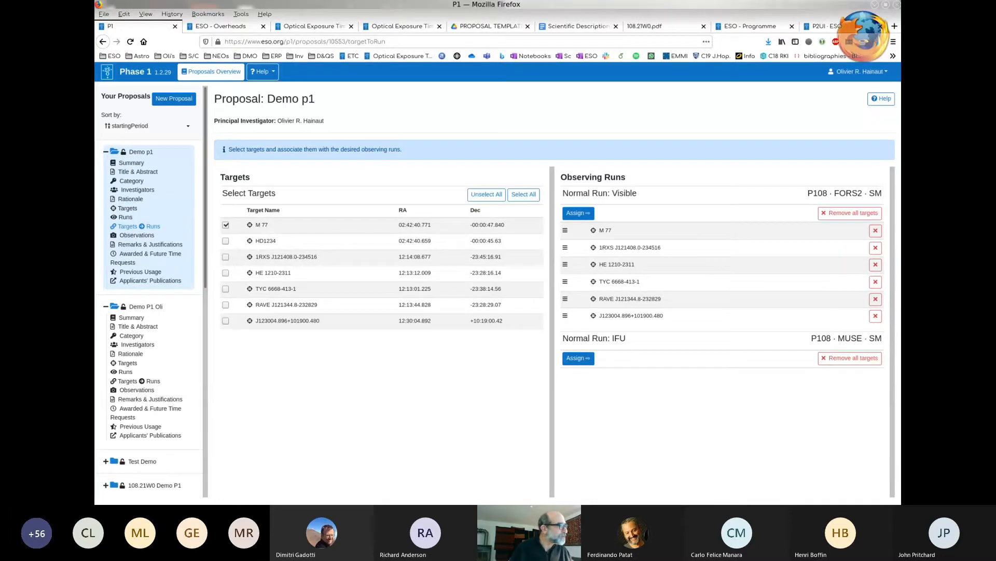
click(578, 358)
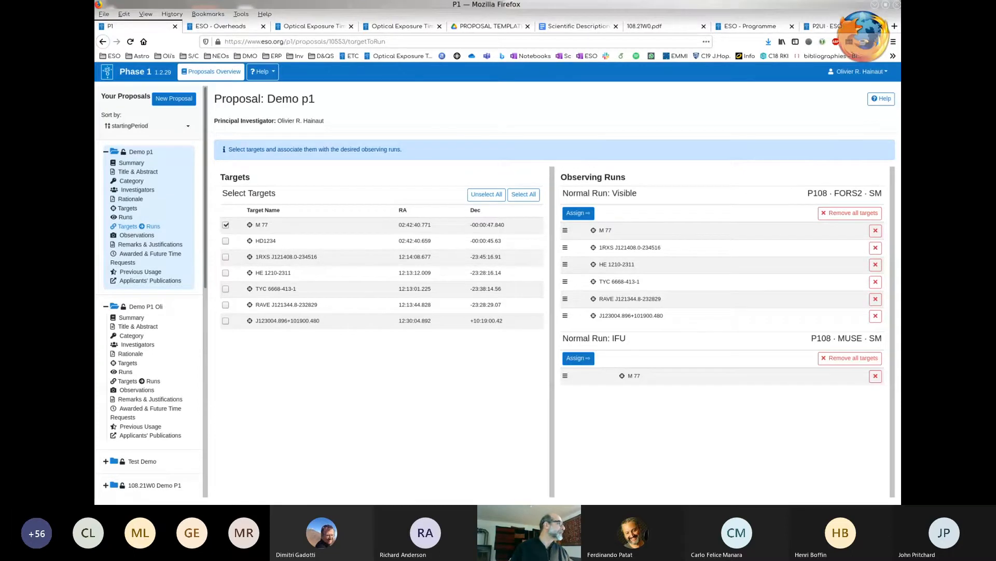
- Show all observations and collapse the Visible run's targets from M 77 through RAVE J121344.8-232829
click(136, 235)
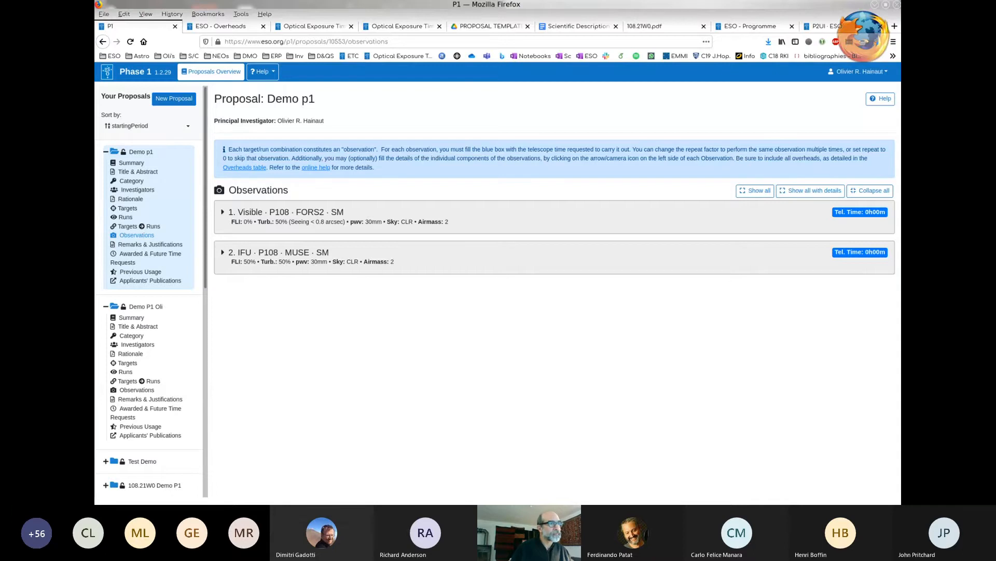
click(755, 190)
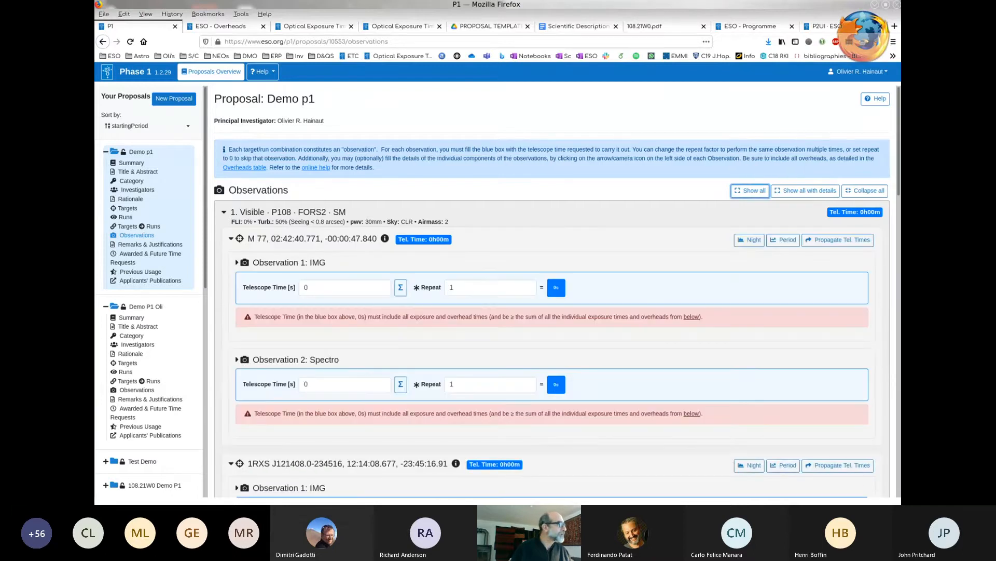
click(232, 239)
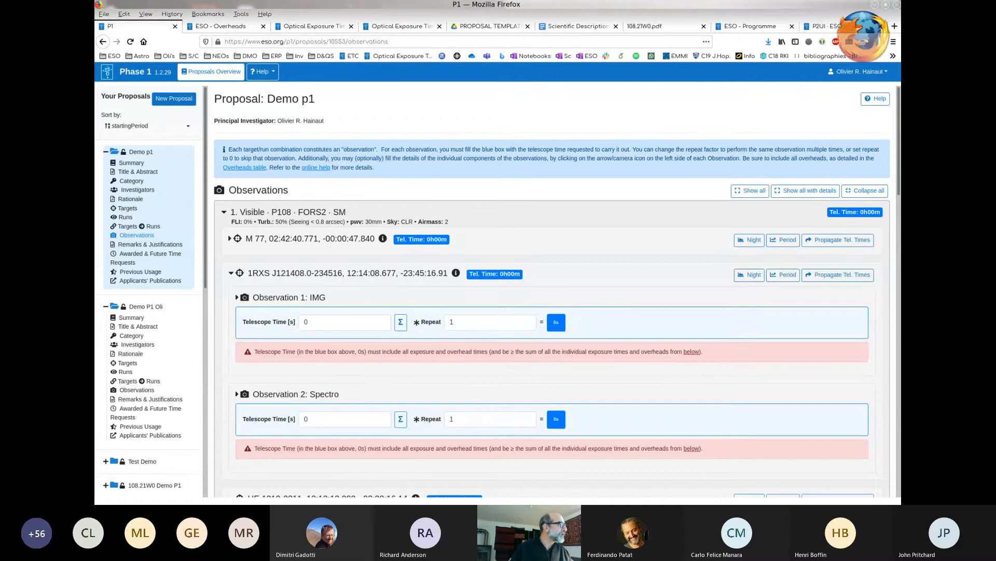
click(231, 273)
click(231, 308)
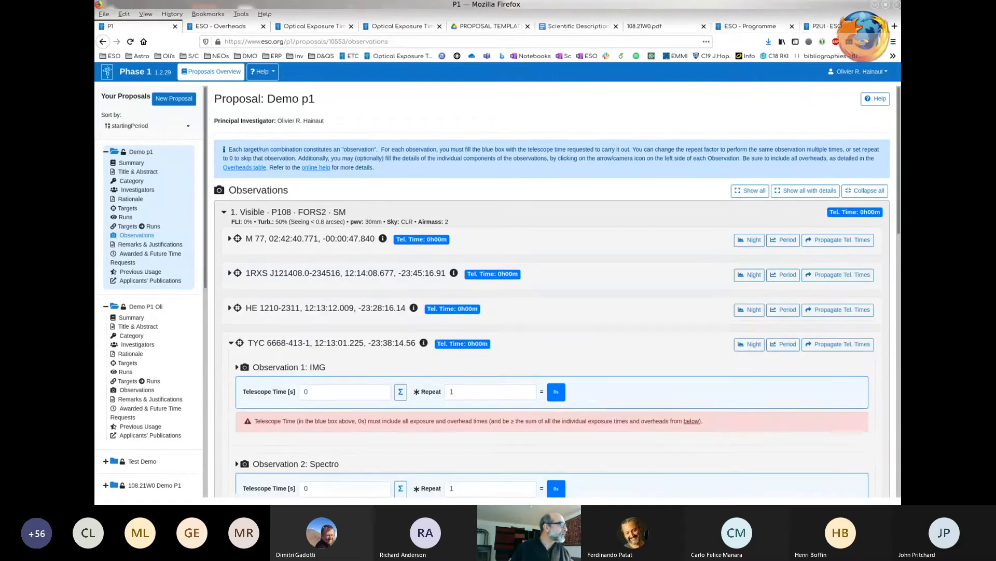
click(231, 343)
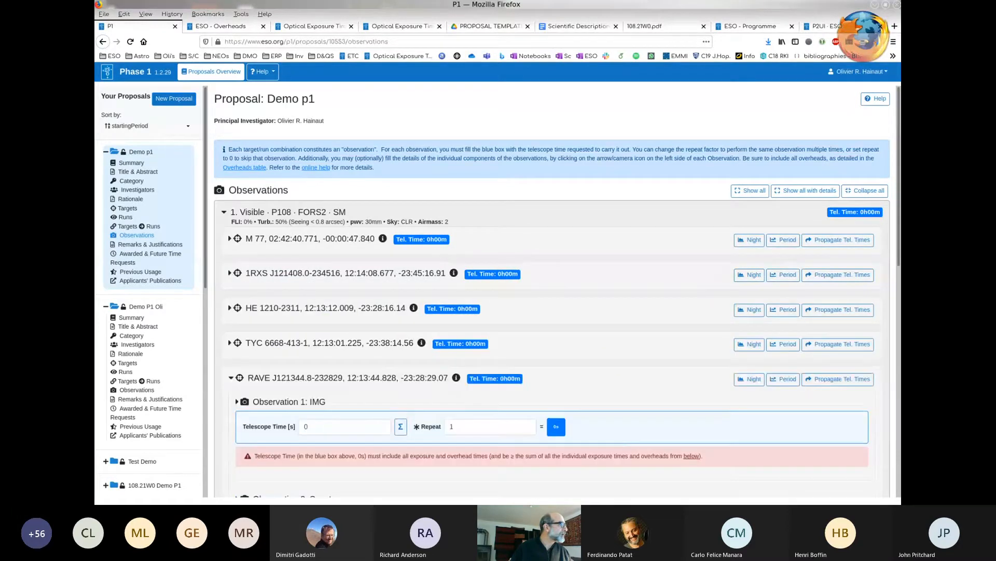
click(231, 378)
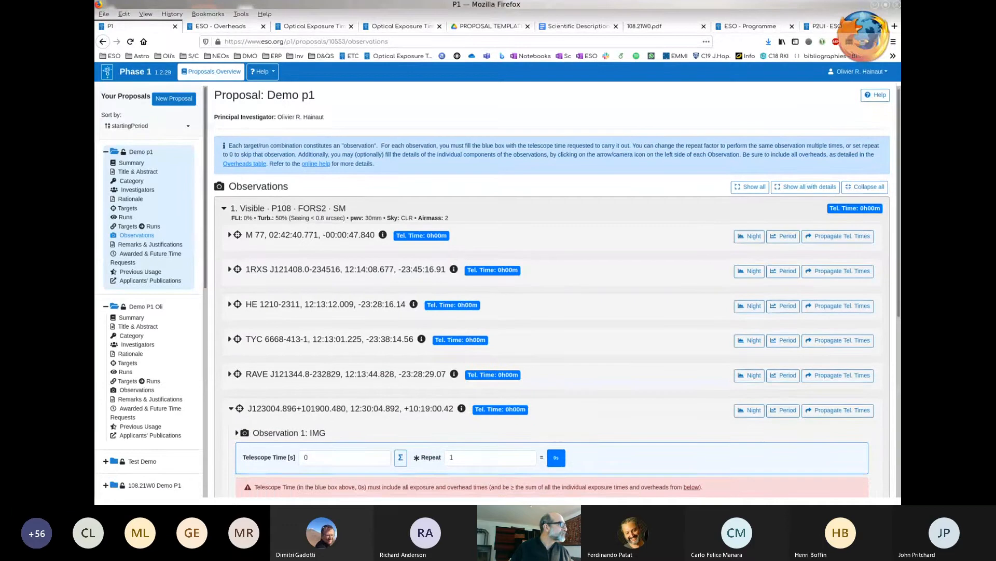
scroll(552, 291, down, 2)
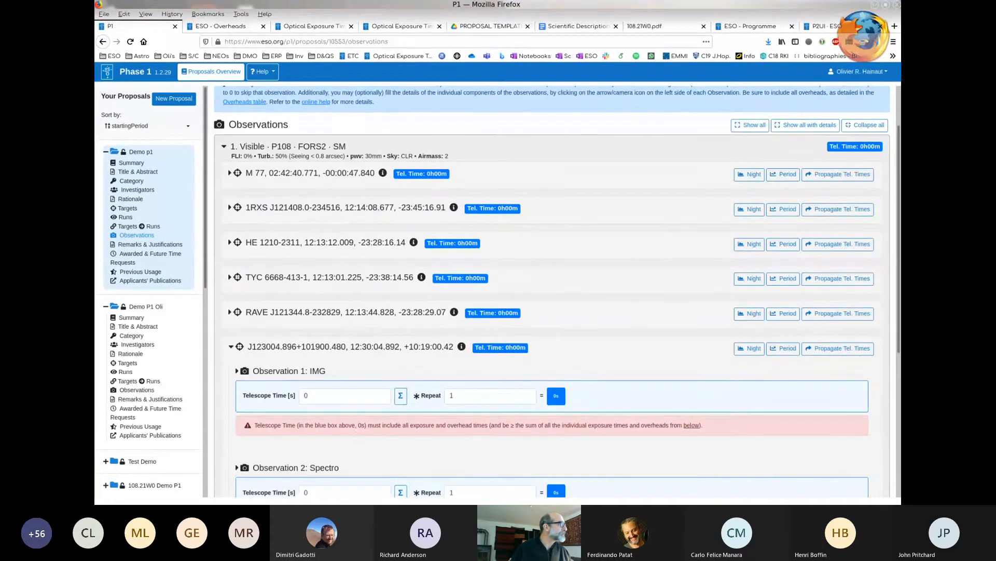
scroll(552, 291, down, 7)
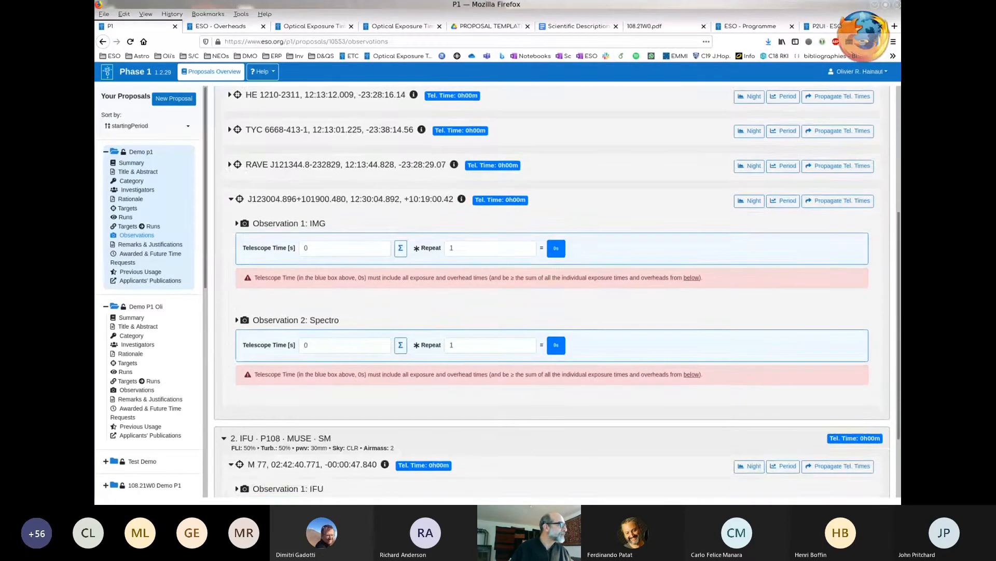
scroll(553, 291, up, 3)
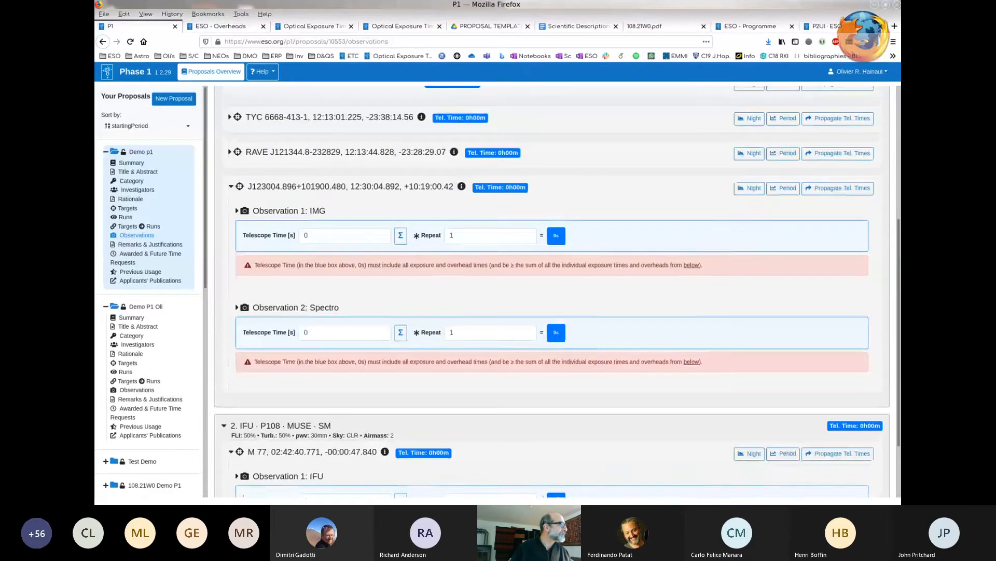
scroll(552, 291, up, 6)
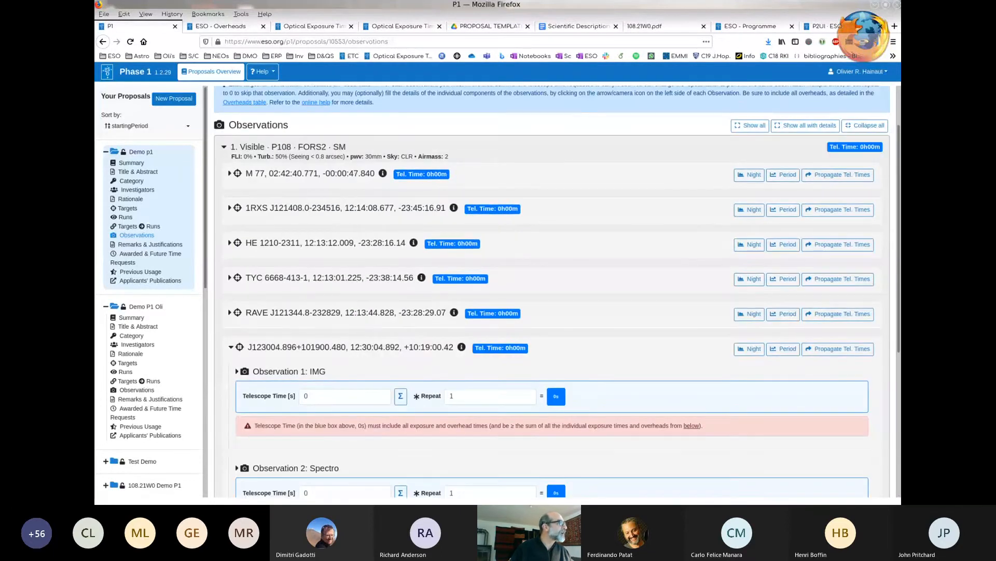
- Expand M 77 in the Visible run and show the integration time and overhead details of its IMG observation
click(230, 173)
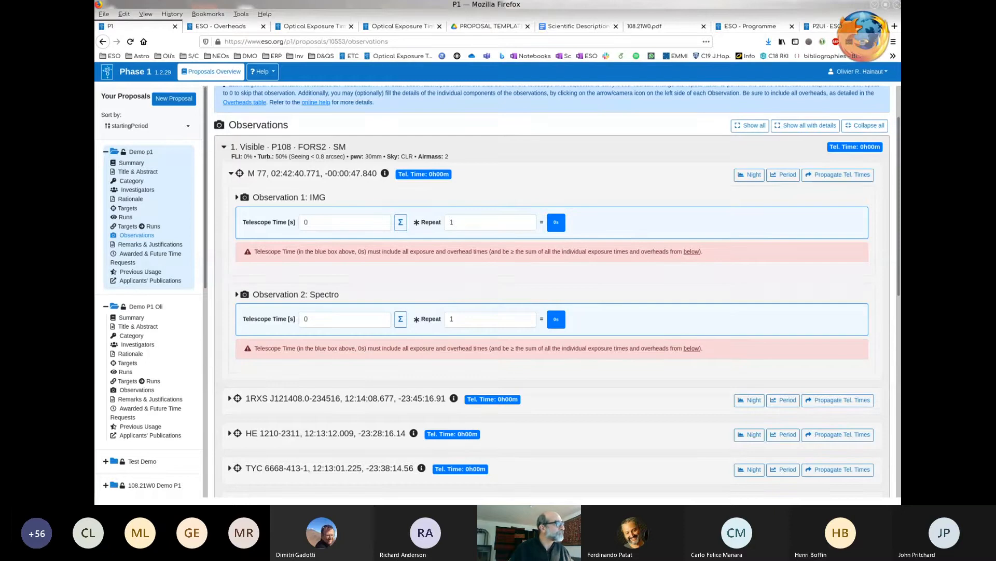
click(238, 197)
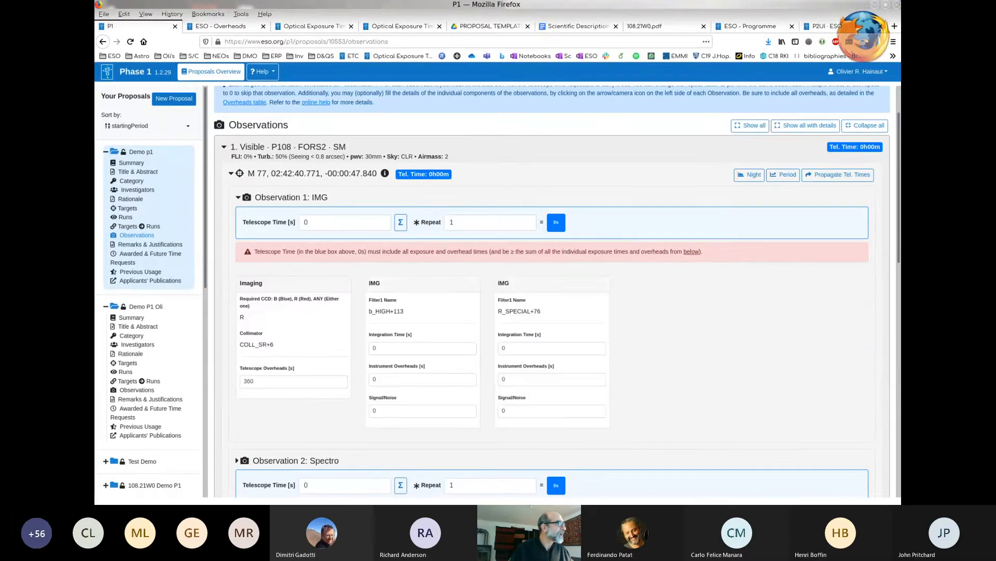
scroll(551, 305, down, 1)
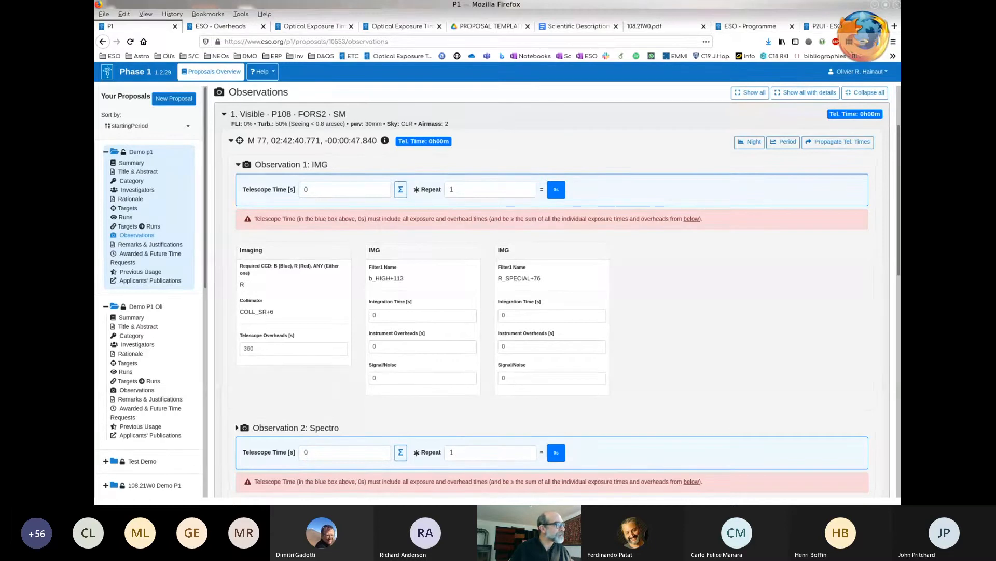
- Collapse the Visible run and show the template details of M 77's IFU observation in the MUSE run
click(224, 114)
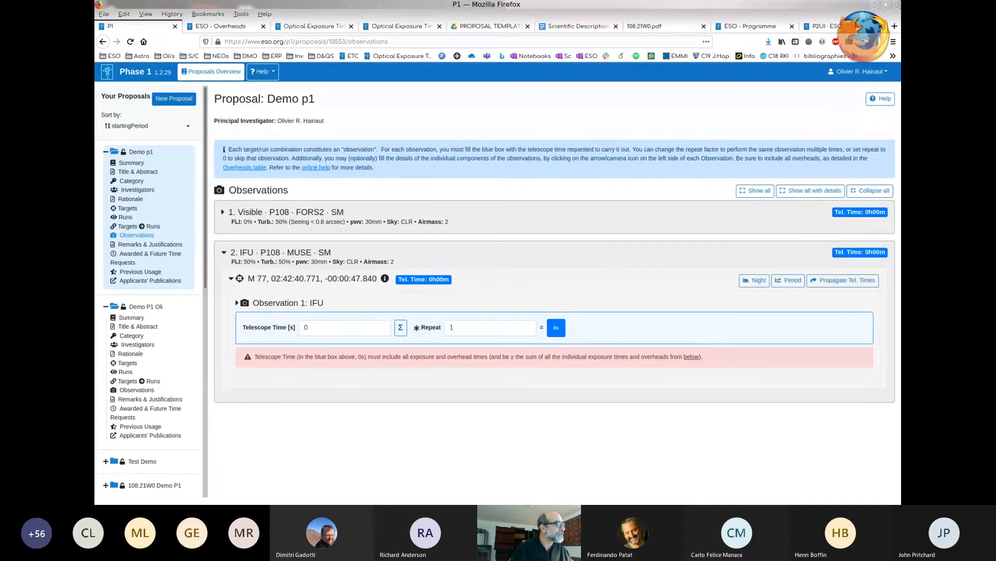
click(238, 303)
scroll(552, 292, down, 2)
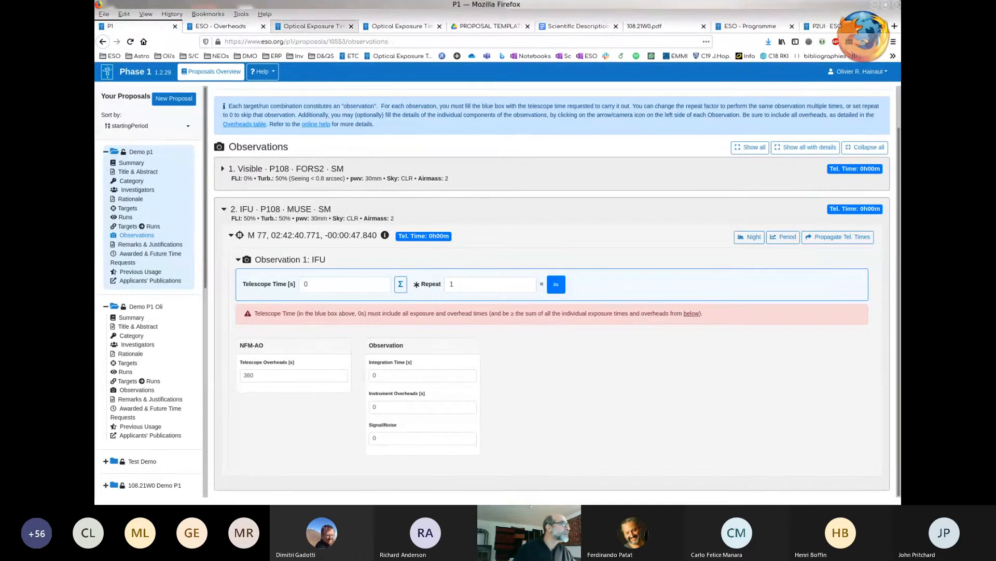
- Switch to the MUSE Exposure Time Calculator, check the template spectrum choices and enter 12 as the target's Johnson V magnitude
click(313, 27)
scroll(498, 286, up, 4)
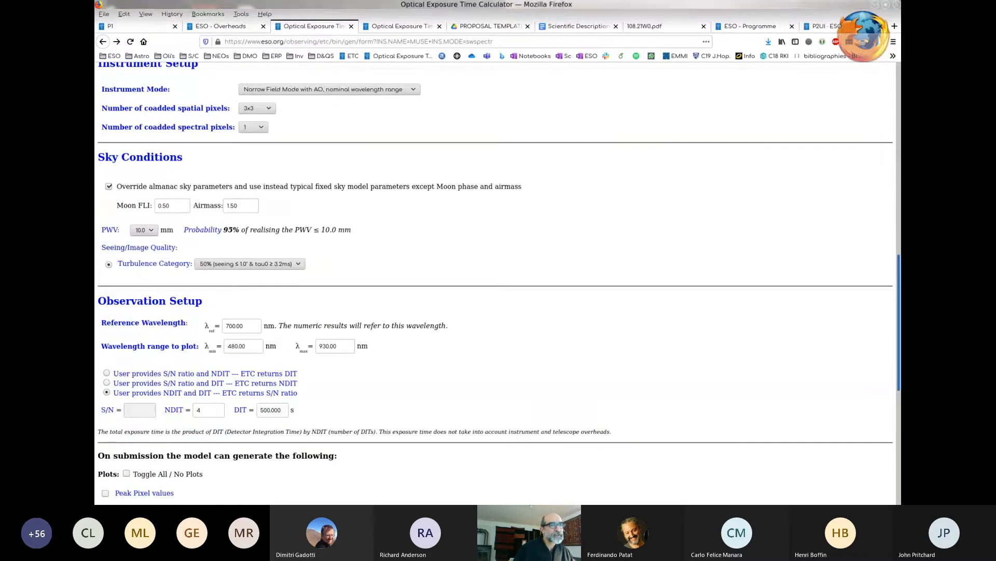
scroll(498, 286, up, 10)
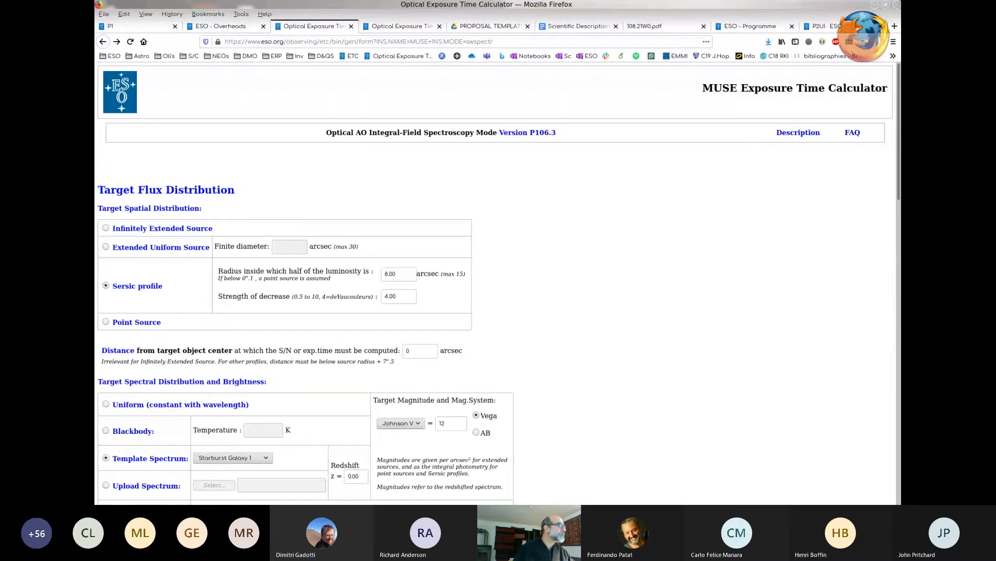
scroll(498, 285, down, 1)
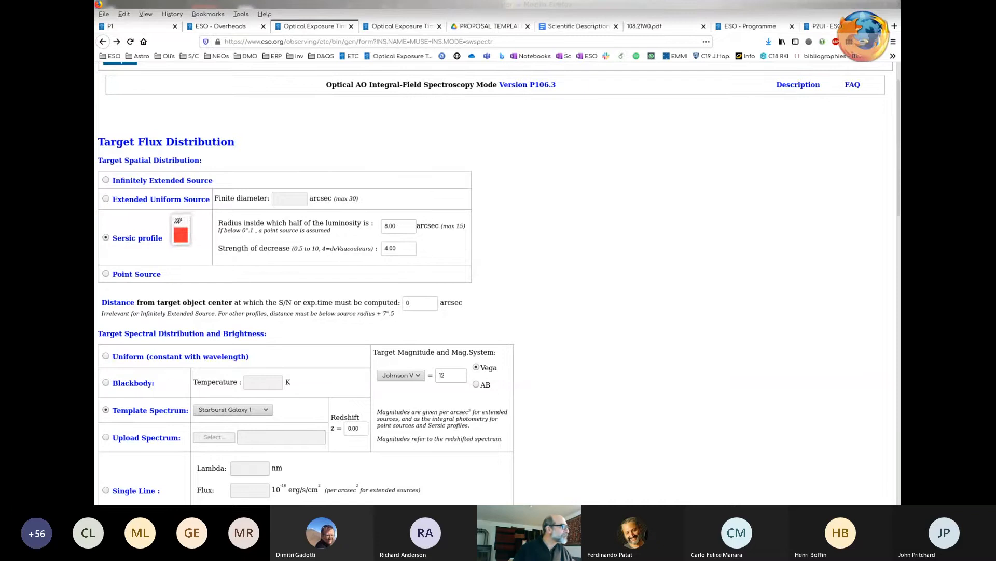
scroll(496, 282, down, 4)
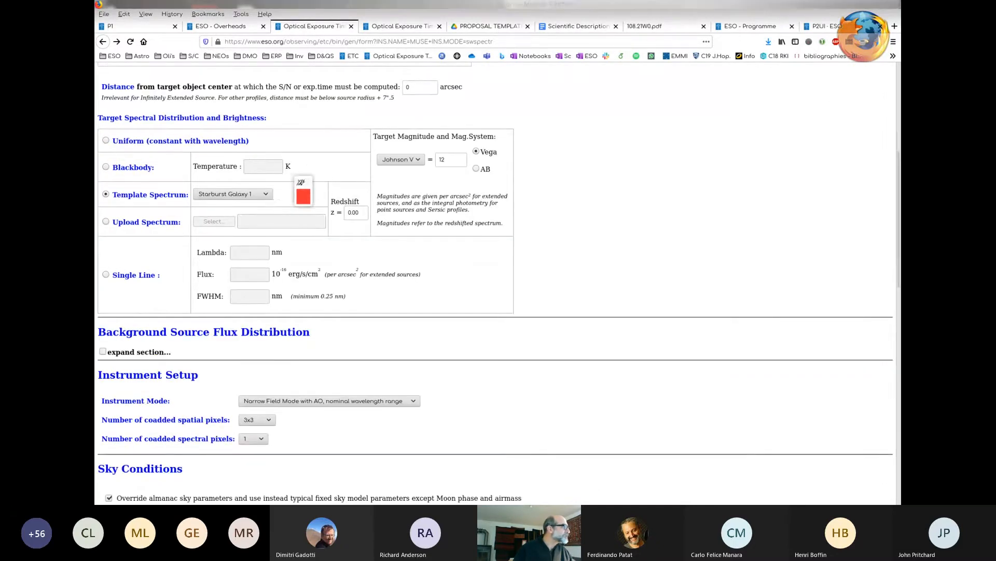
click(233, 193)
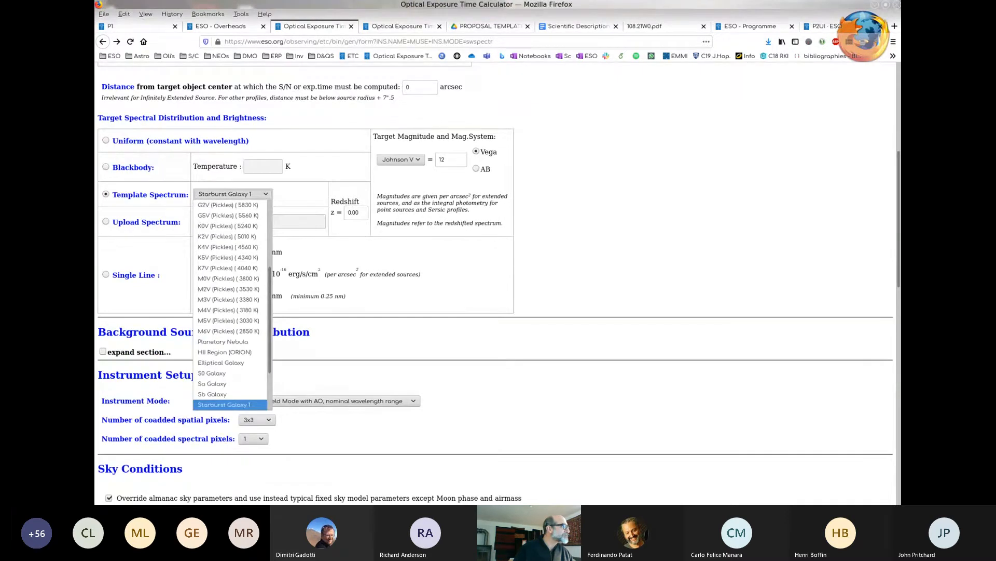
click(451, 159)
click(451, 160)
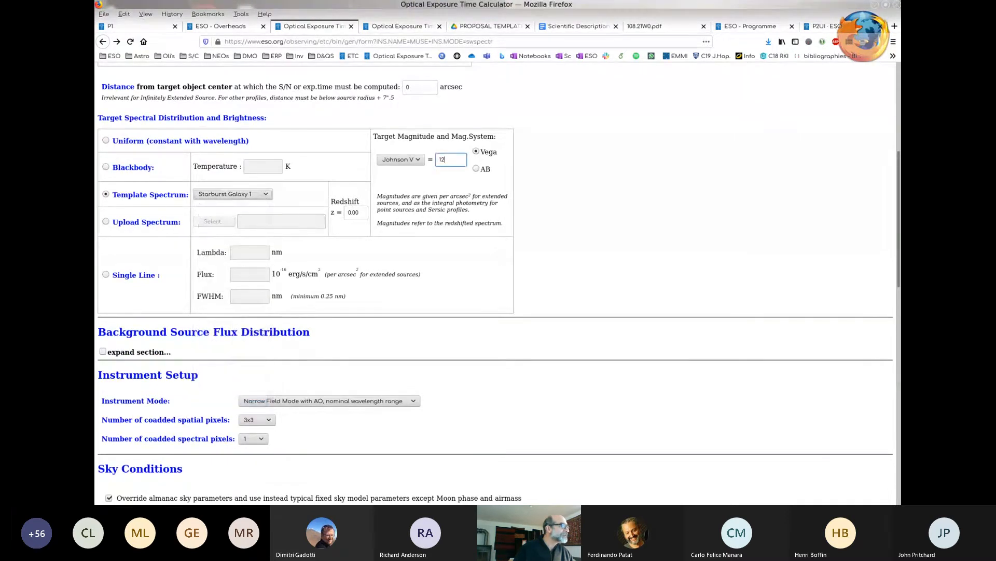
key(BackSpace)
text(2)
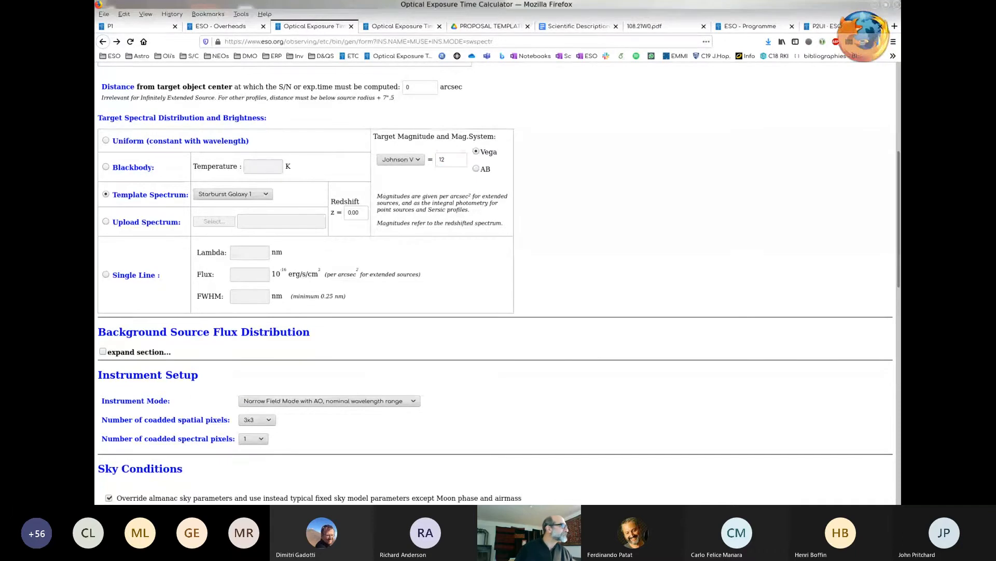
- Check the NDIT and DIT fields in the observation setup and submit the MUSE exposure time calculation with the S/N per Spectral Bin plot
scroll(495, 282, down, 7)
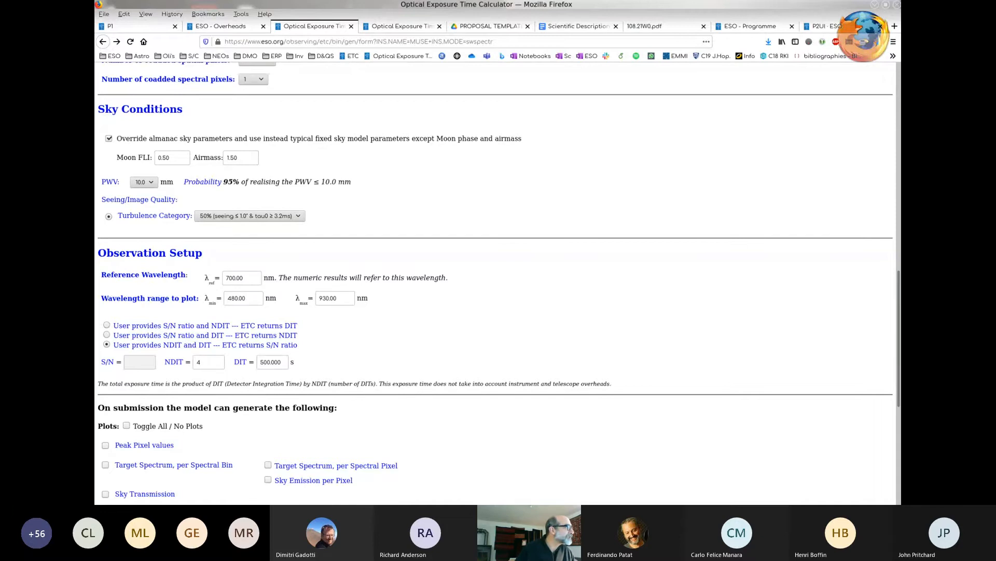
scroll(207, 178, down, 3)
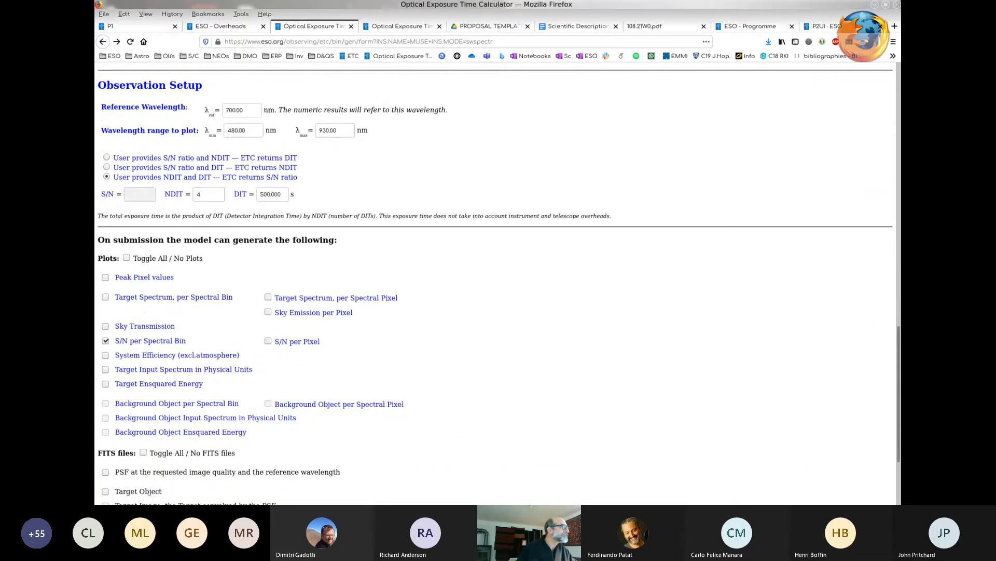
click(208, 194)
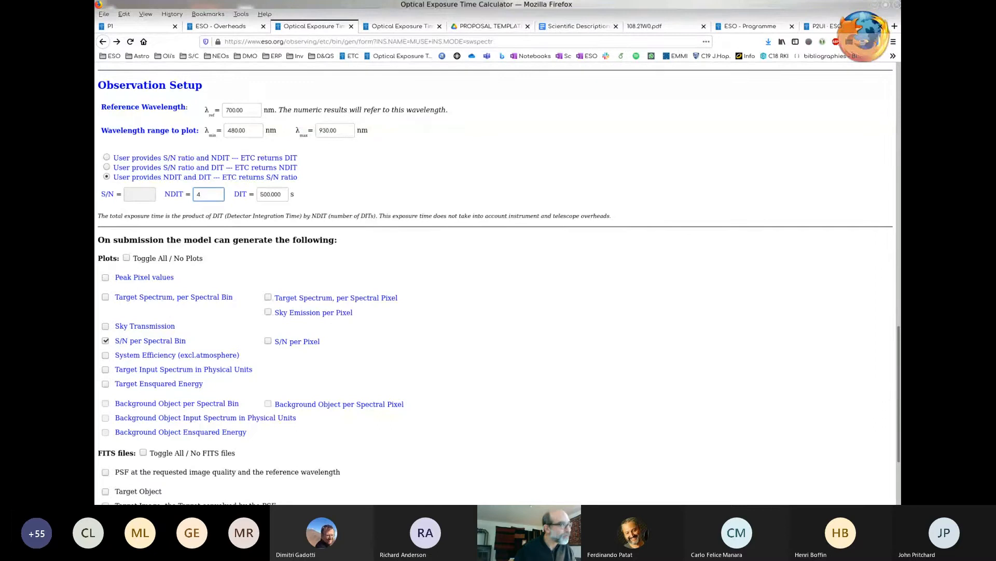
click(260, 194)
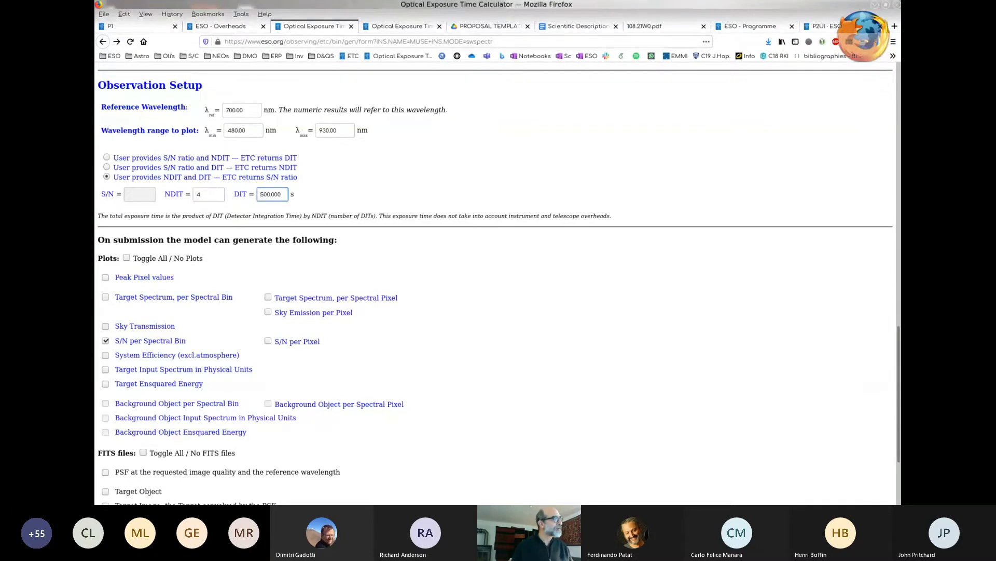
scroll(498, 286, down, 2)
scroll(495, 283, down, 3)
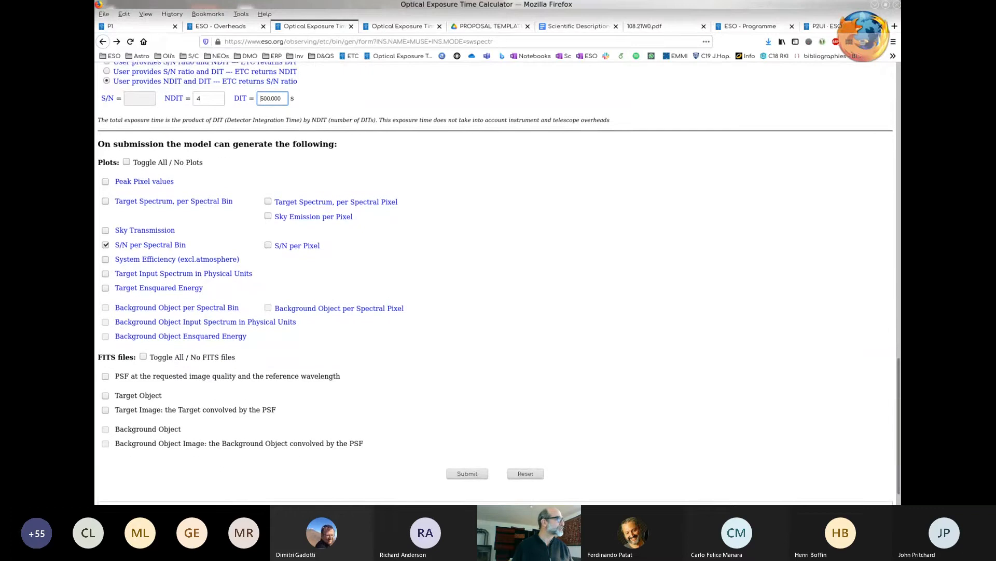
key(Return)
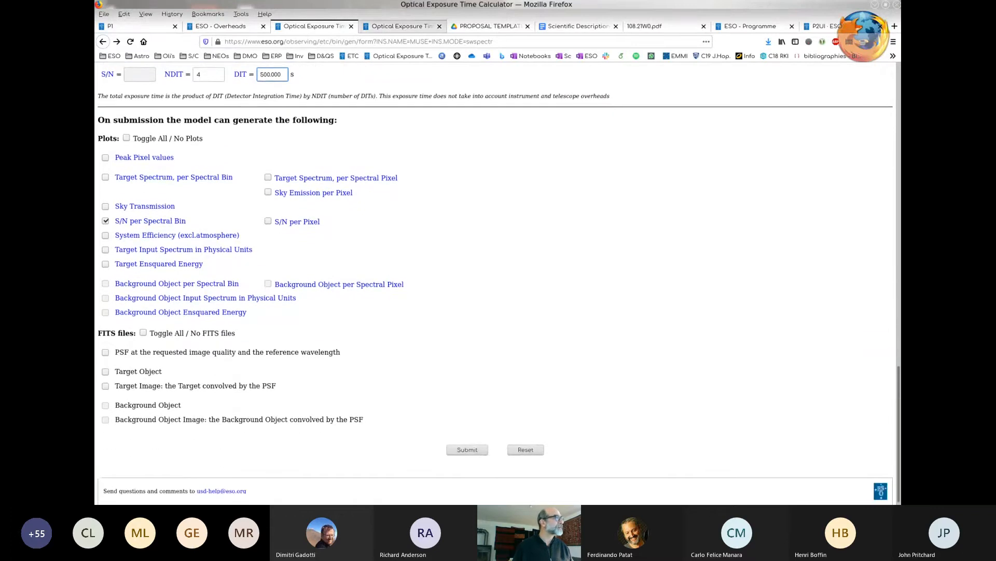
- Review the MUSE calculation results and S/N plot, then highlight the detector integration time, number of integrations and total exposure time
scroll(496, 280, up, 10)
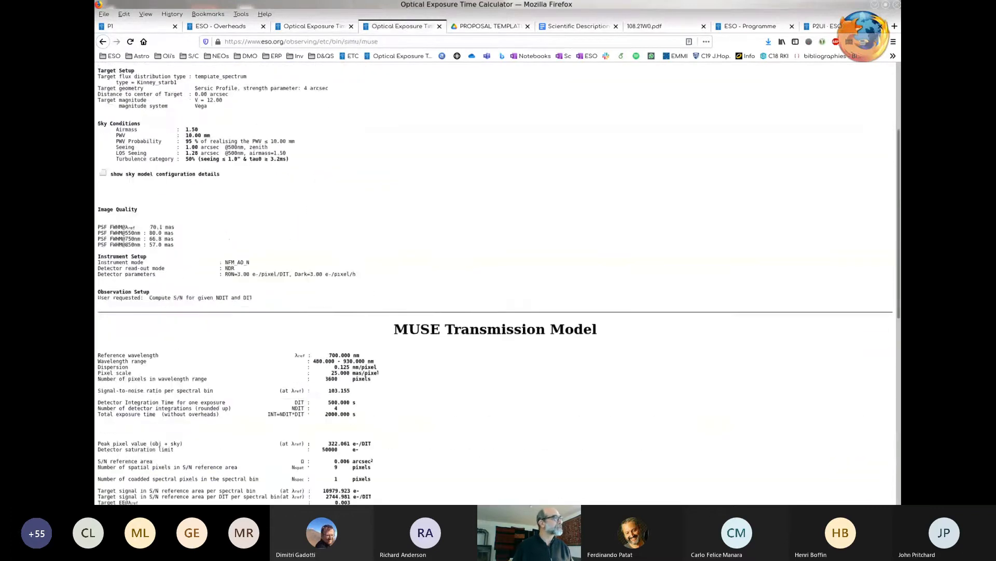
scroll(495, 282, down, 4)
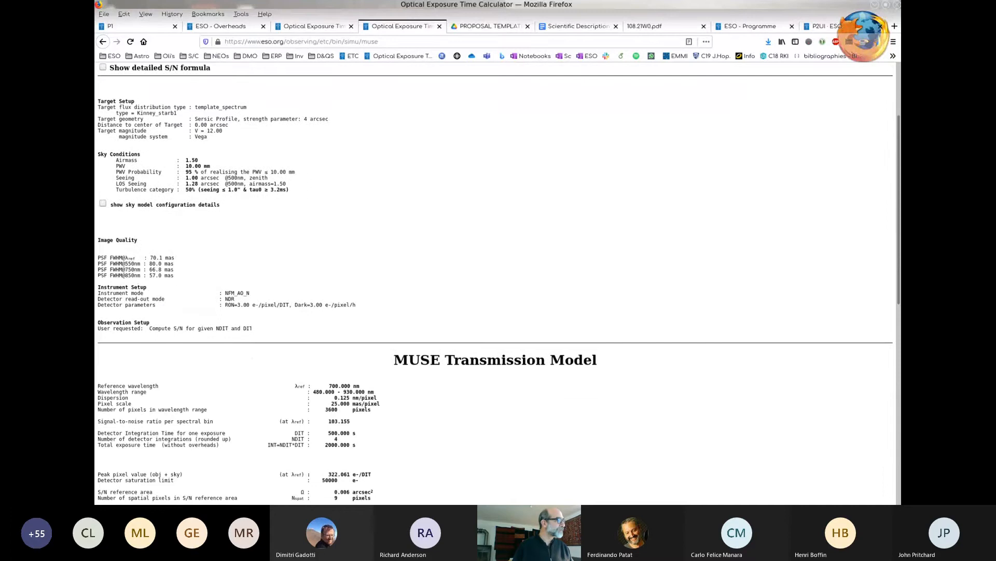
scroll(496, 283, down, 8)
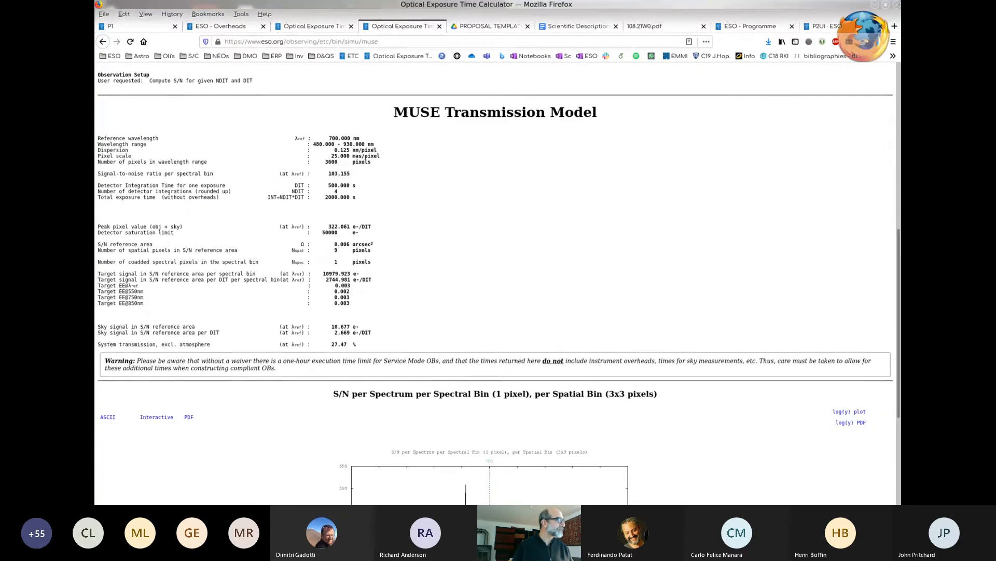
scroll(496, 283, down, 3)
scroll(496, 282, down, 4)
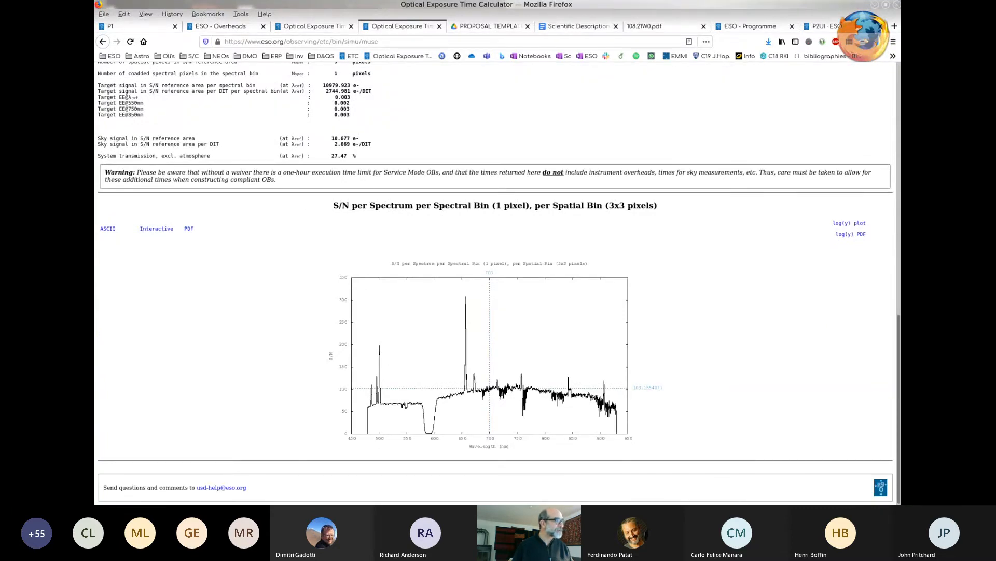
scroll(495, 282, up, 6)
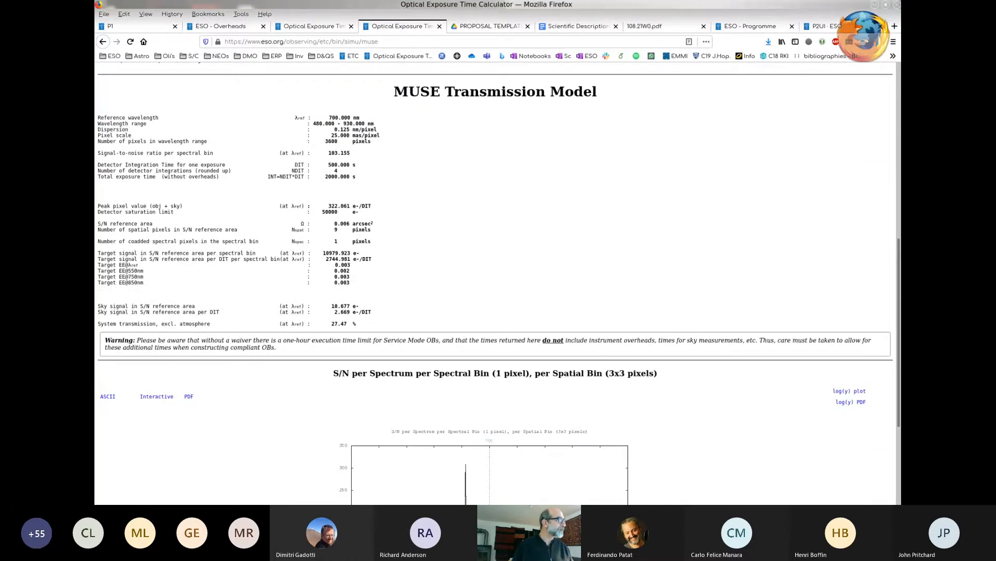
drag(328, 165, 356, 177)
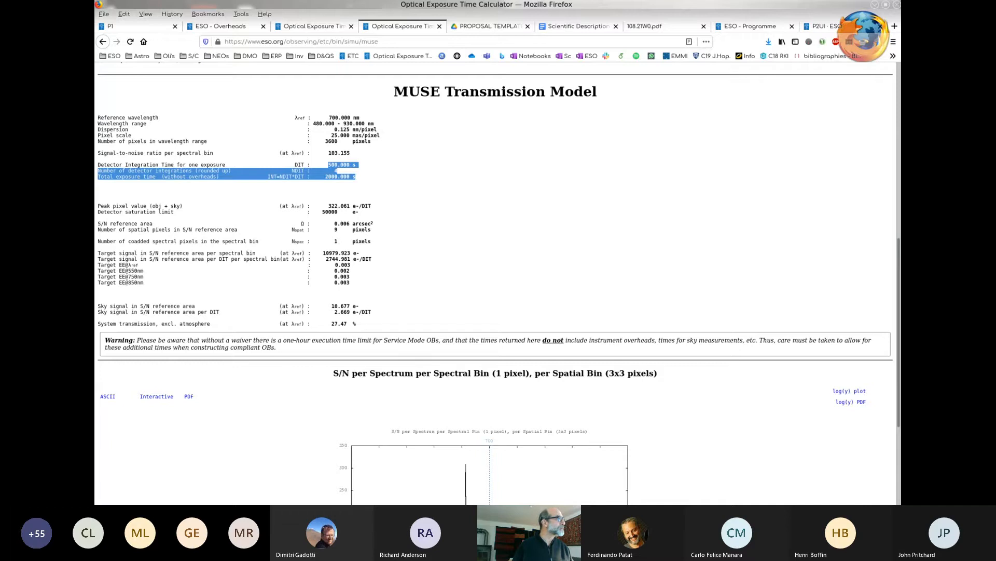
- Back in the P1 proposal, set the integration time of M 77's IFU observation to 2000 s and its signal-to-noise to 100
click(130, 26)
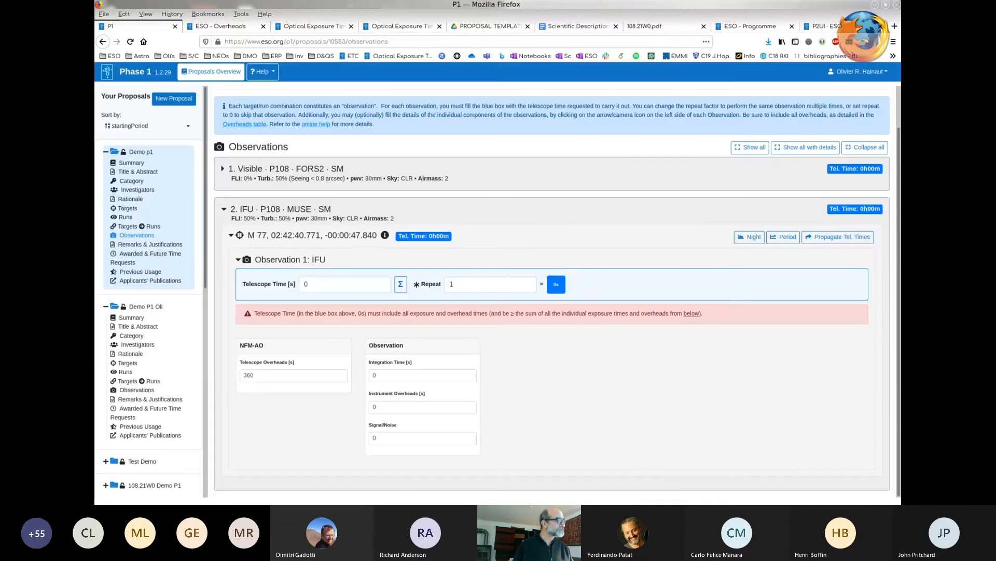
click(410, 375)
key(BackSpace)
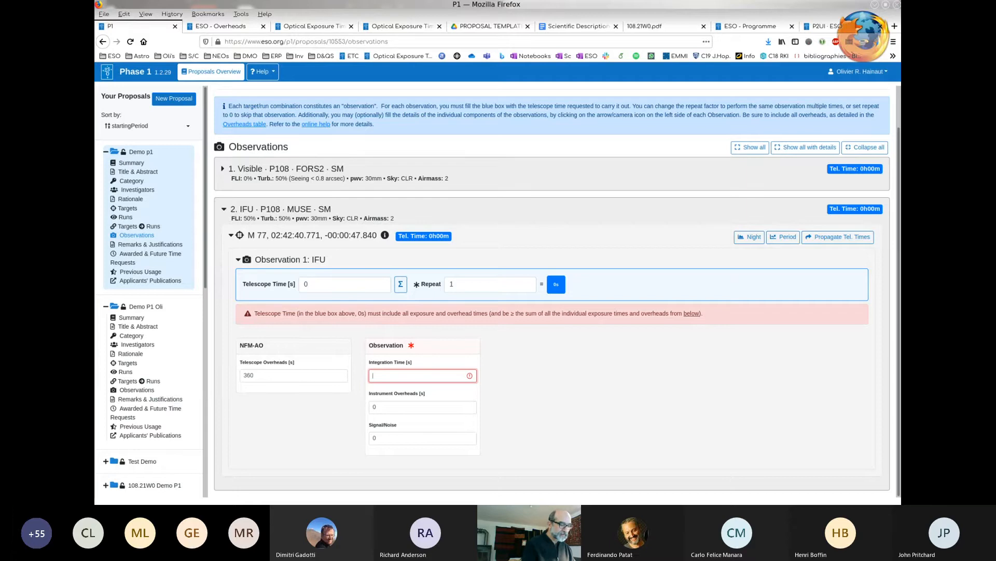
text(2000)
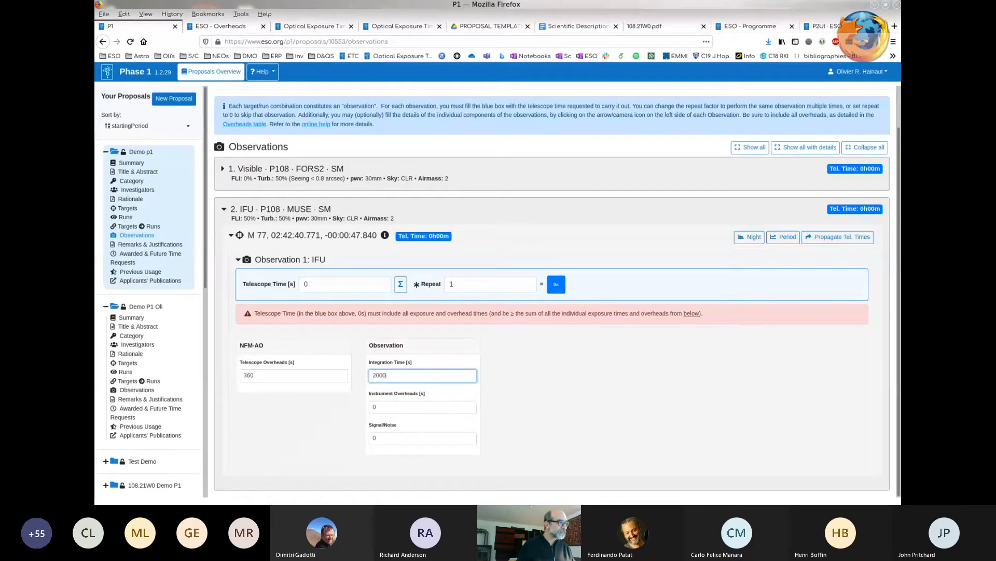
click(422, 438)
key(BackSpace)
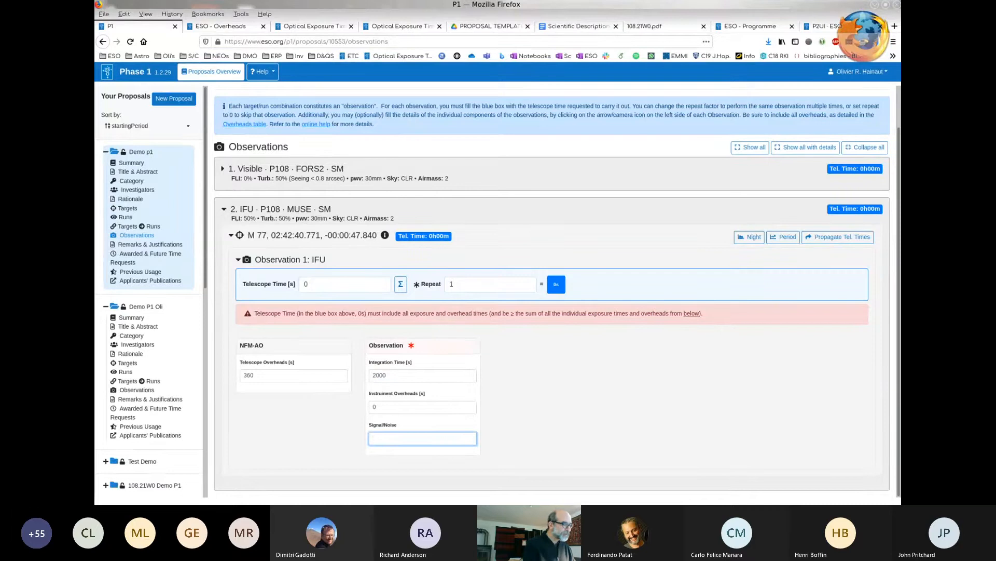
text(100)
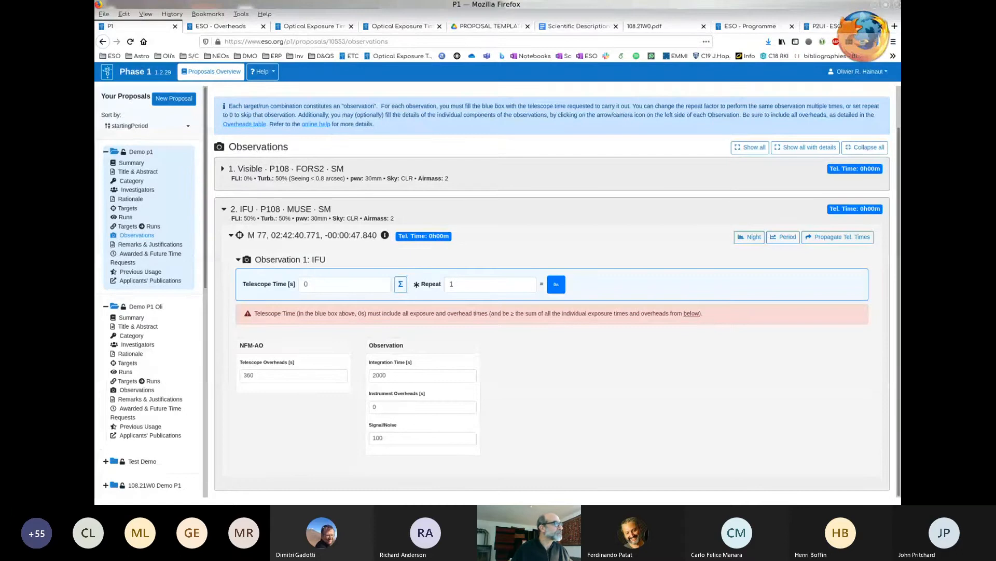
- Open the ESO Overheads page and examine the UT4 preset and MUSE entries alongside the Overhead spreadsheet
scroll(557, 291, up, 1)
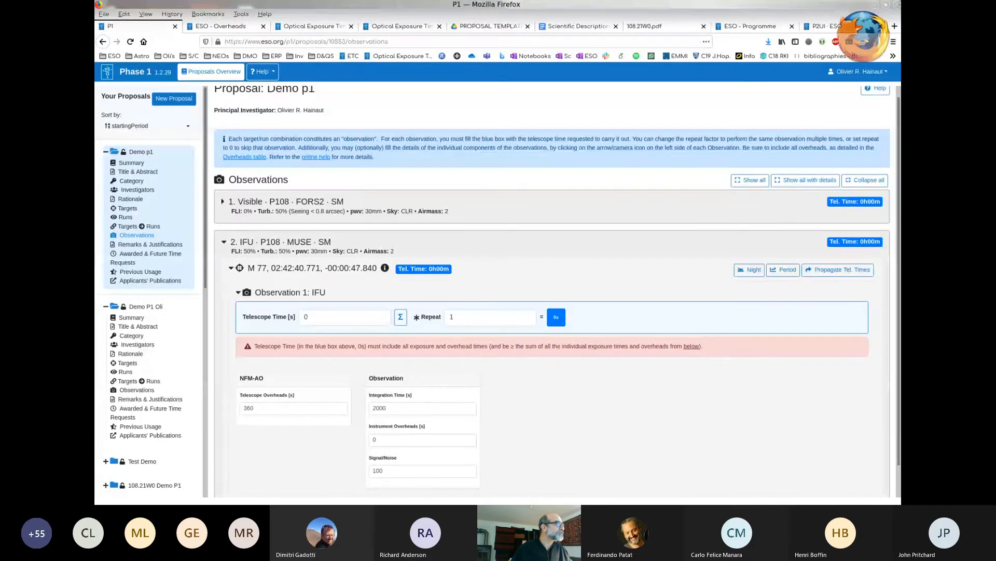
click(223, 26)
scroll(498, 275, up, 8)
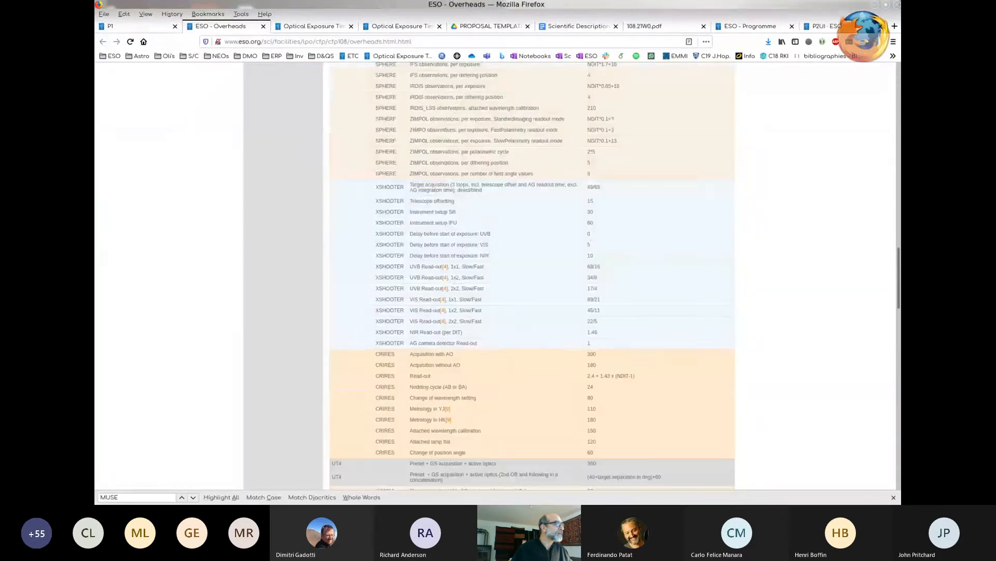
scroll(532, 275, down, 15)
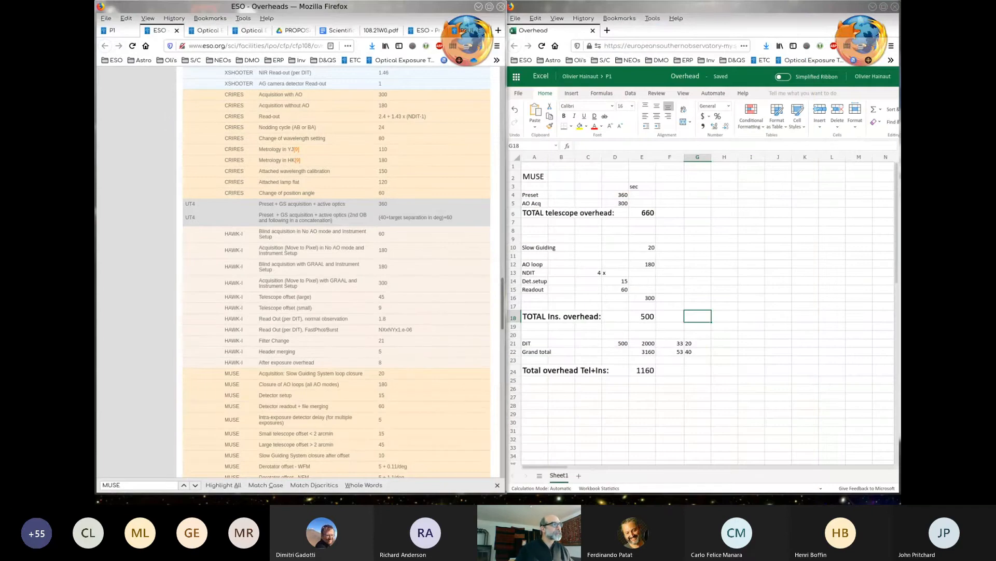
scroll(337, 273, up, 5)
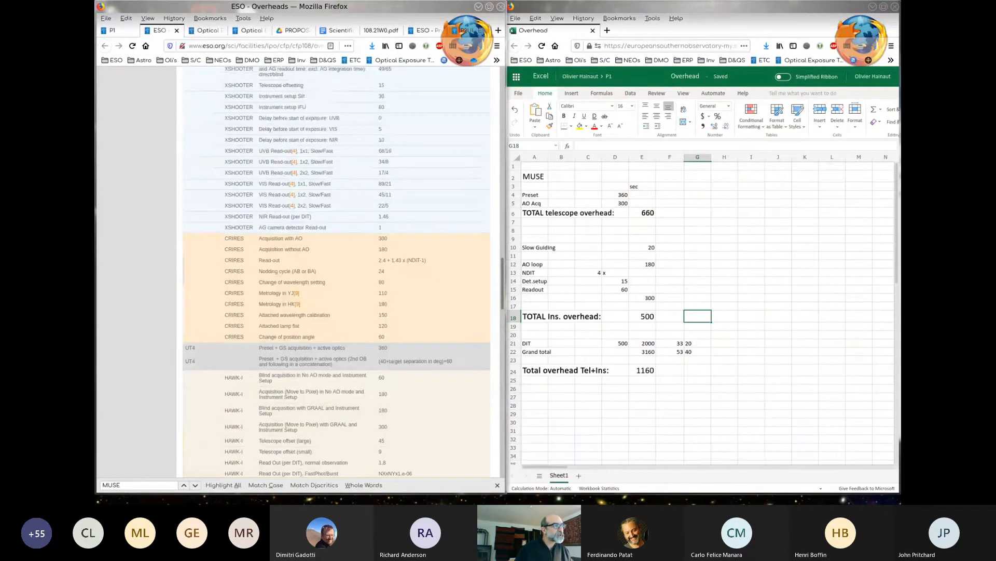
scroll(701, 311, down, 3)
scroll(701, 311, up, 3)
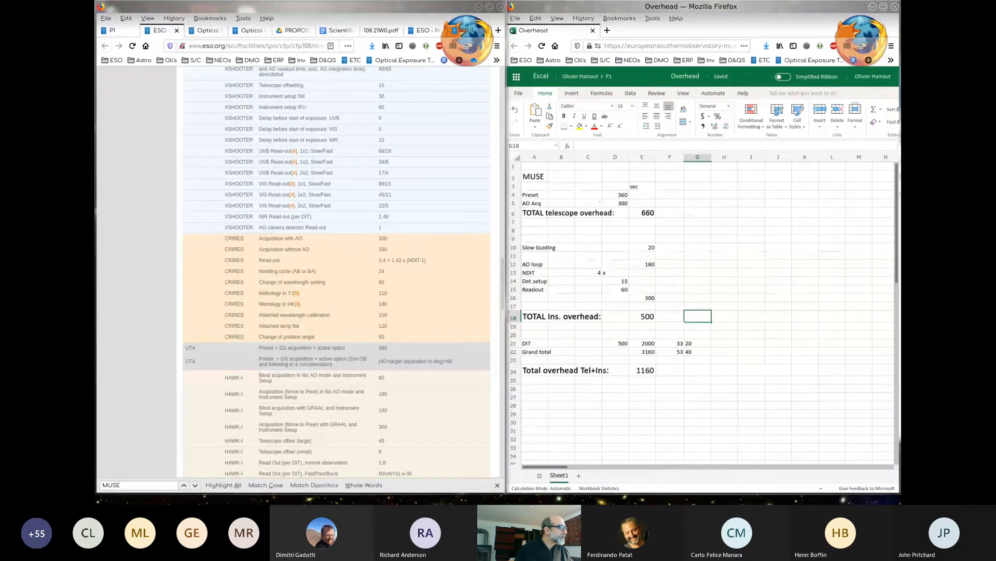
scroll(337, 272, down, 1)
- Check the Preset and AO Acq values and the total telescope overhead formula in the Overhead spreadsheet
drag(615, 195, 615, 203)
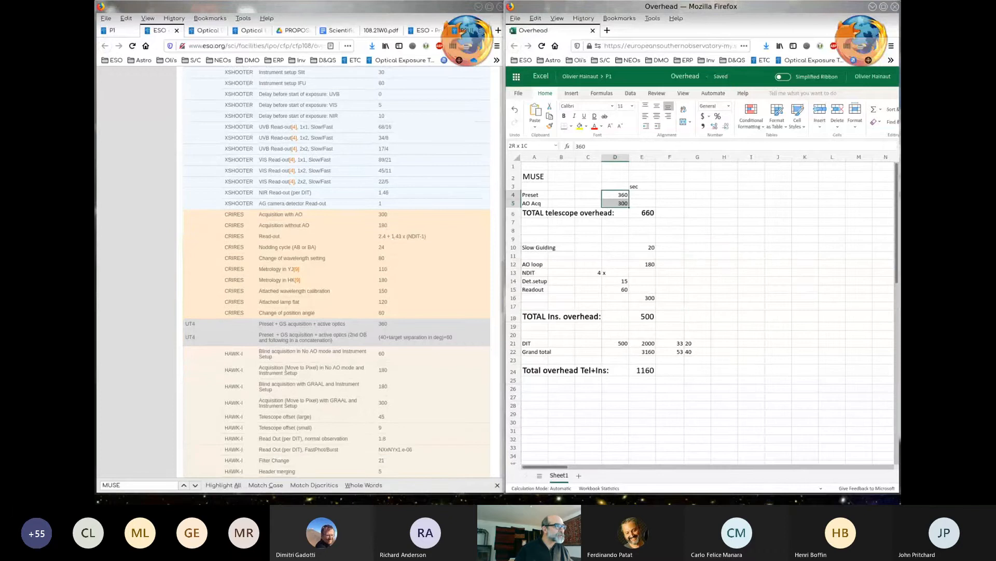
scroll(336, 273, down, 1)
scroll(336, 272, down, 5)
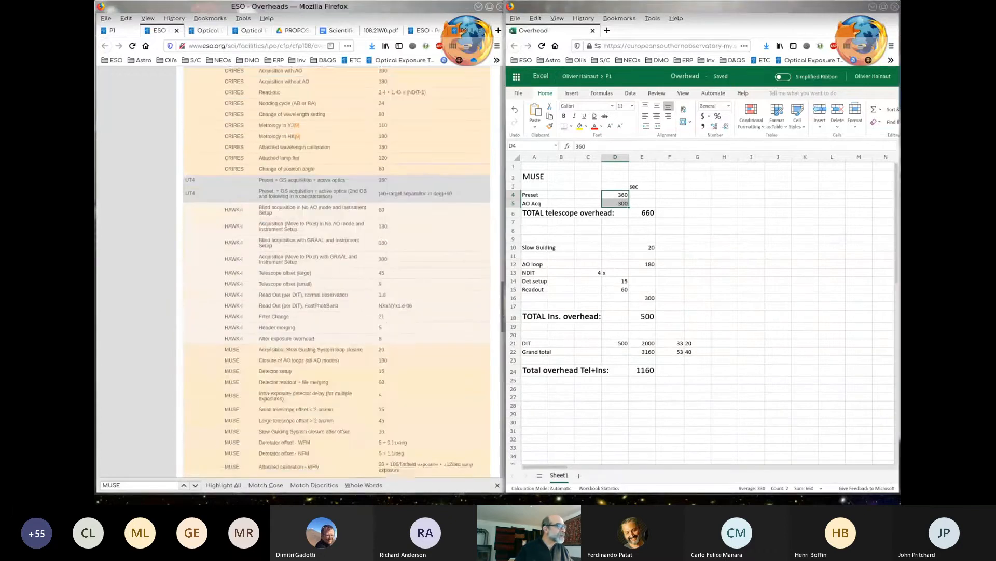
click(642, 213)
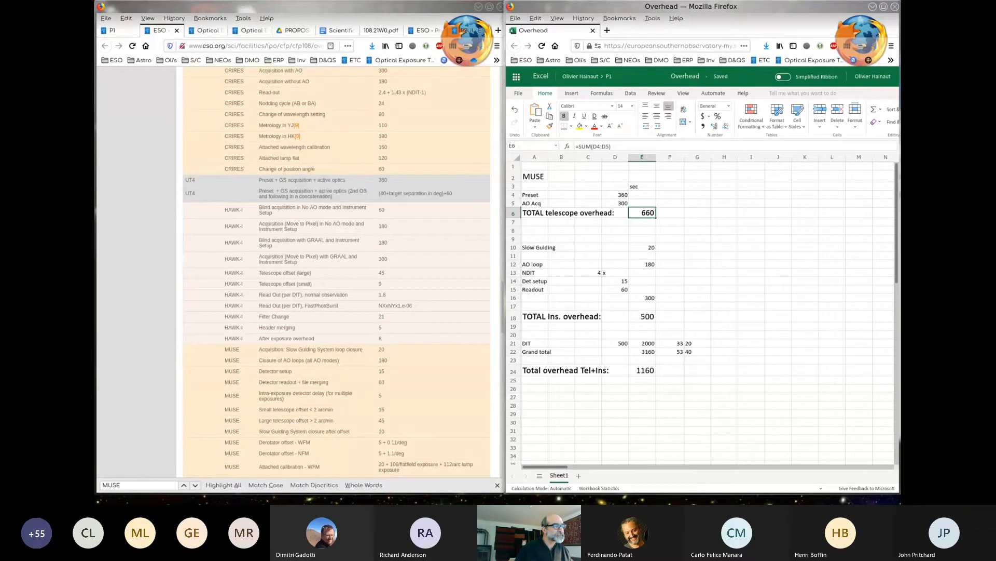
- Search the ESO Overheads page for "muse" and examine the MUSE rows from AO loop closure to small telescope offset
scroll(337, 273, down, 2)
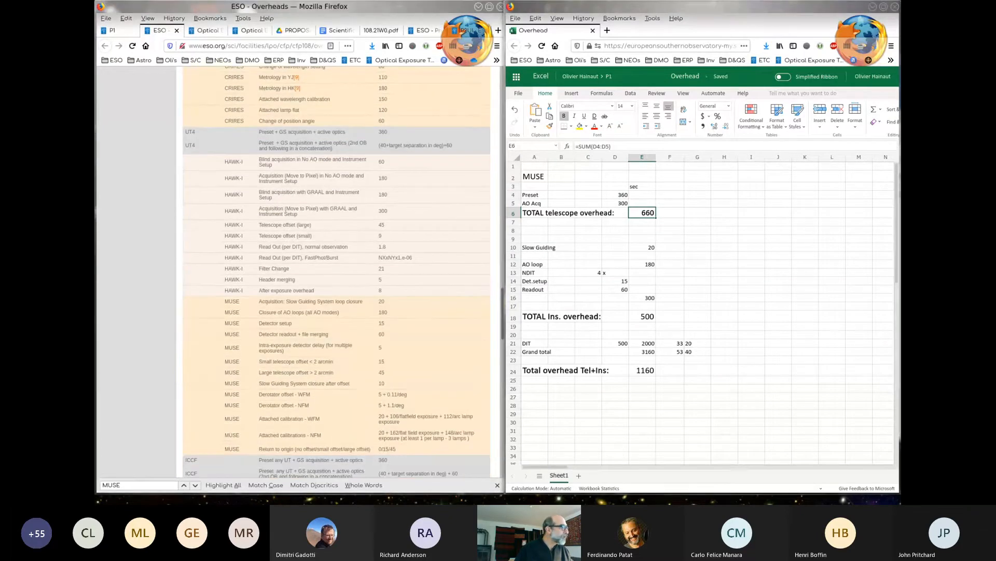
scroll(337, 272, up, 7)
double_click(271, 191)
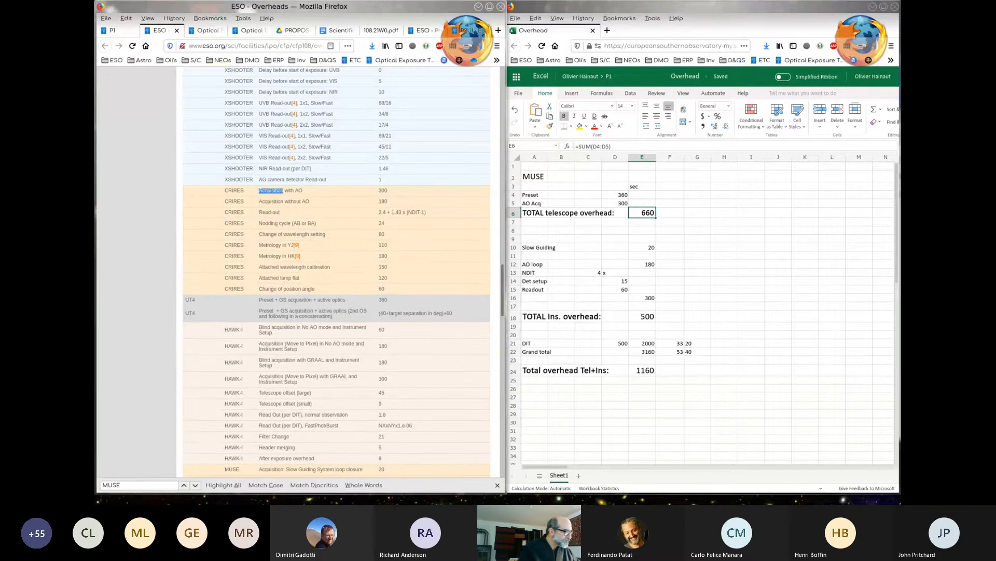
key(ctrl+f)
text(muse)
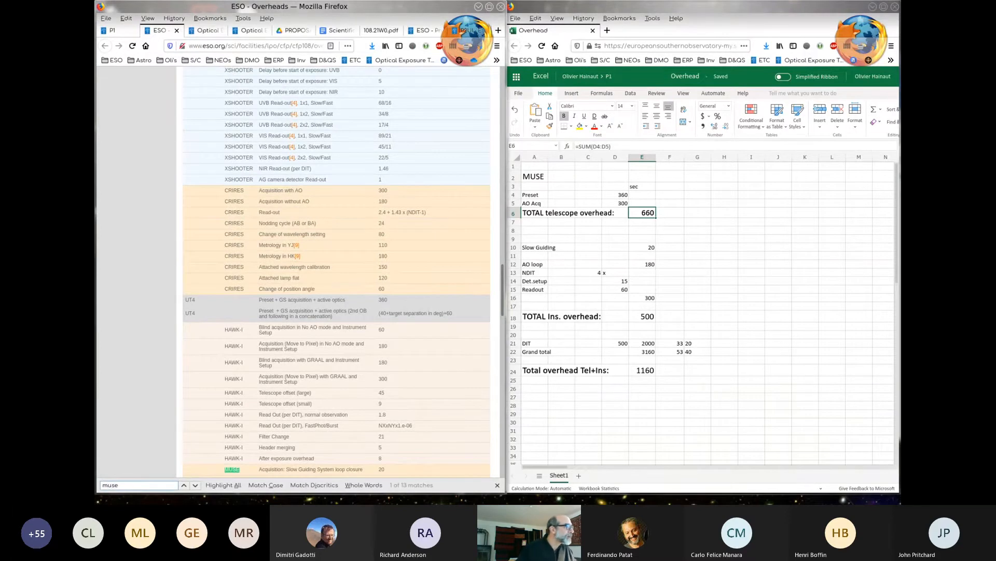
scroll(337, 273, down, 12)
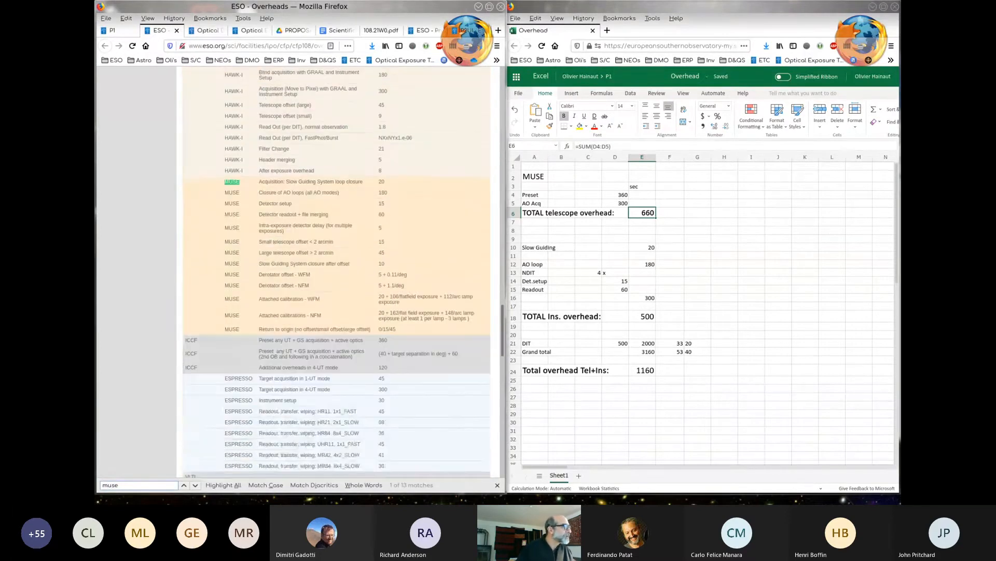
drag(258, 193, 386, 242)
click(388, 242)
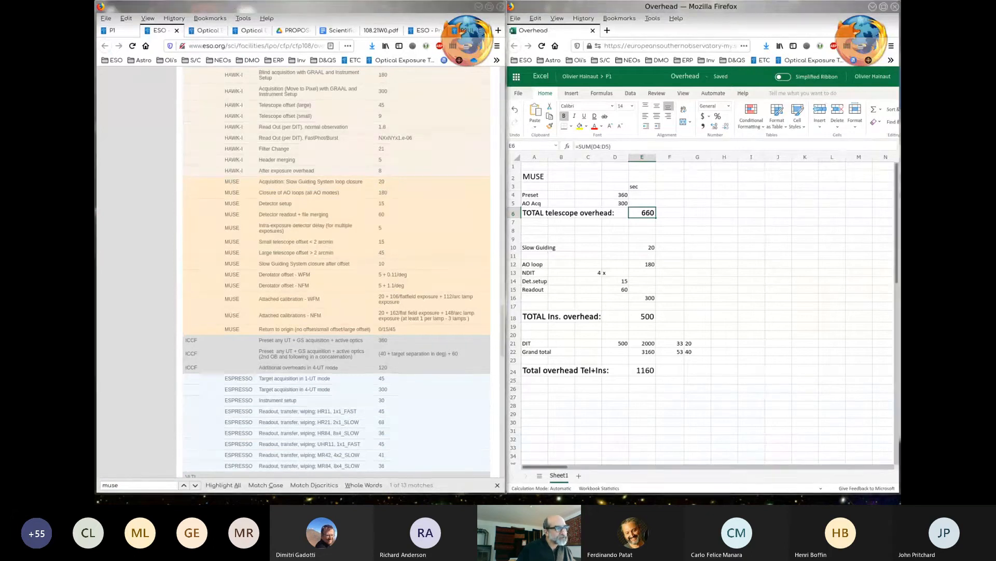
- Go through the spreadsheet's slow guiding, AO loop, NDIT, detector setup and readout values down to the total instrument overhead
key(ctrl+Down)
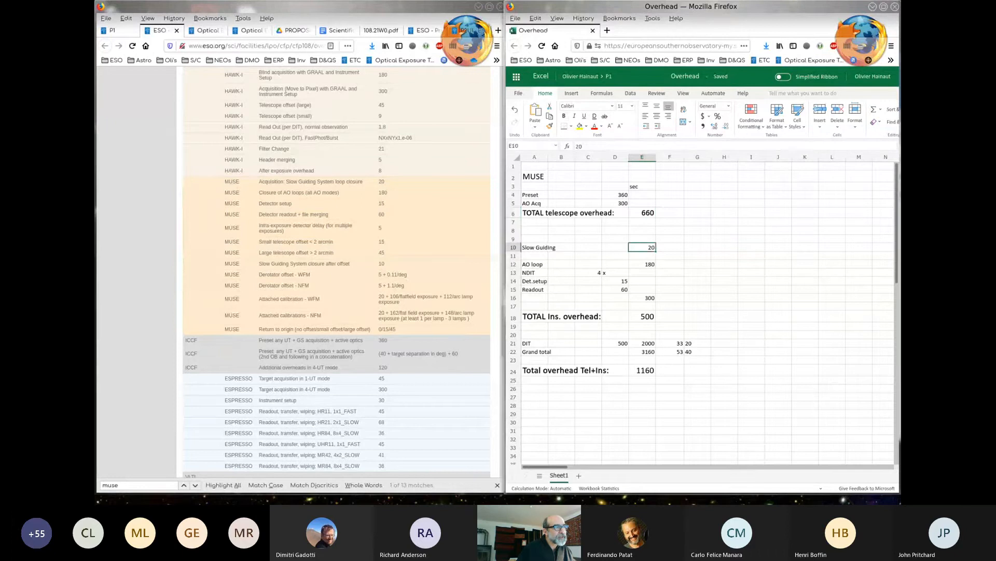
key(ctrl+Down)
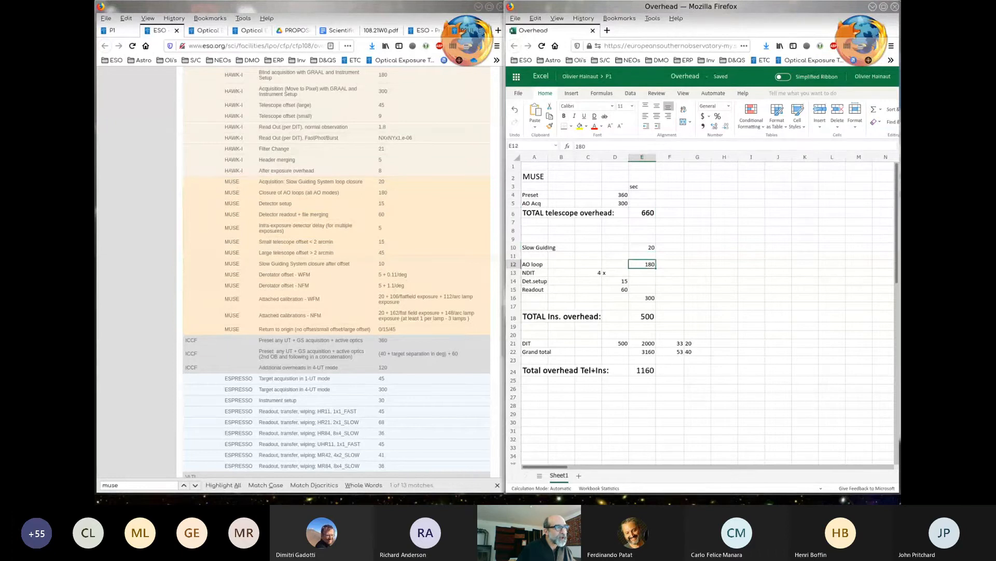
click(588, 272)
click(615, 290)
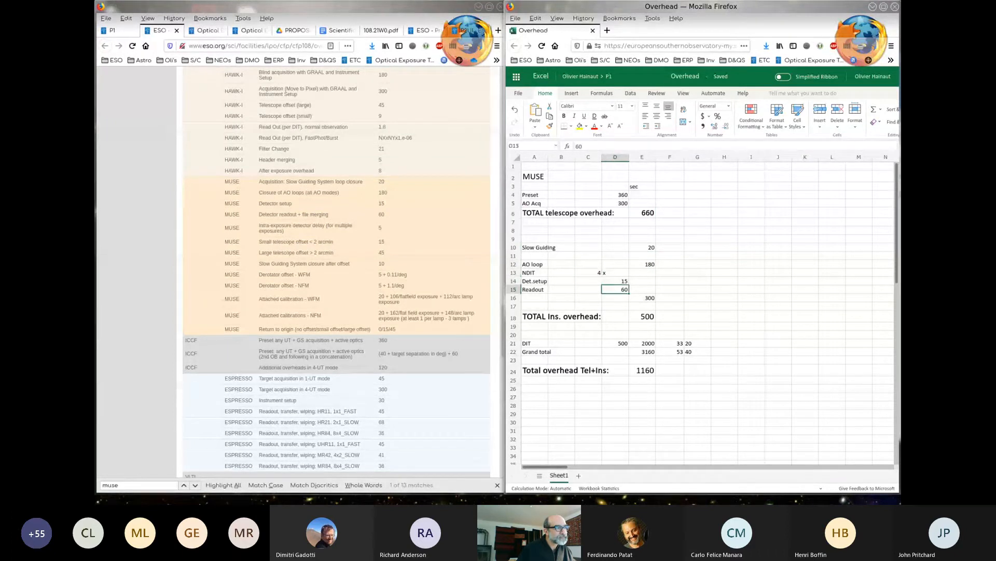
key(shift+Up)
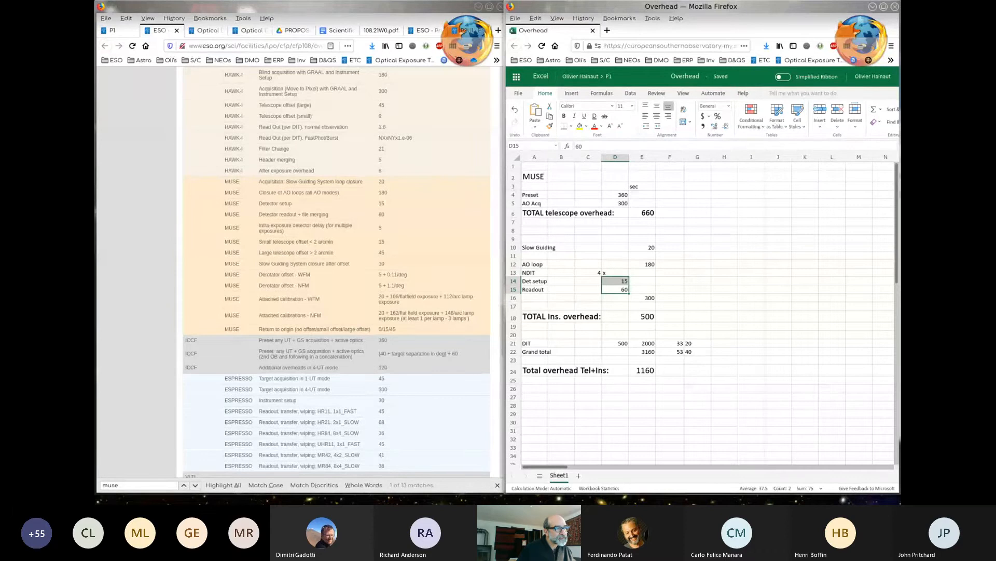
click(642, 316)
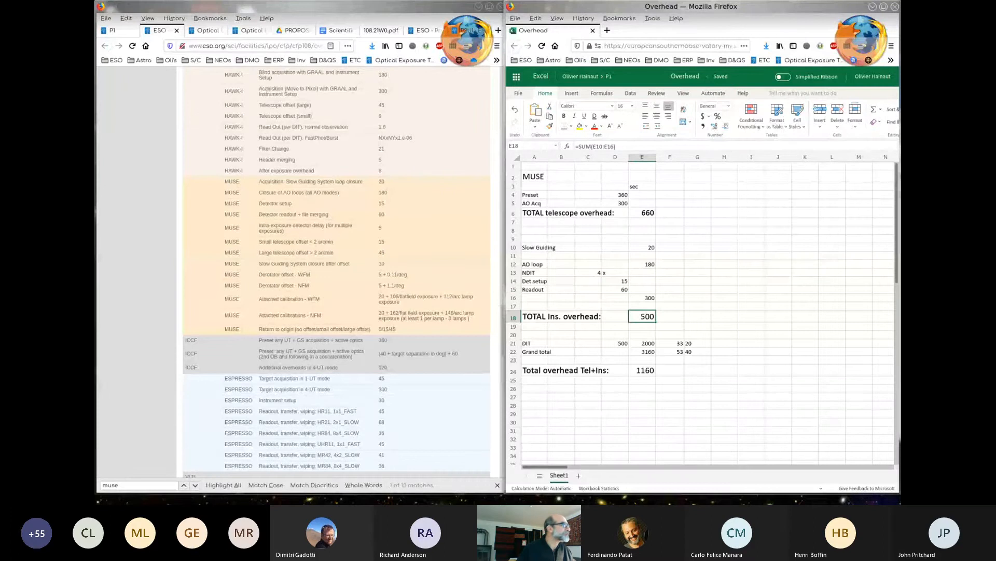
- Switch back to the Phase 1 proposal and set the MUSE observation's NFM-AO telescope overheads to 660 s
click(112, 30)
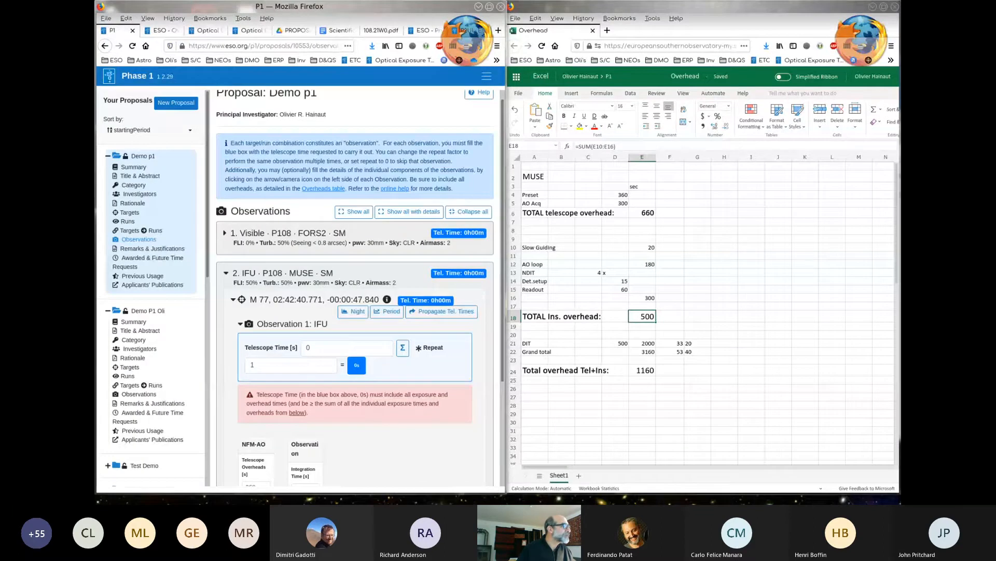
scroll(354, 285, down, 3)
scroll(355, 285, down, 1)
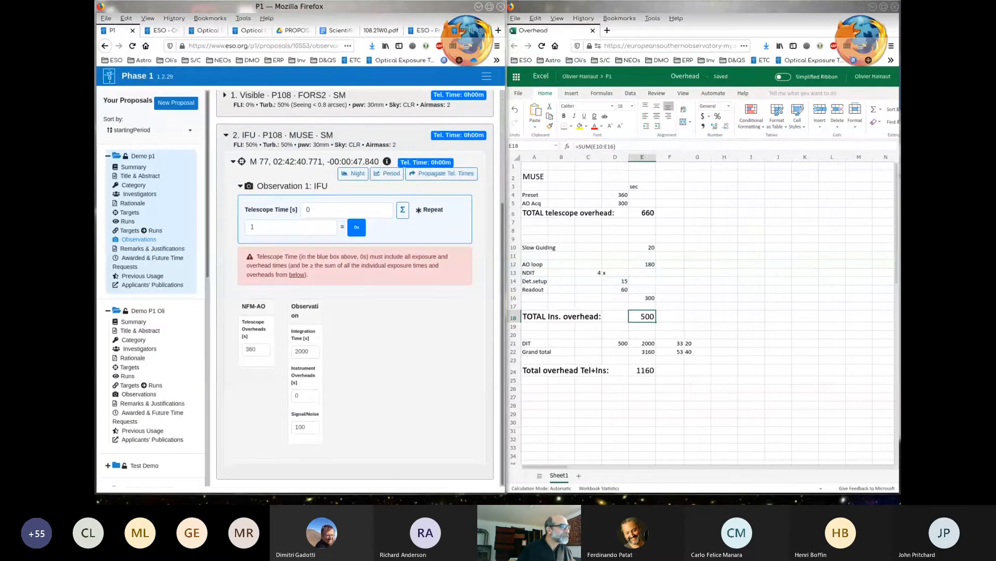
double_click(251, 349)
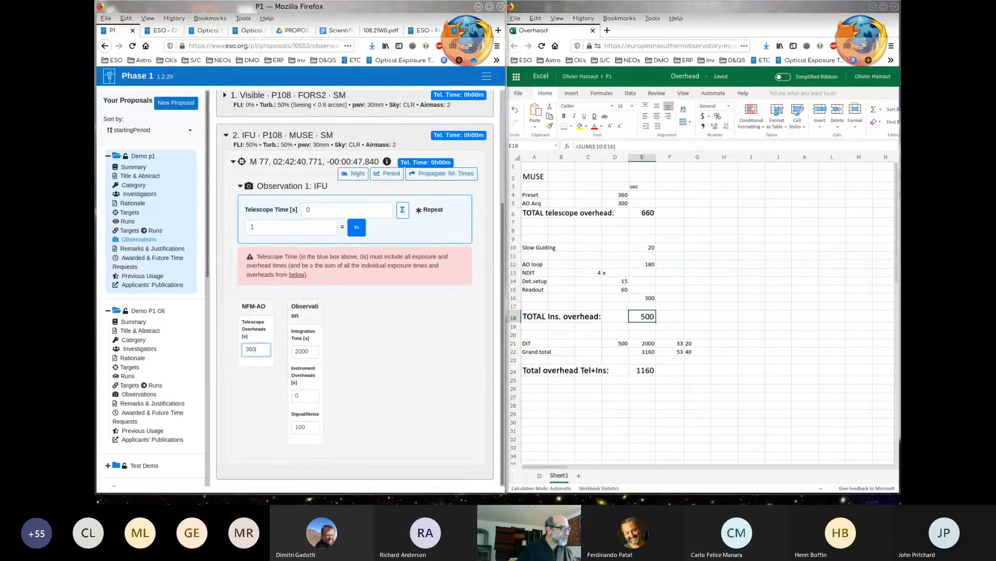
key(BackSpace)
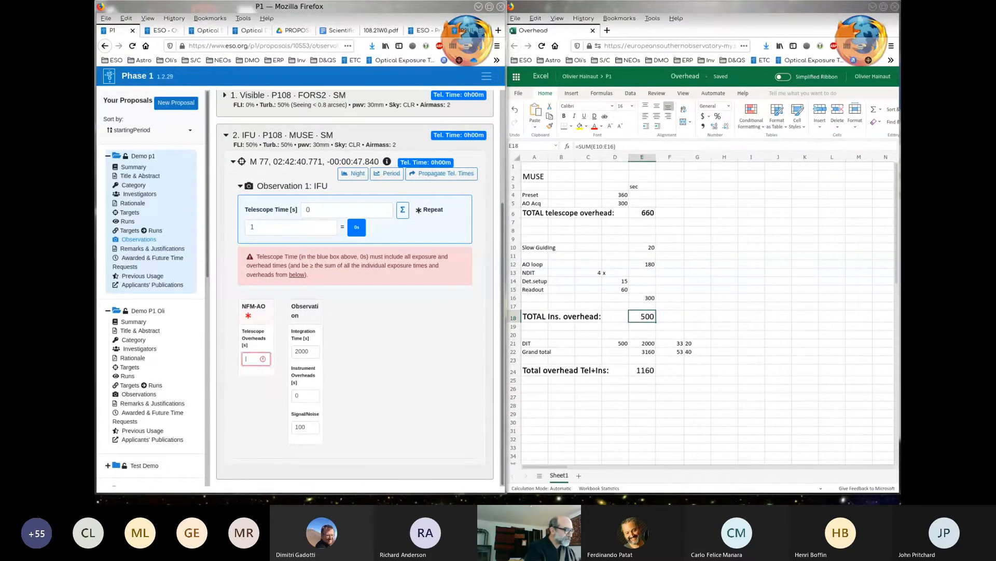
text(660)
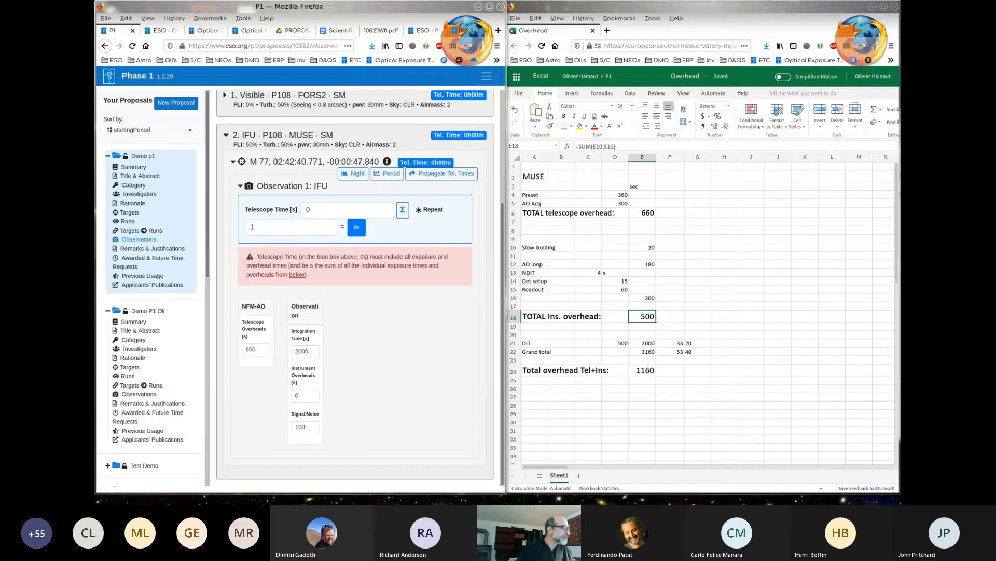
- Set the MUSE observation's instrument overheads to 500 s and sum the integration and overhead times into its telescope time
click(305, 396)
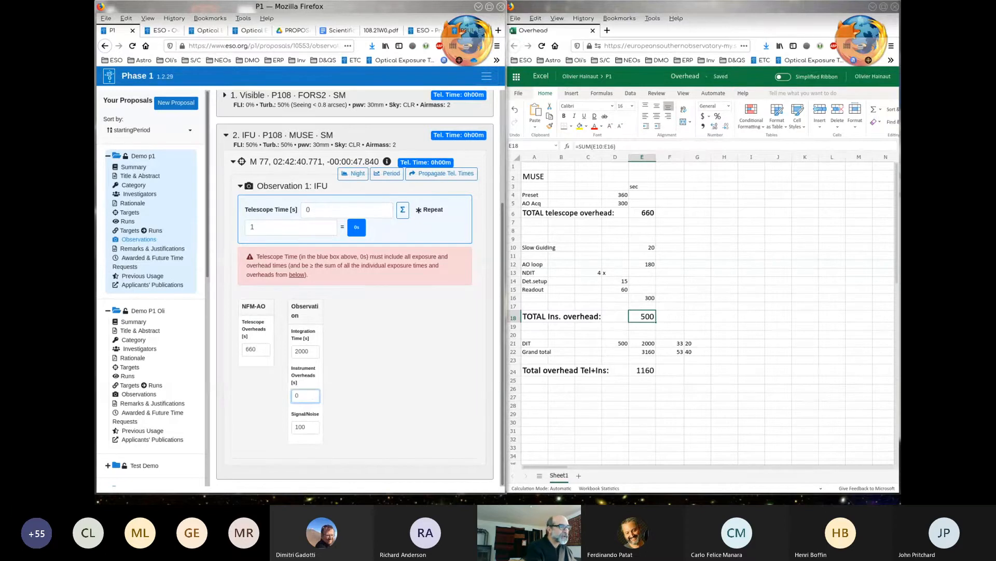
key(BackSpace)
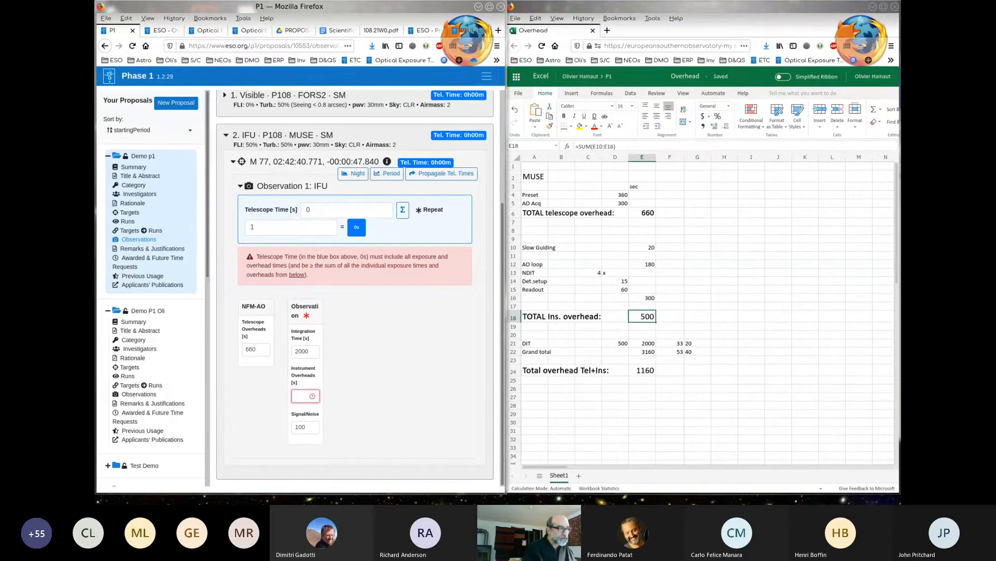
text(500)
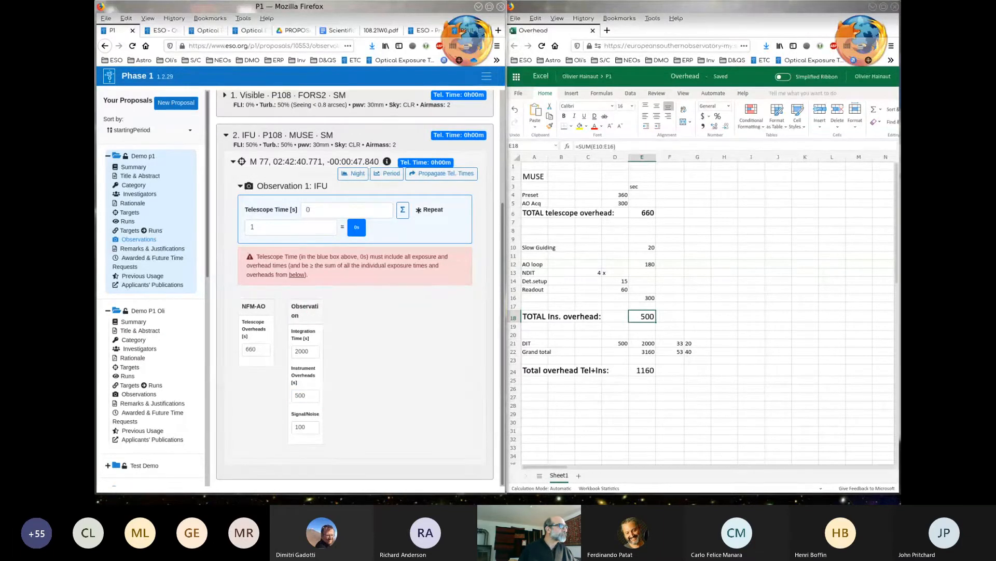
double_click(405, 7)
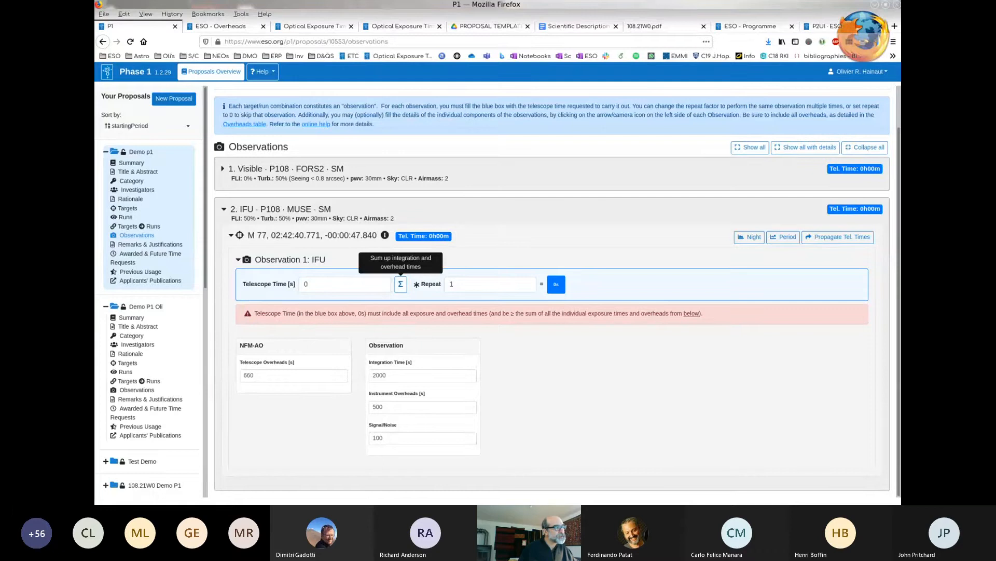
click(401, 284)
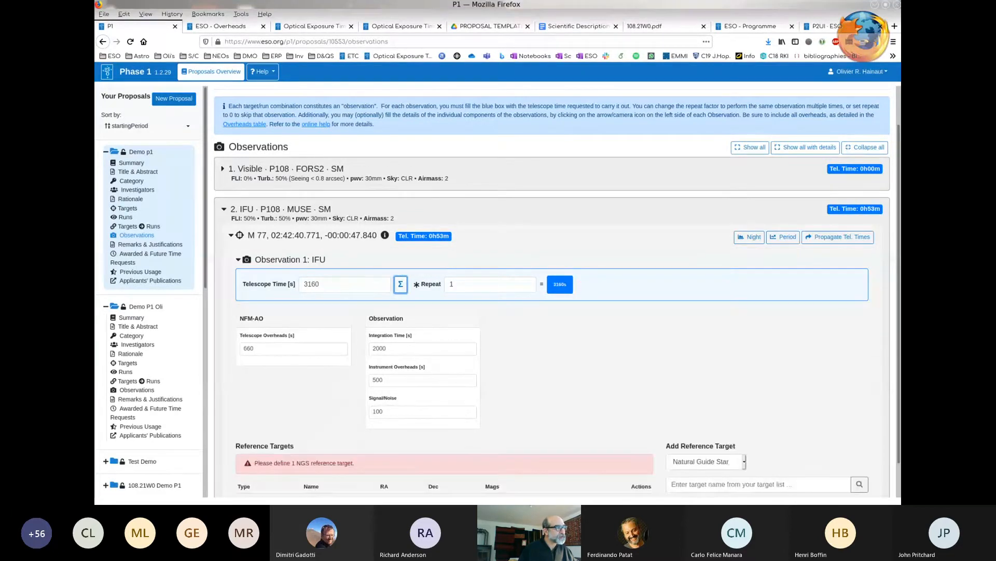
scroll(551, 291, down, 2)
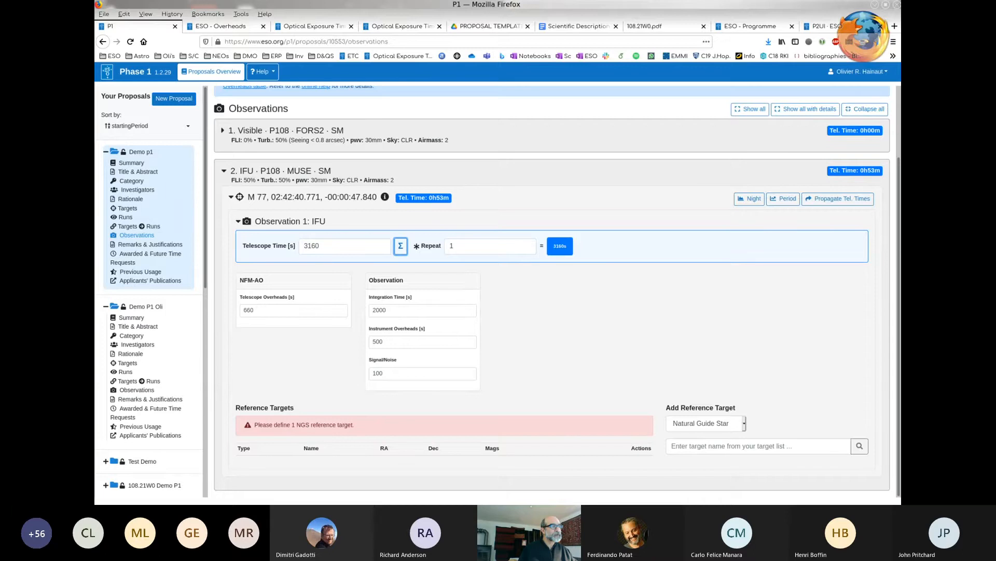
- Open the Phase 2 page, check the MUSE observation block's offset positions and UIT list, and recompute its execution time
click(828, 26)
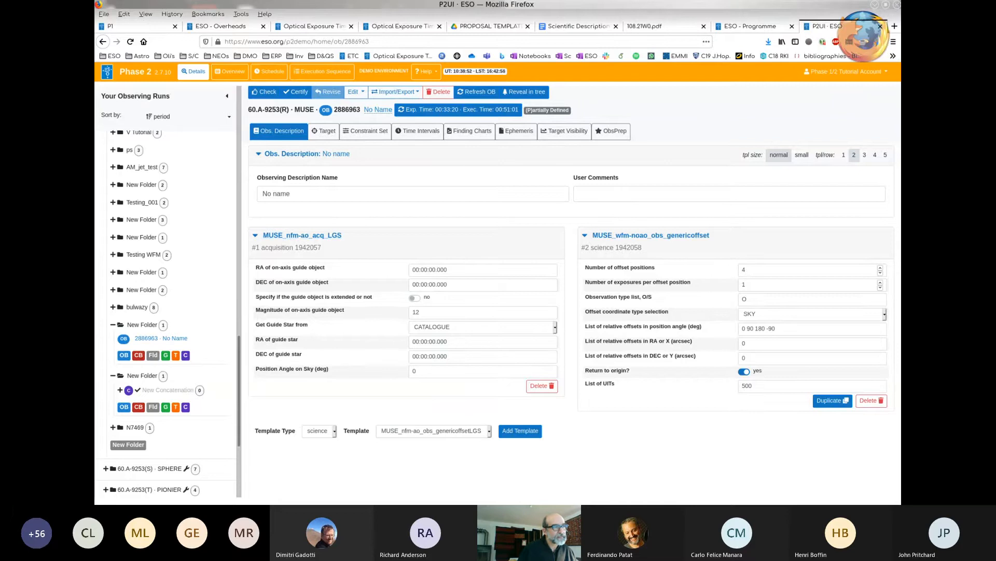
click(748, 270)
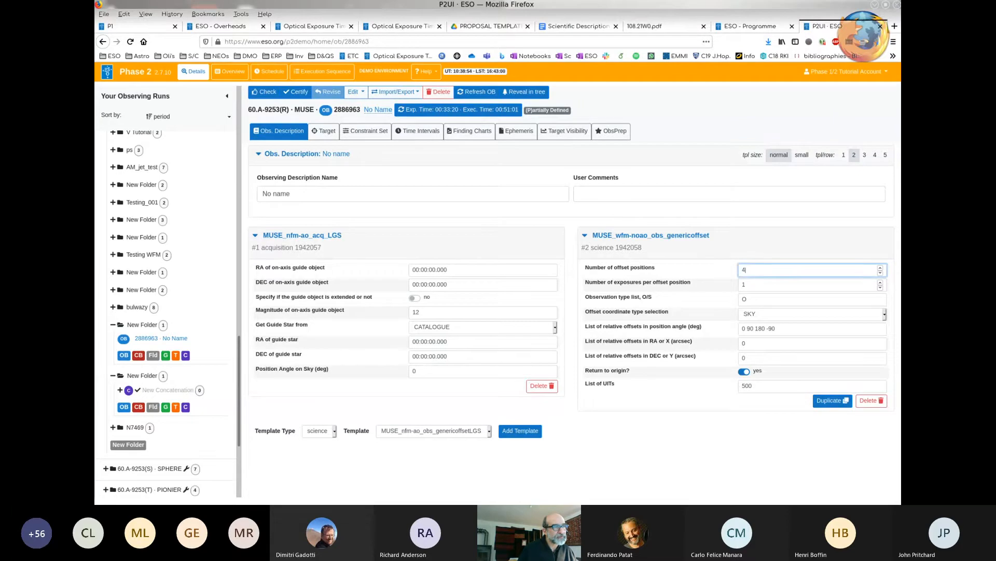
click(752, 386)
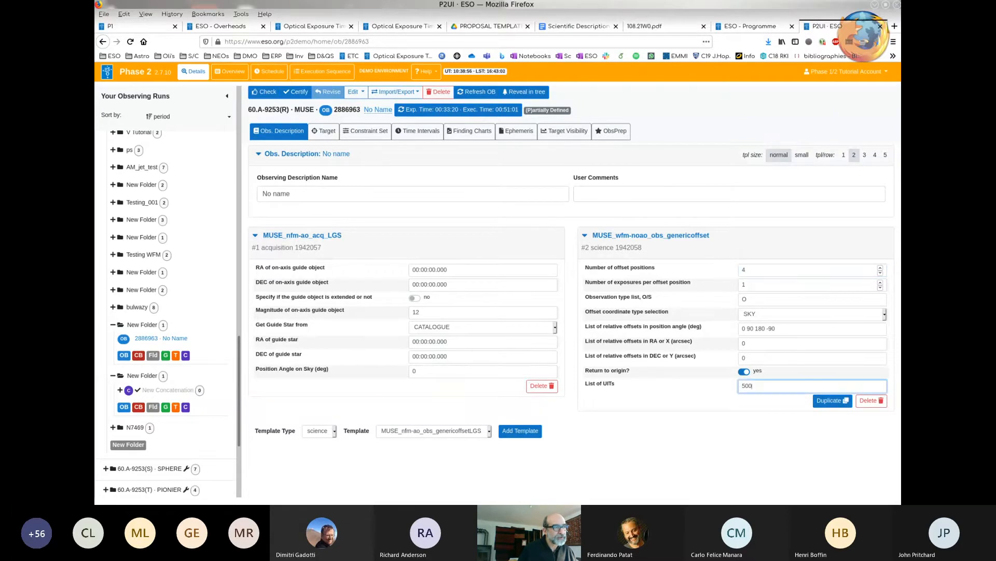
key(Tab)
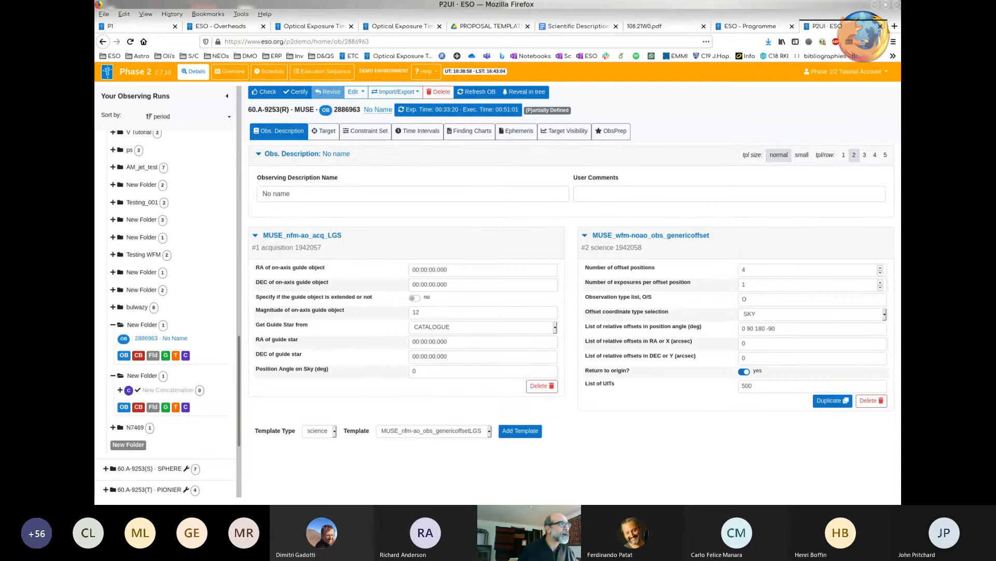
click(458, 109)
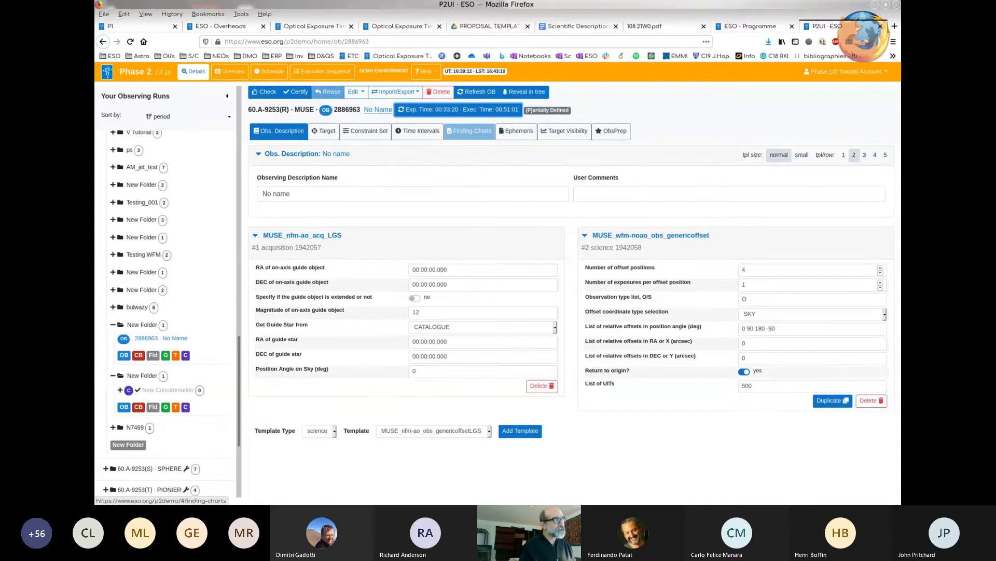
- Reopen the MUSE observation block and compare its exposure and execution times with the DIT and Grand total rows in the Overhead spreadsheet
key(alt+Left)
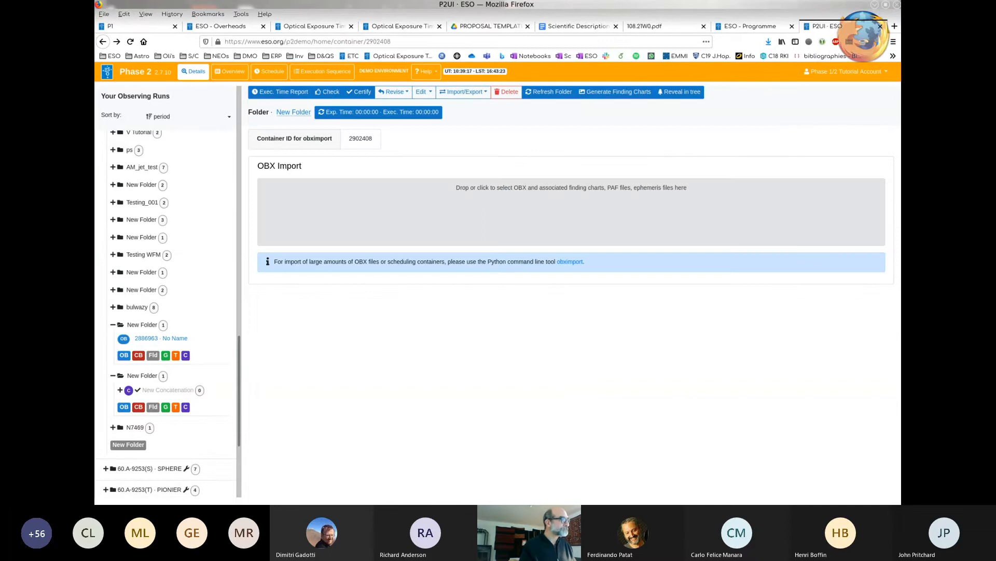
click(160, 338)
key(super+Page_Up)
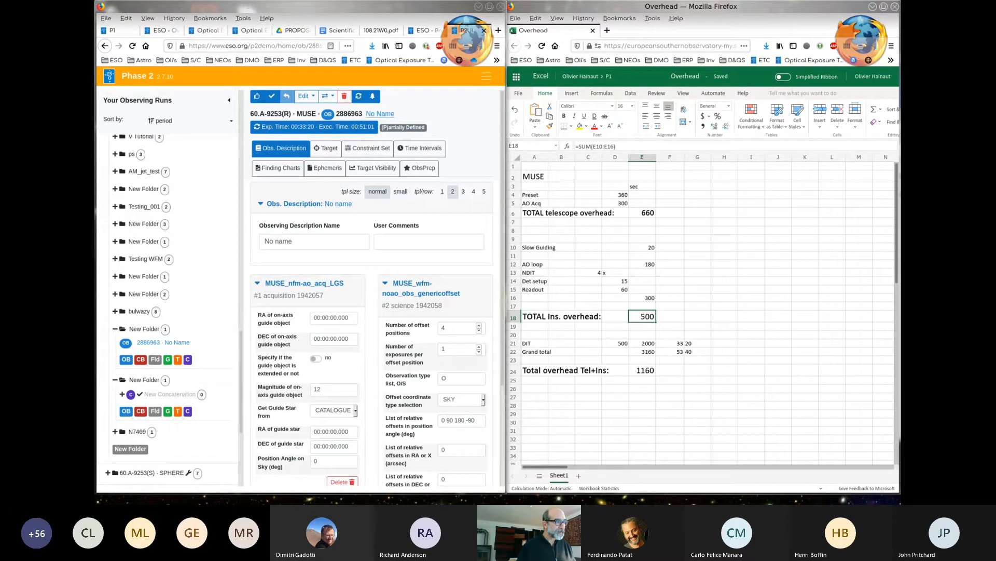
click(670, 343)
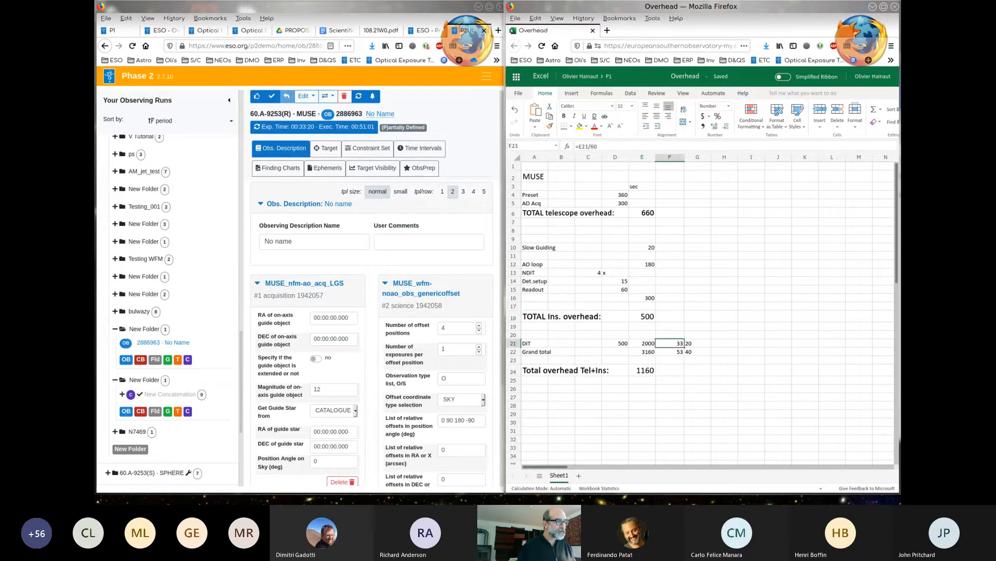
drag(642, 343, 697, 352)
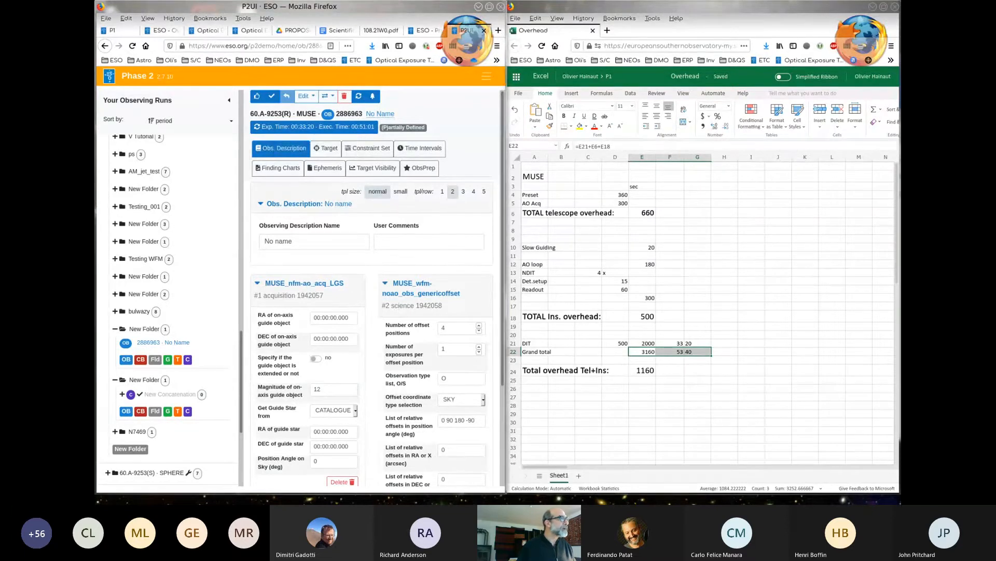
- Return to the Phase 1 proposal and check the telescope overheads value of the MUSE observation
click(489, 6)
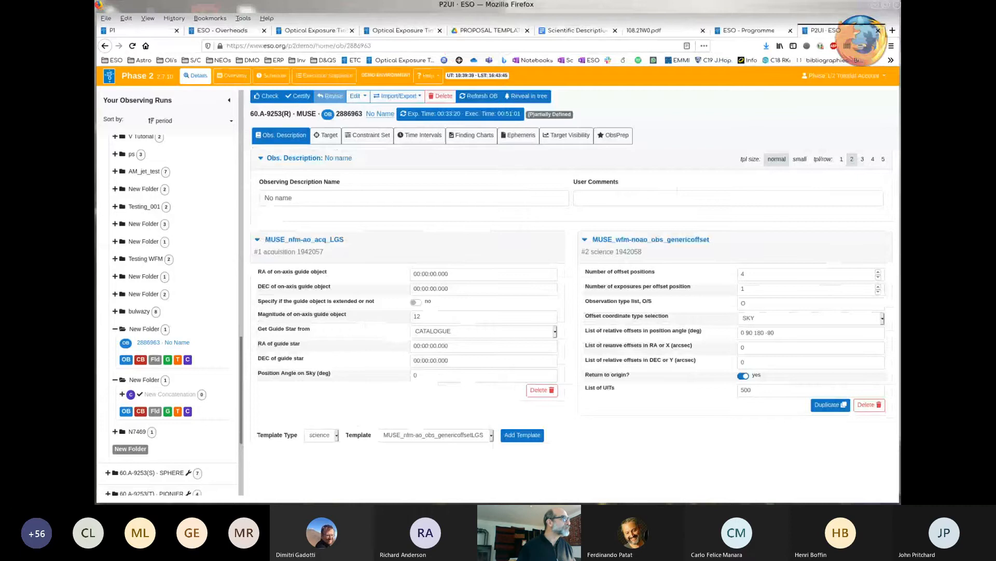
click(124, 29)
click(255, 310)
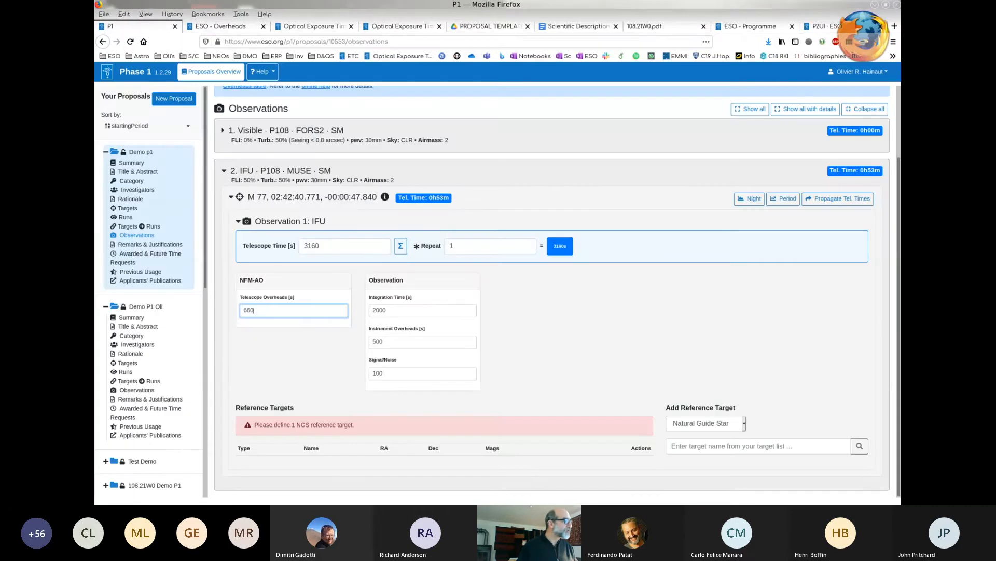
double_click(253, 311)
double_click(253, 310)
click(294, 353)
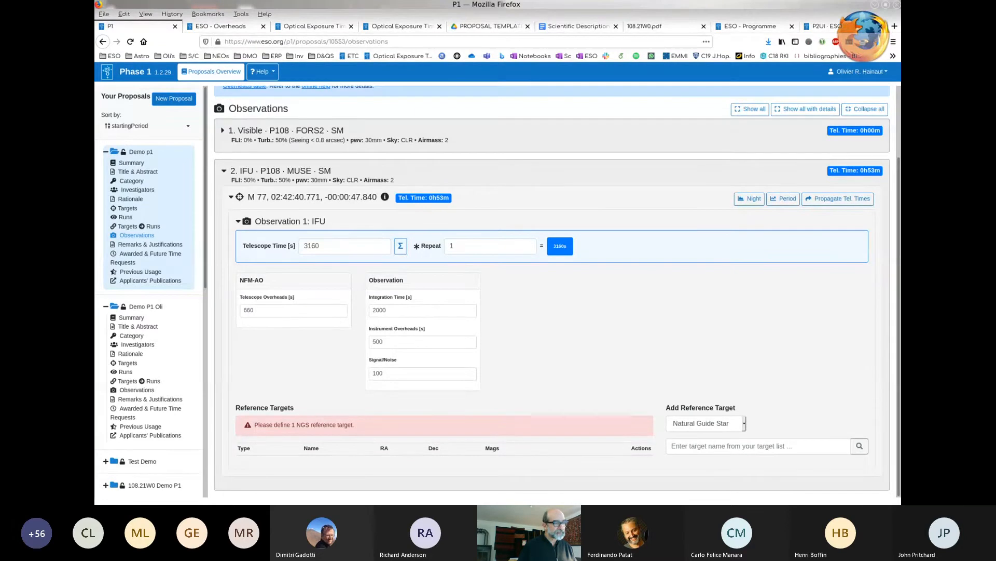
- Add HD1234 as the Natural Guide Star reference target of the M 77 MUSE observation, and open the Demo p1 target list
click(758, 446)
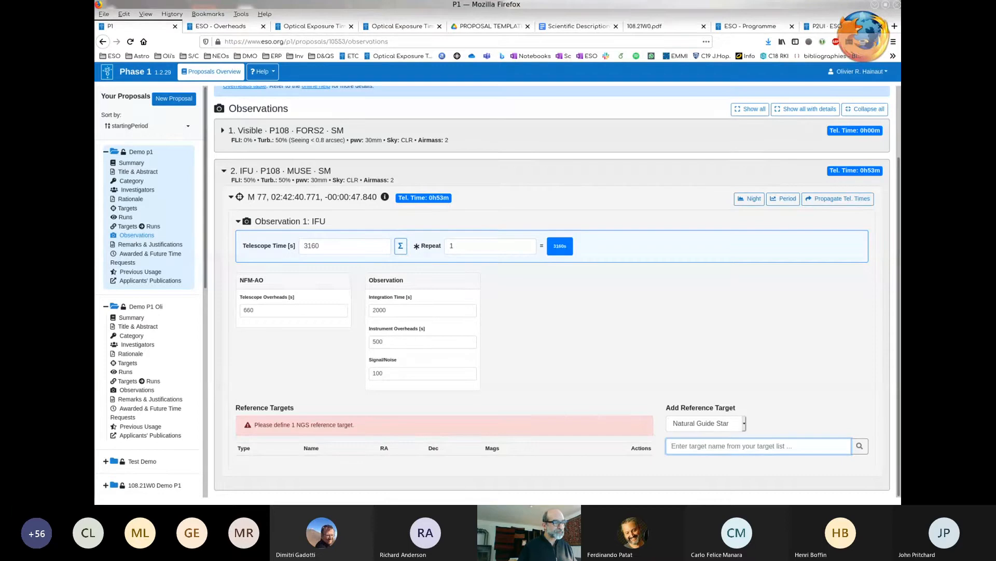
text(HD)
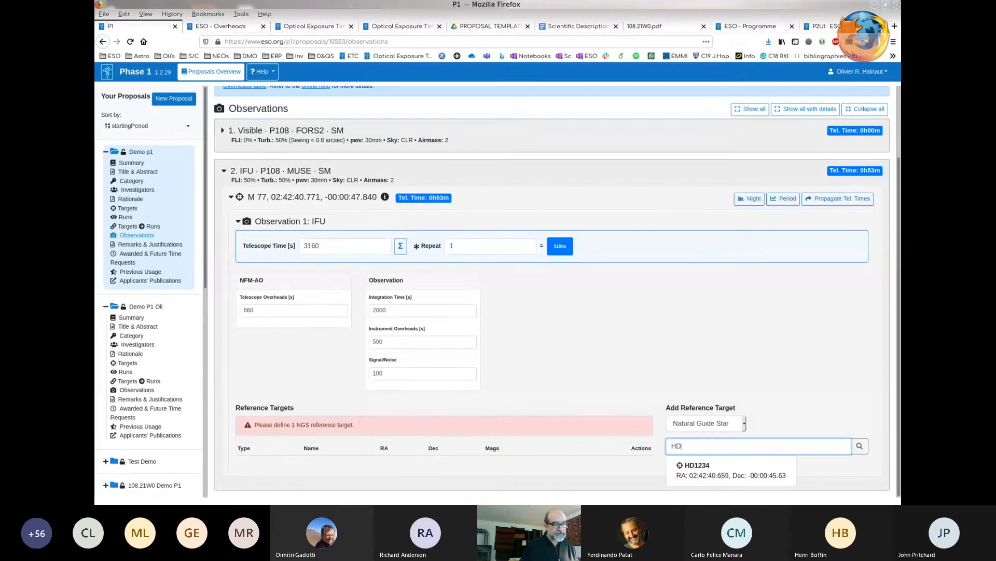
key(Down)
key(Return)
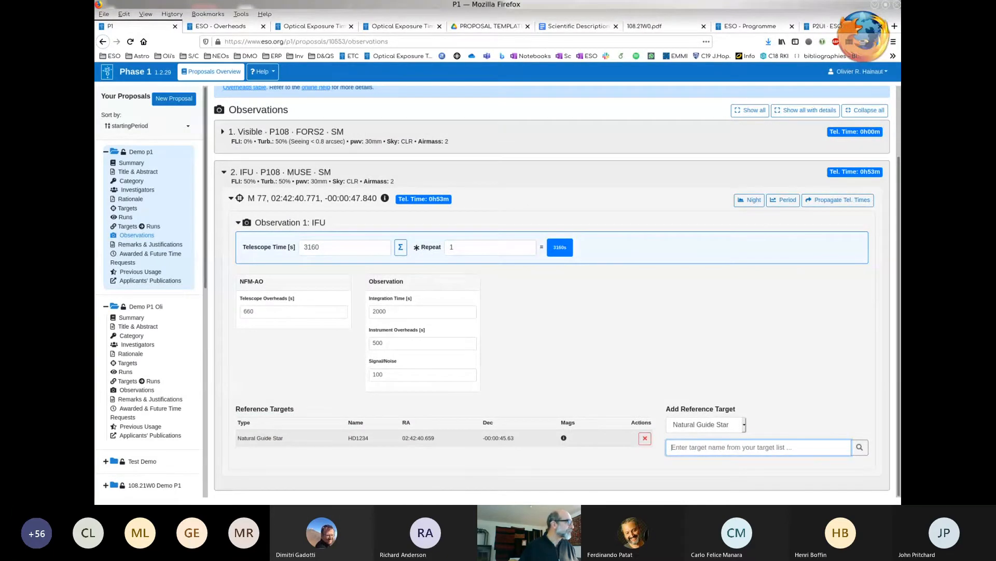
click(127, 208)
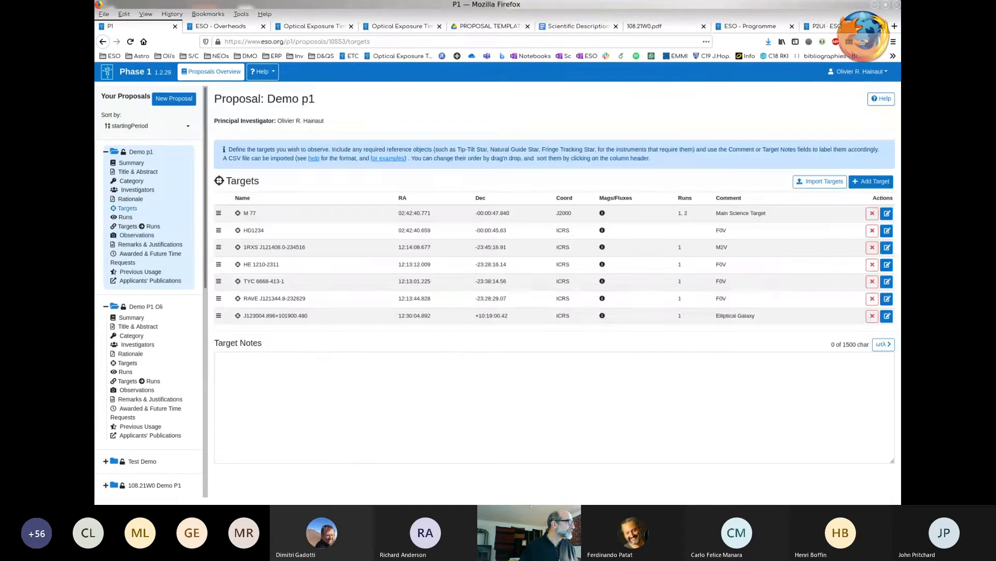
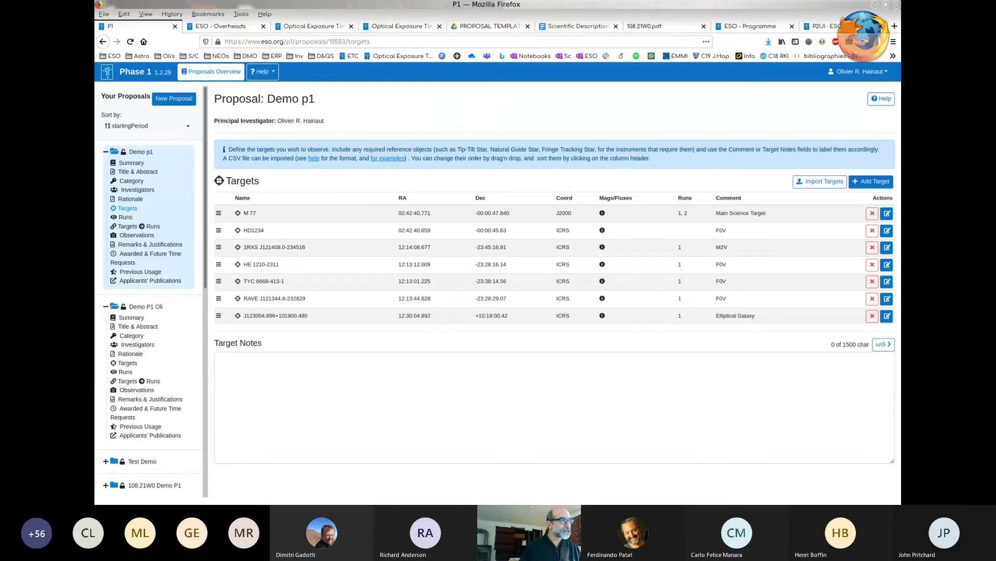
- Open the Demo p1 observations and check the reference target assigned to M 77 in the MUSE run
drag(688, 232, 691, 230)
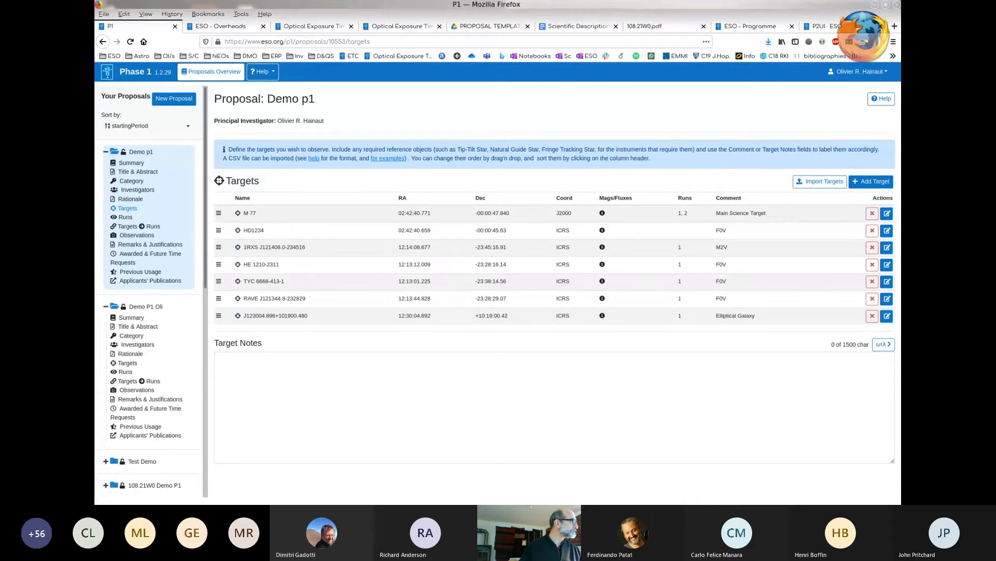
click(137, 235)
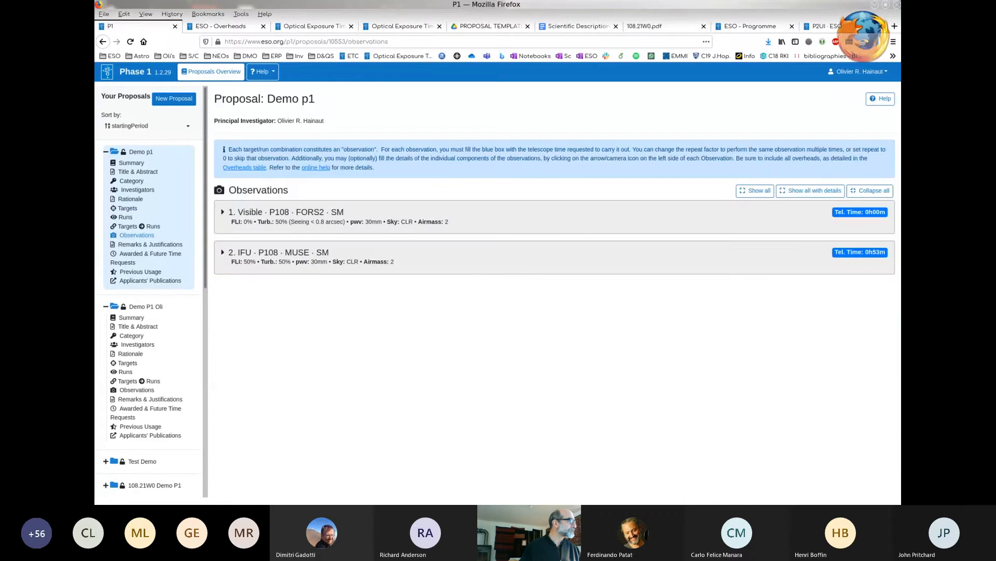
click(224, 252)
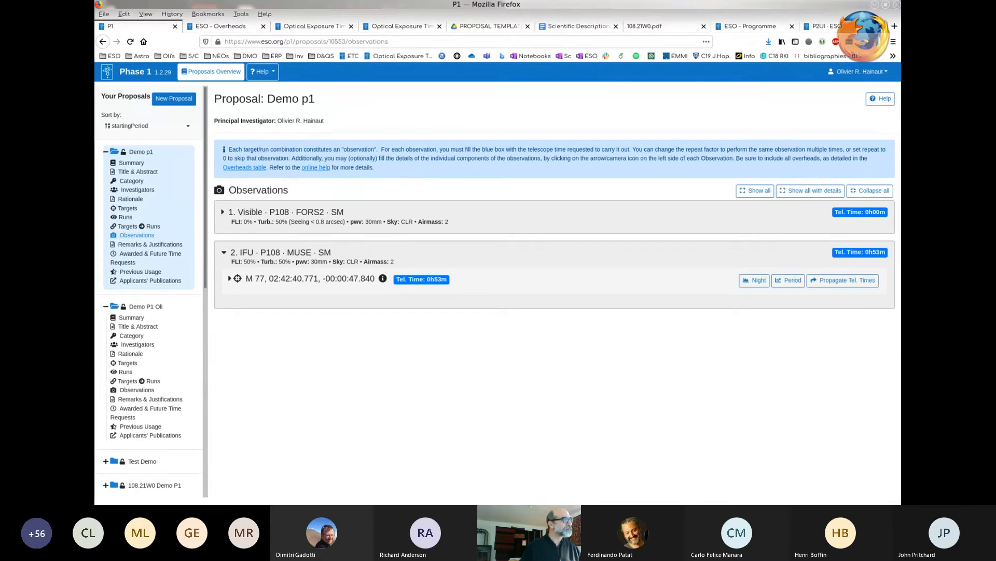
click(230, 279)
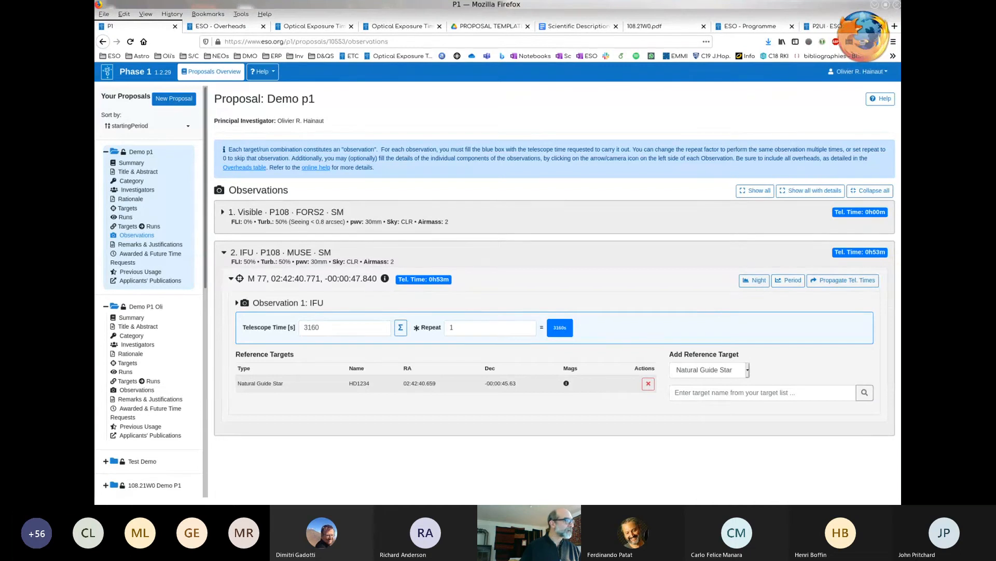
click(223, 252)
- In the M 77 FORS2 imaging observation, set the b_HIGH+113 exposure to 300 s integration, 50 s instrument overheads and signal/noise 10
click(223, 212)
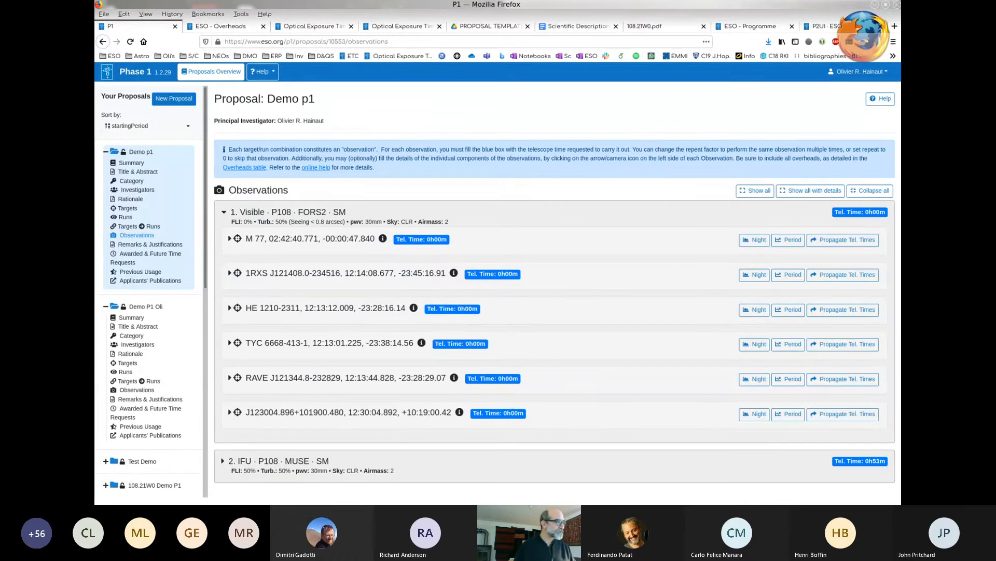
click(229, 239)
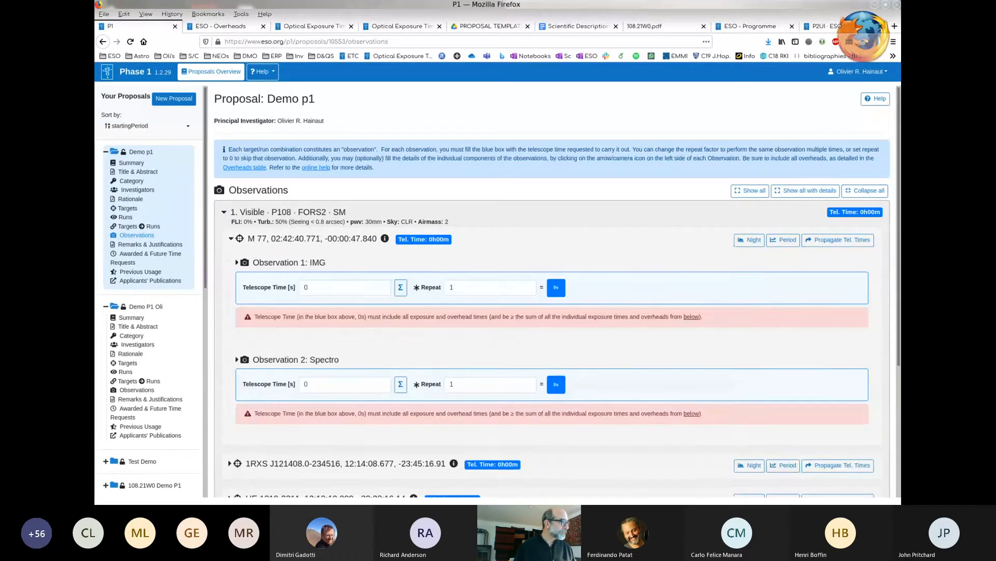
scroll(552, 292, down, 2)
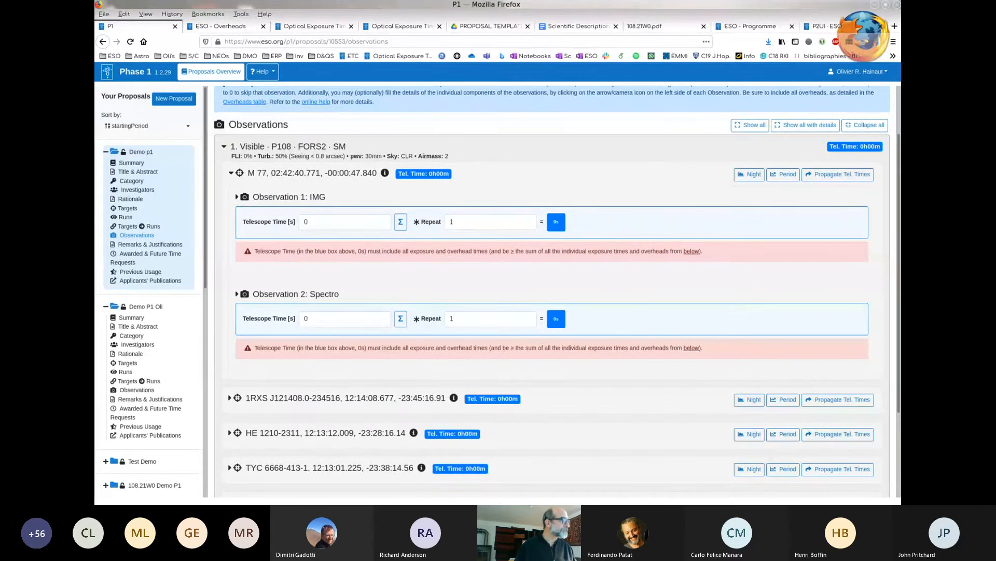
click(238, 197)
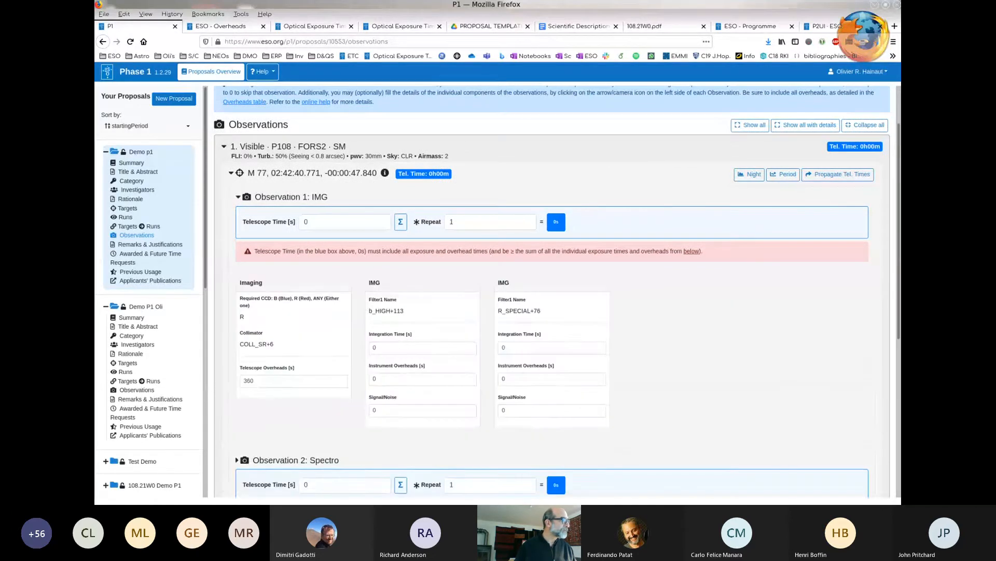
scroll(551, 306, down, 2)
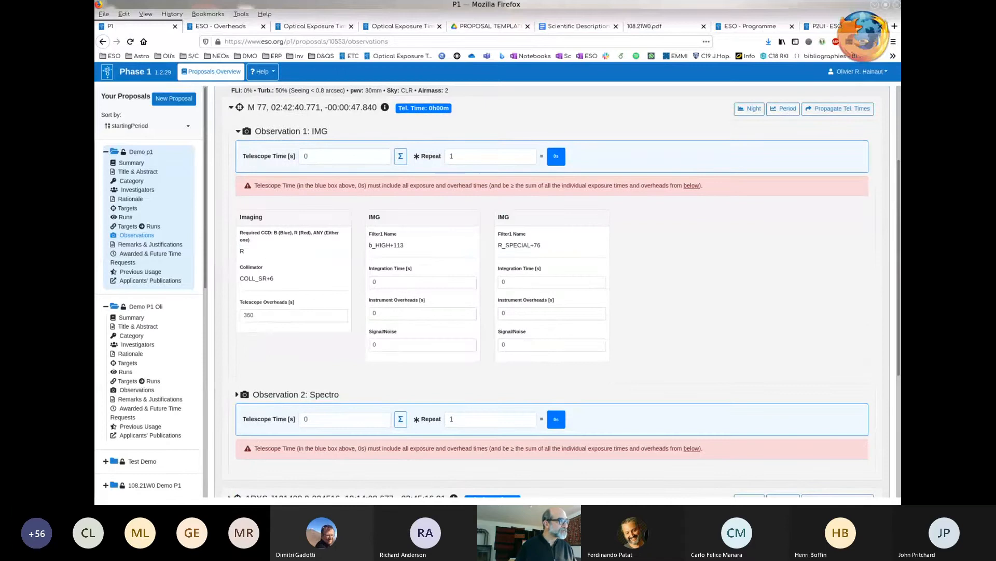
click(423, 282)
key(BackSpace)
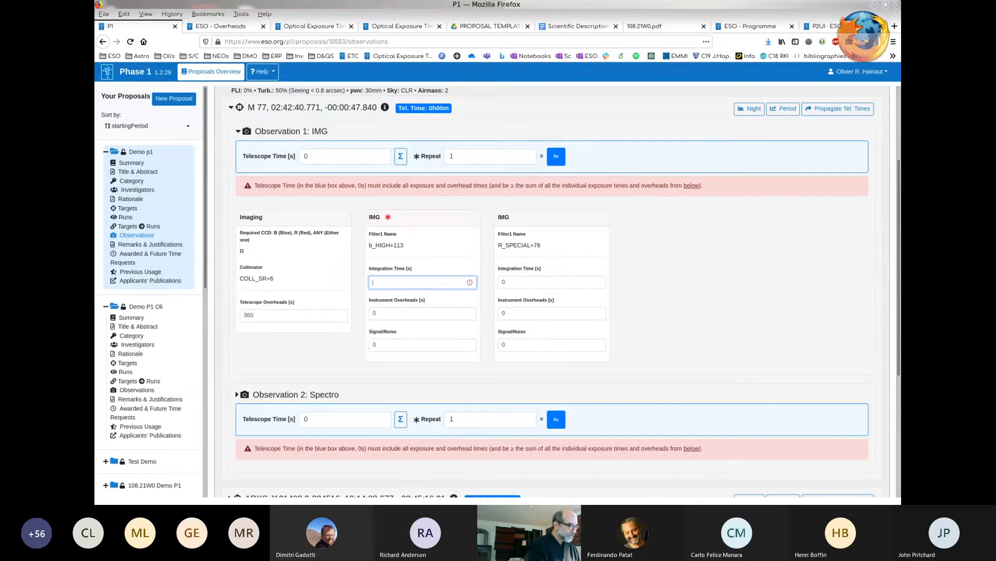
text(300)
key(Tab)
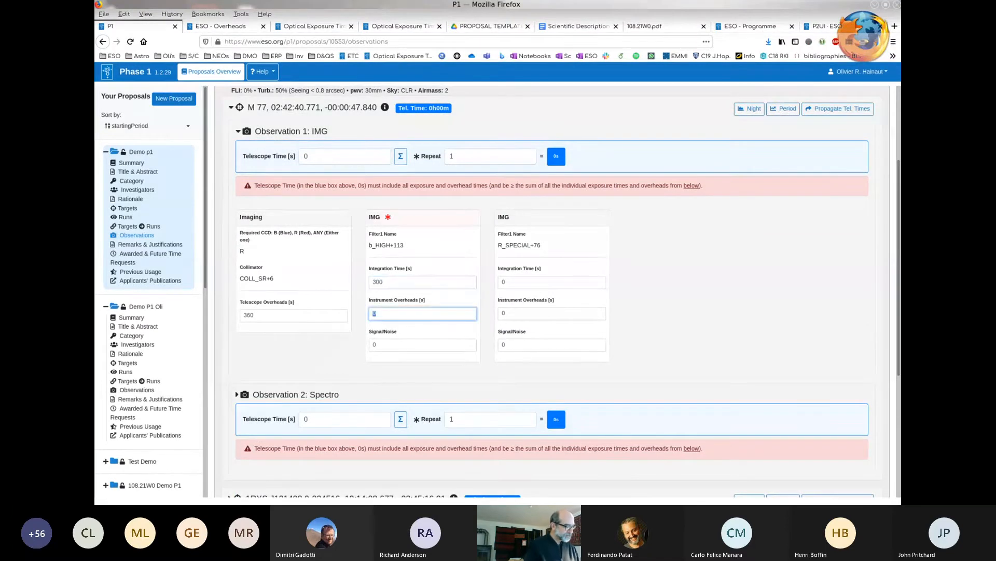
text(50)
key(Tab)
text(10)
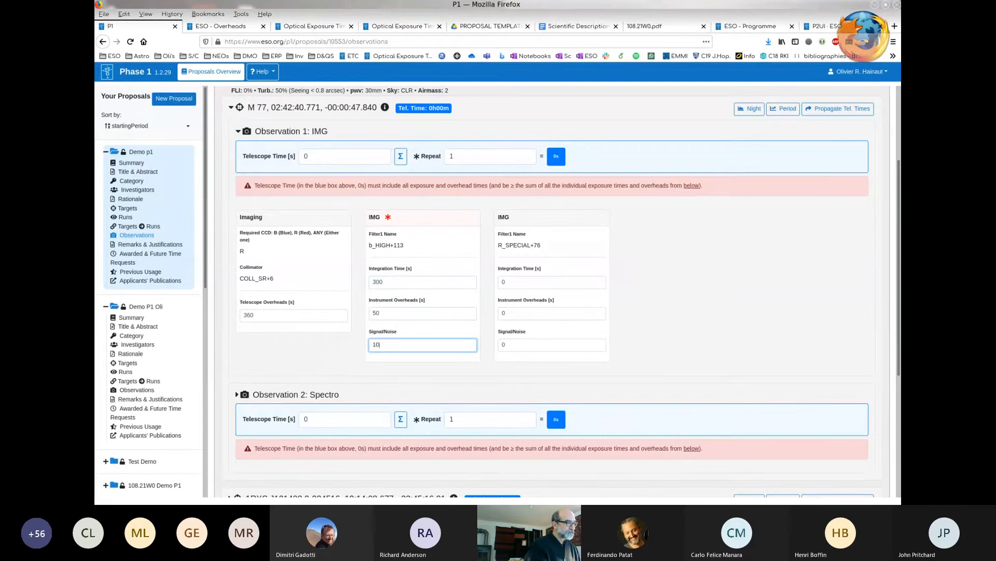
- Set the R_SPECIAL+76 exposure of the M 77 imaging observation to 300 s integration, 50 s instrument overheads and signal/noise 10
key(Tab)
text(300)
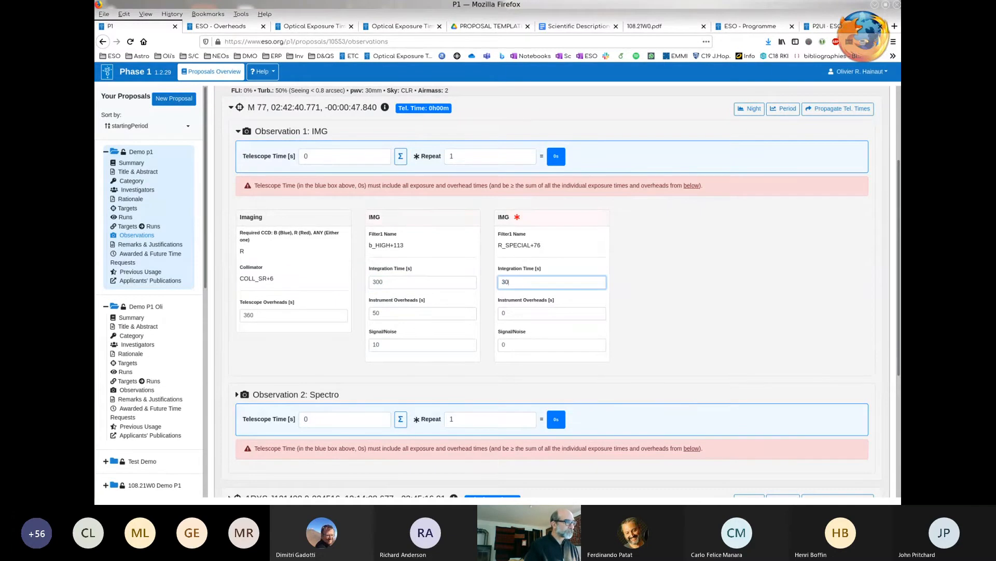
key(Tab)
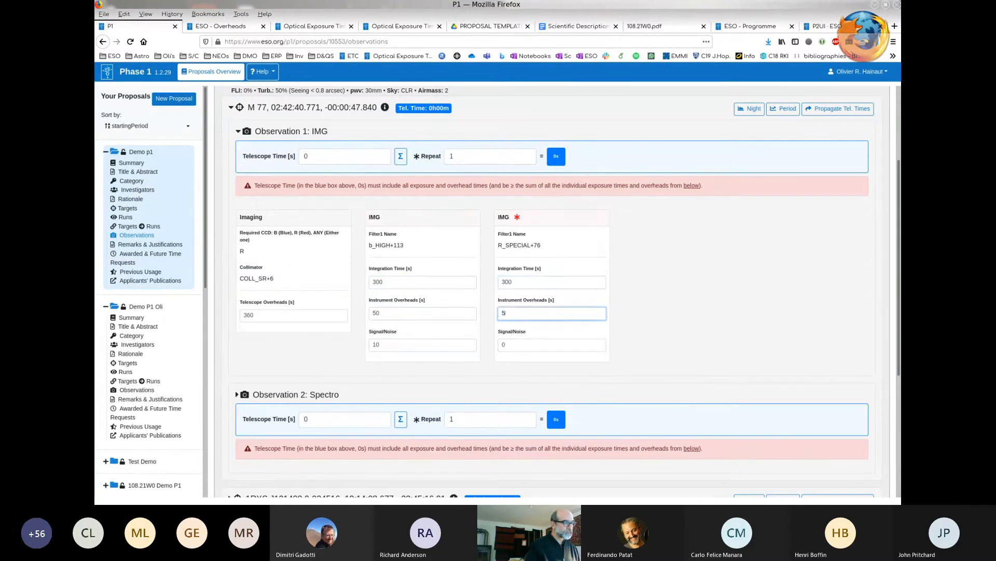
text(50)
key(Tab)
text(10)
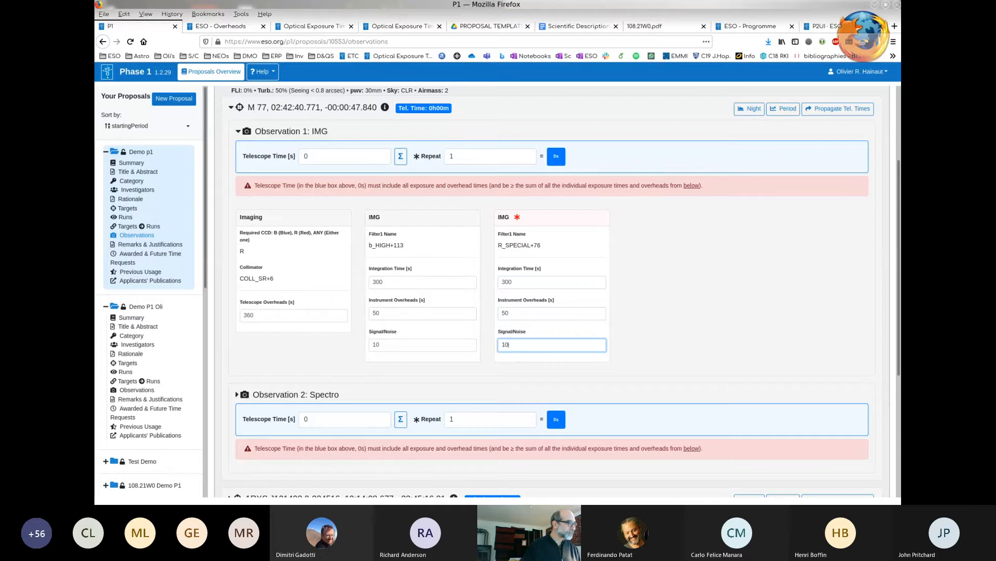
- Set the M 77 imaging telescope overheads to 420 s and sum the integration and overhead times into its telescope time
click(293, 315)
double_click(294, 315)
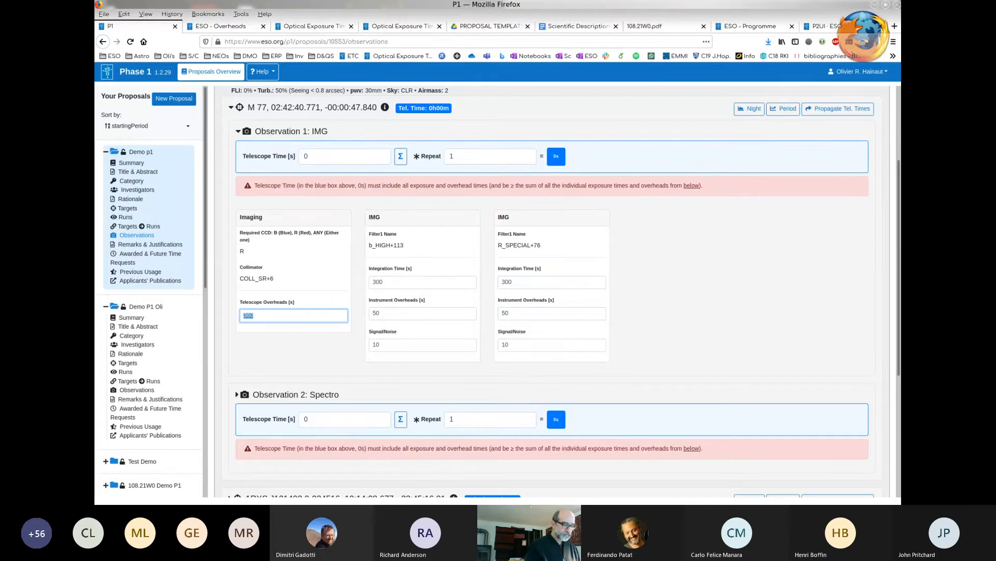
text(420)
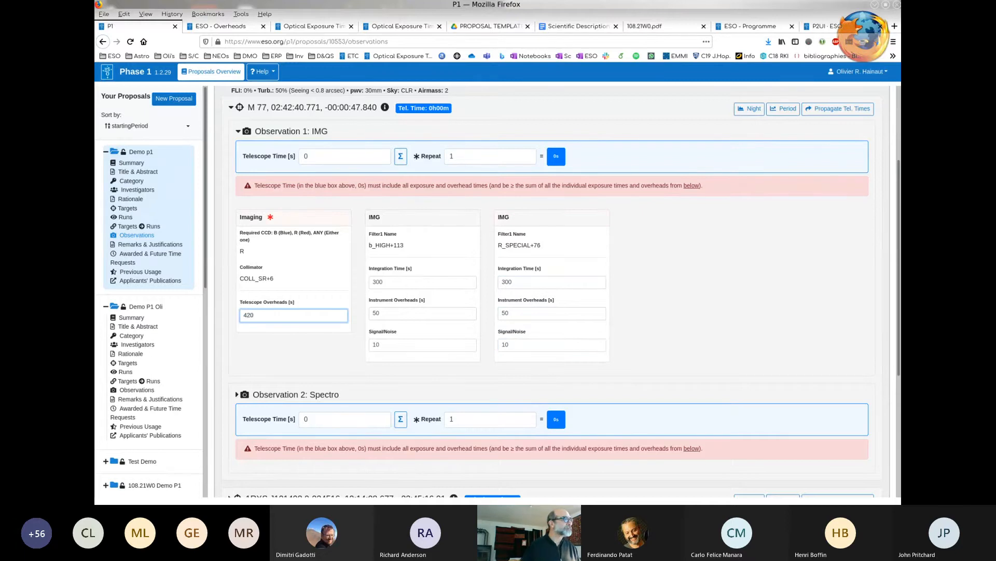
click(401, 156)
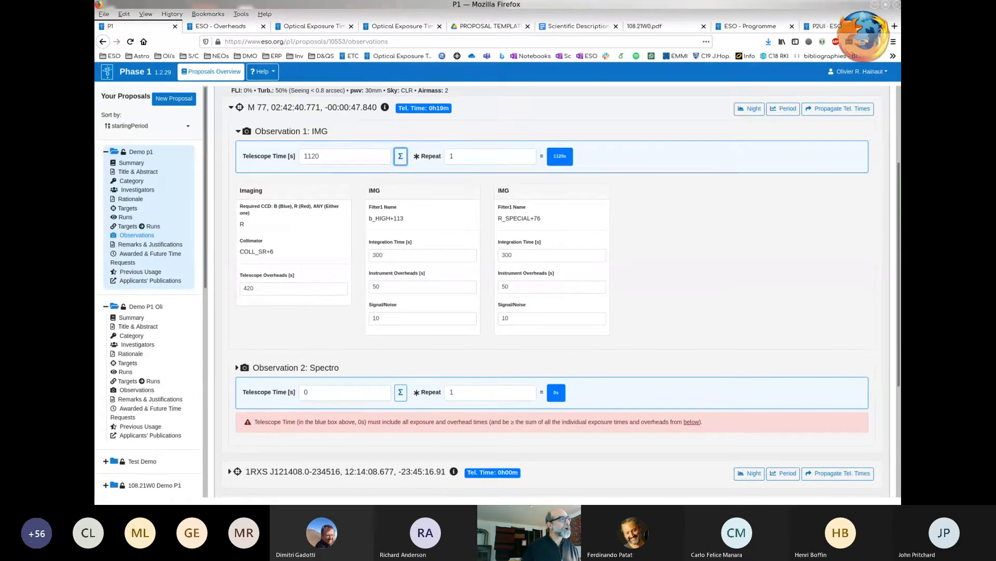
- Set the repeat factor of the M 77 FORS2 imaging observation to 3
click(452, 156)
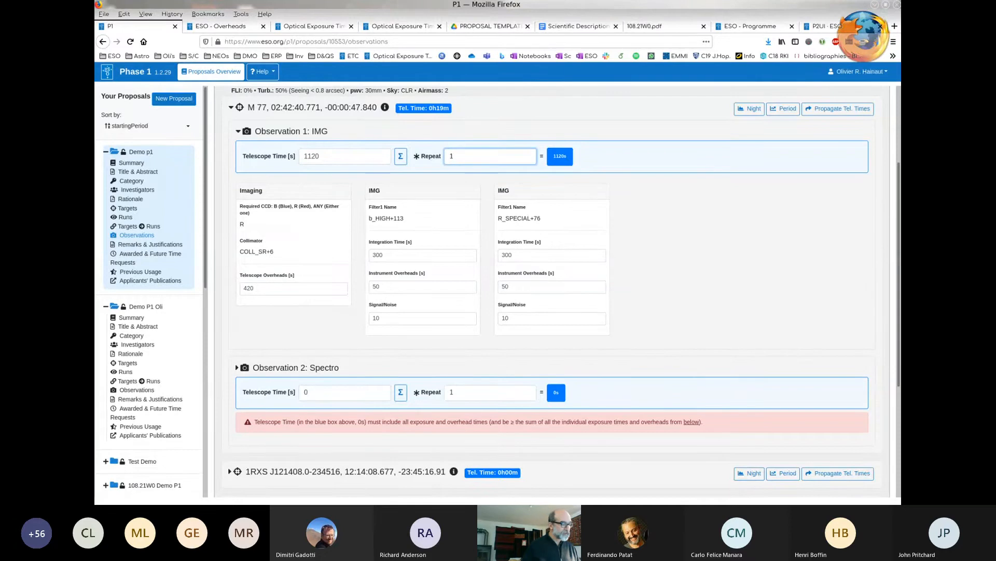
key(BackSpace)
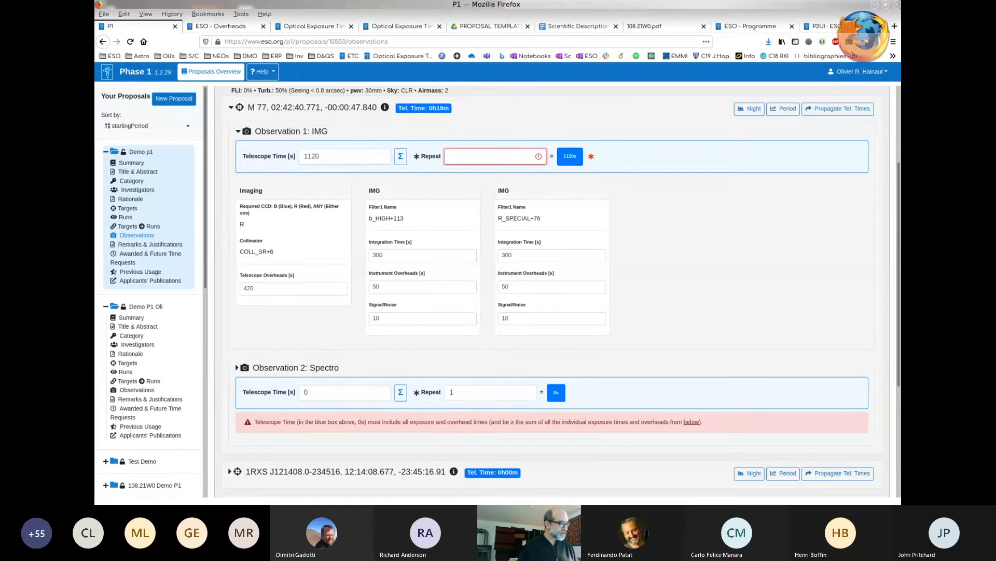
text(3)
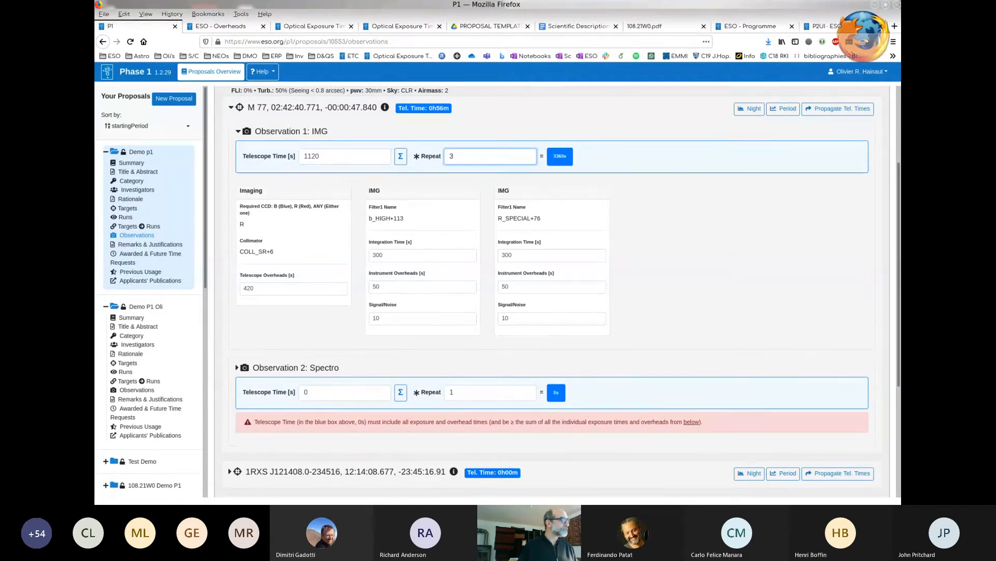
- Expand the M 77 FORS2 Spectro observation and set its telescope overheads to 500 s
scroll(564, 288, down, 1)
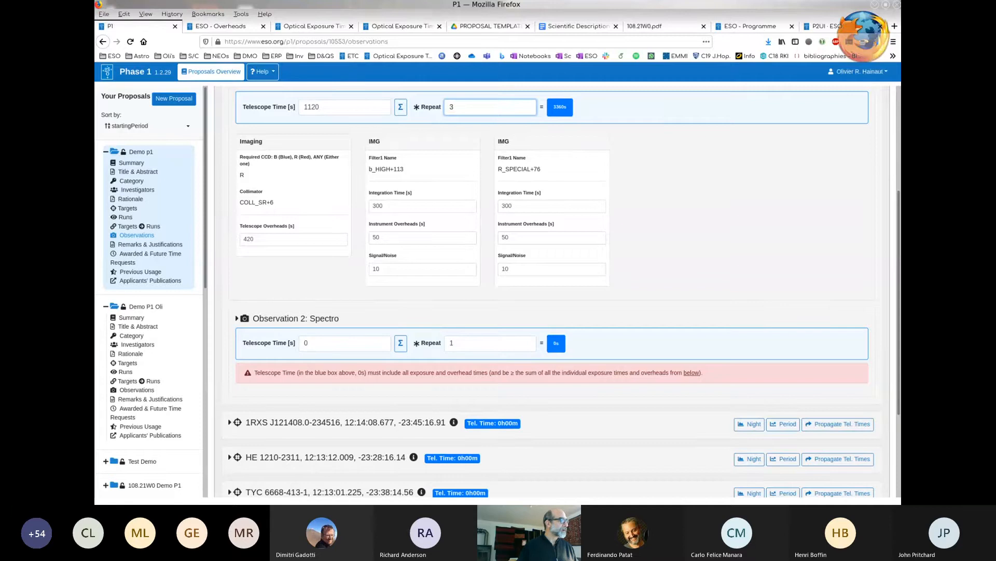
click(237, 318)
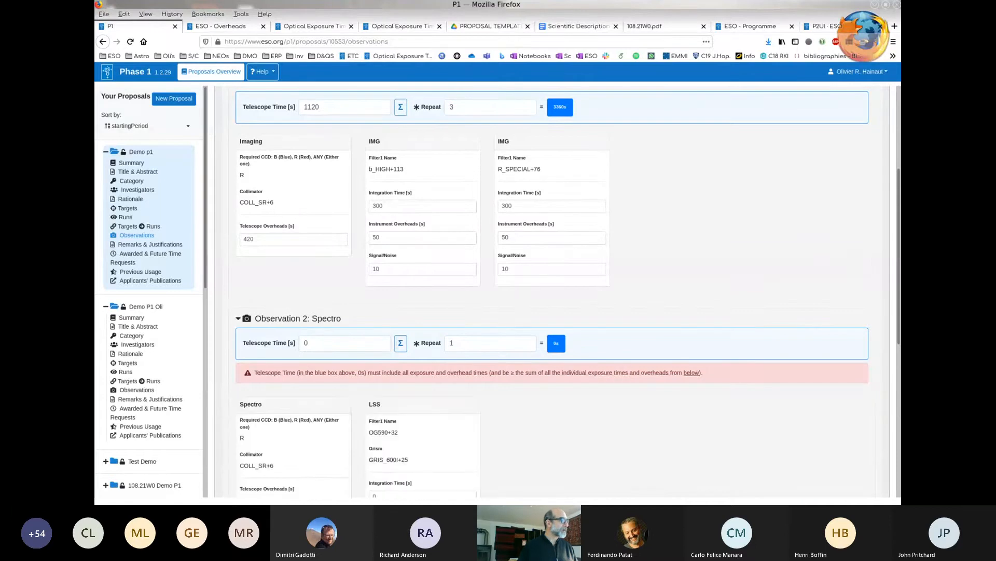
scroll(238, 318, down, 2)
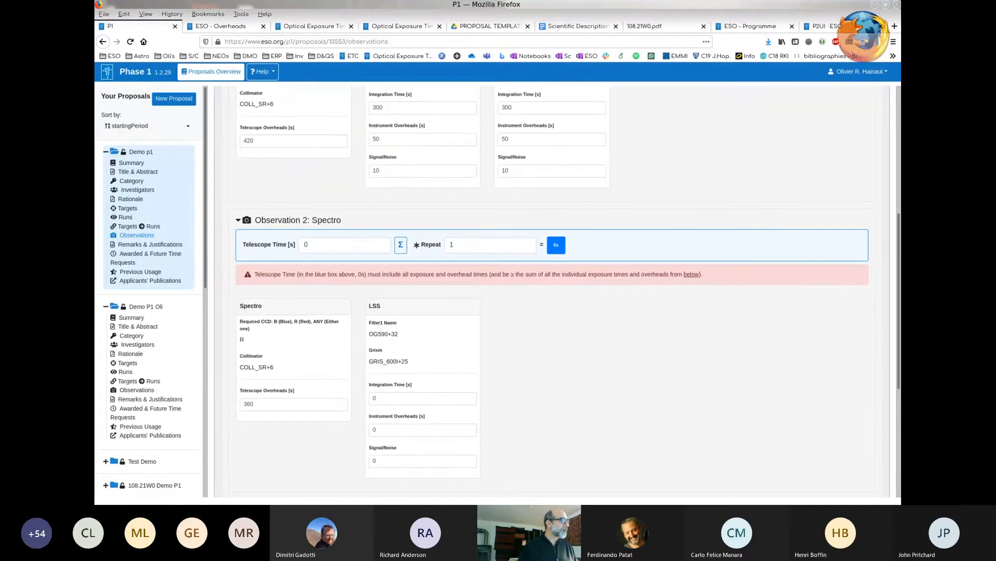
click(337, 245)
click(270, 403)
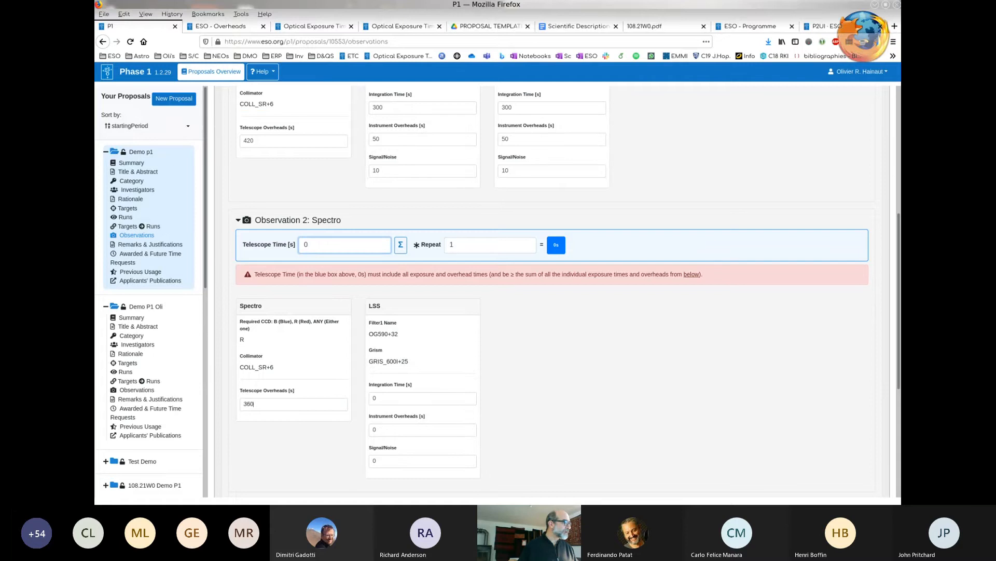
key(BackSpace)
key(BackSpace)
key(BackSpace)
text(500)
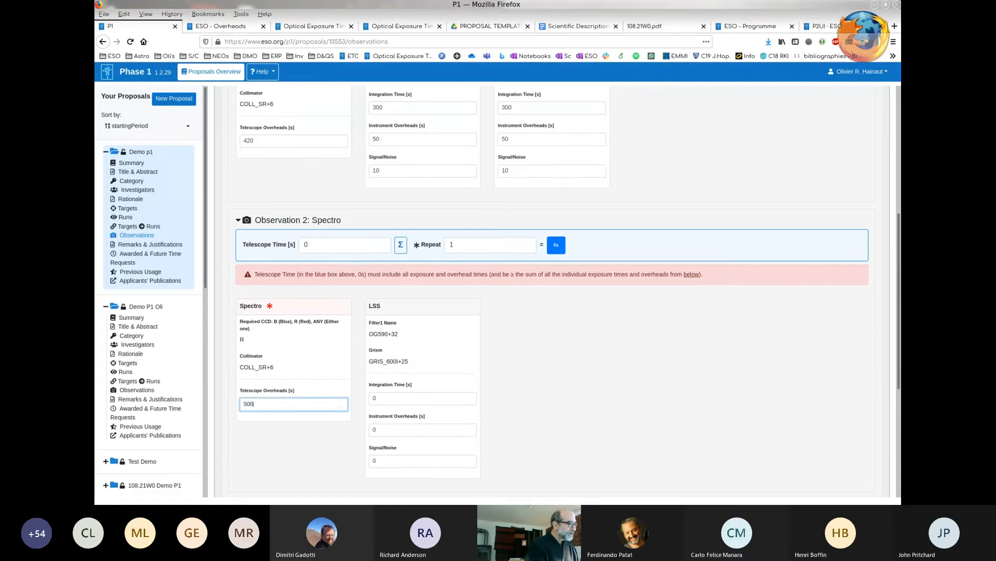
- Set the LSS exposure to 1200 s integration, 60 s instrument overheads and signal/noise 20, and sum up the Spectro observation's telescope time
key(Tab)
text(12)
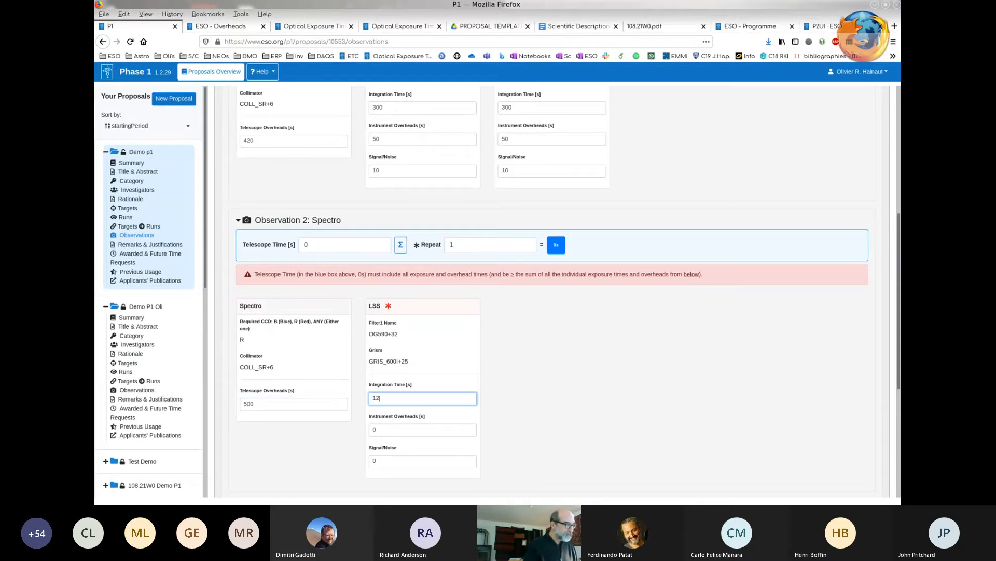
text(00)
key(Tab)
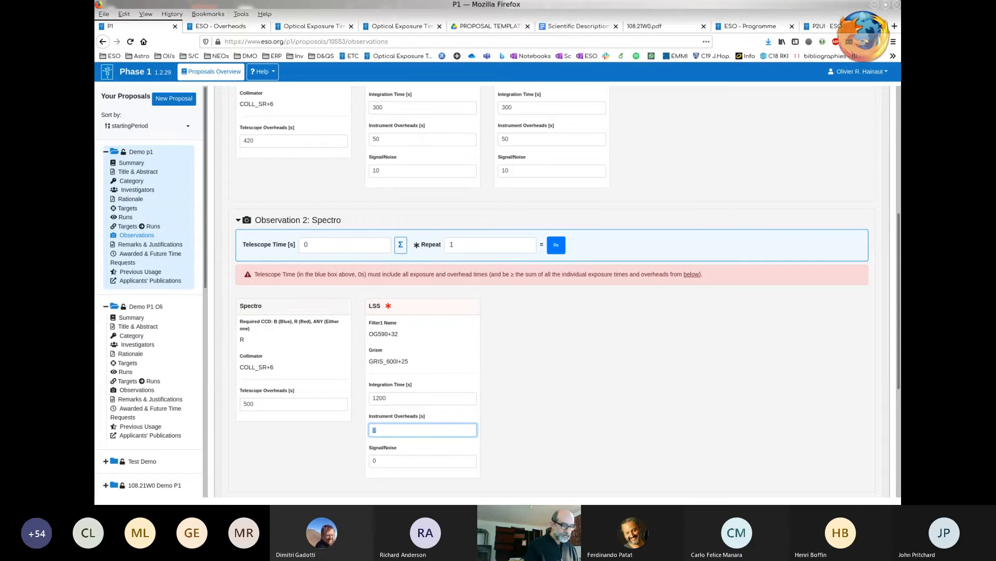
text(0060)
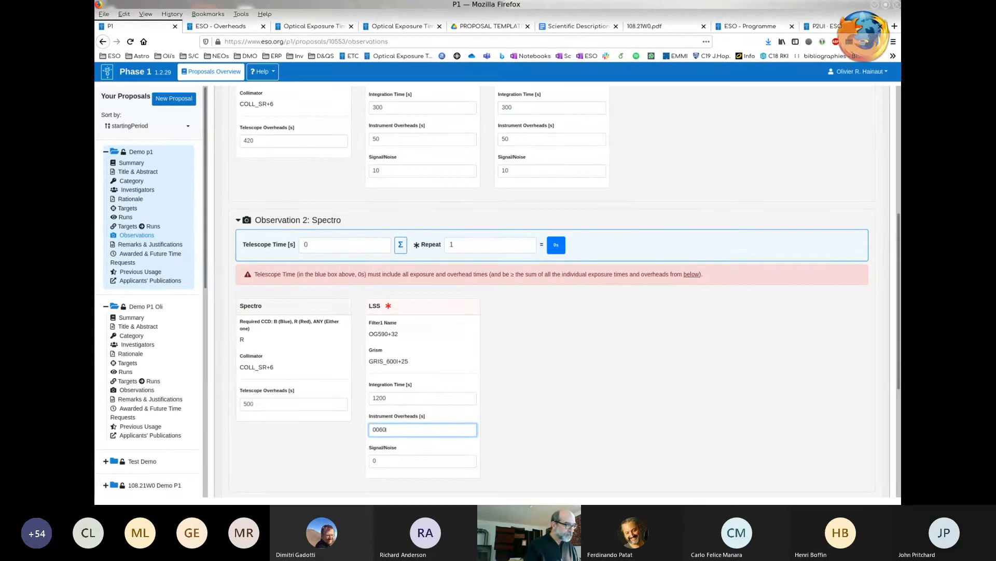
key(Tab)
text(20)
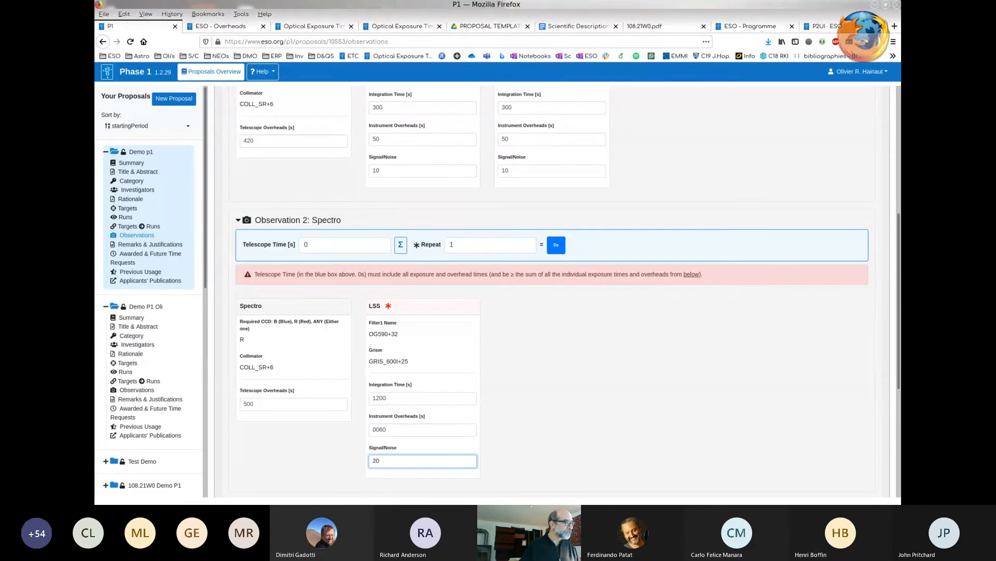
click(401, 244)
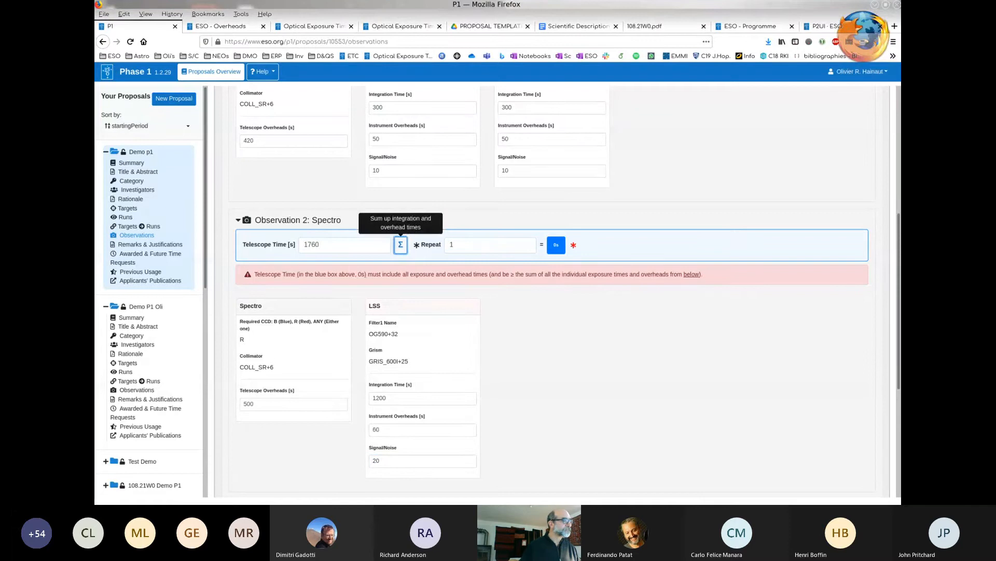
click(490, 245)
- Collapse both M 77 FORS2 observations and expand the details of the imaging observation for 1RXS J121408.0-234516
scroll(552, 291, up, 3)
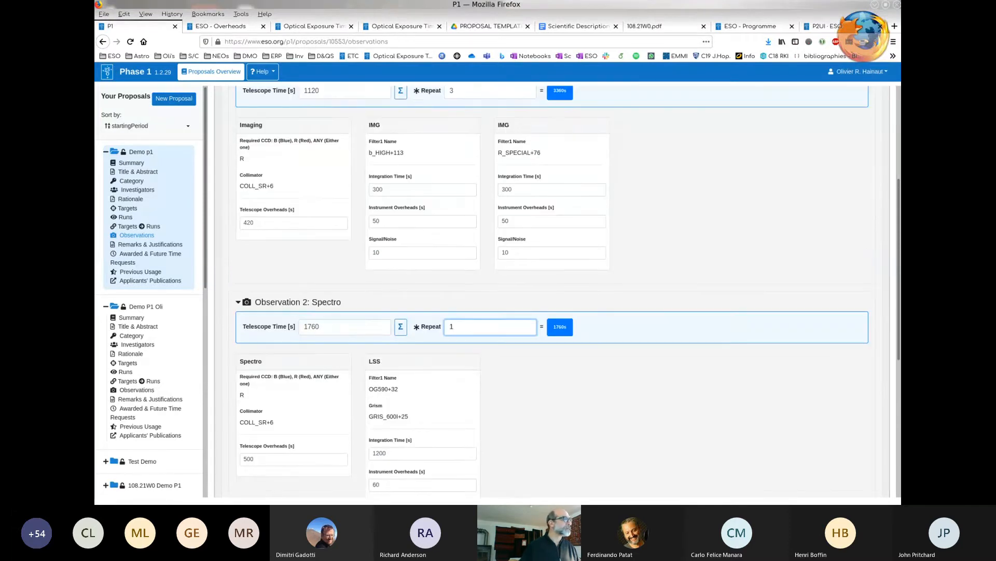
scroll(552, 291, up, 2)
click(238, 114)
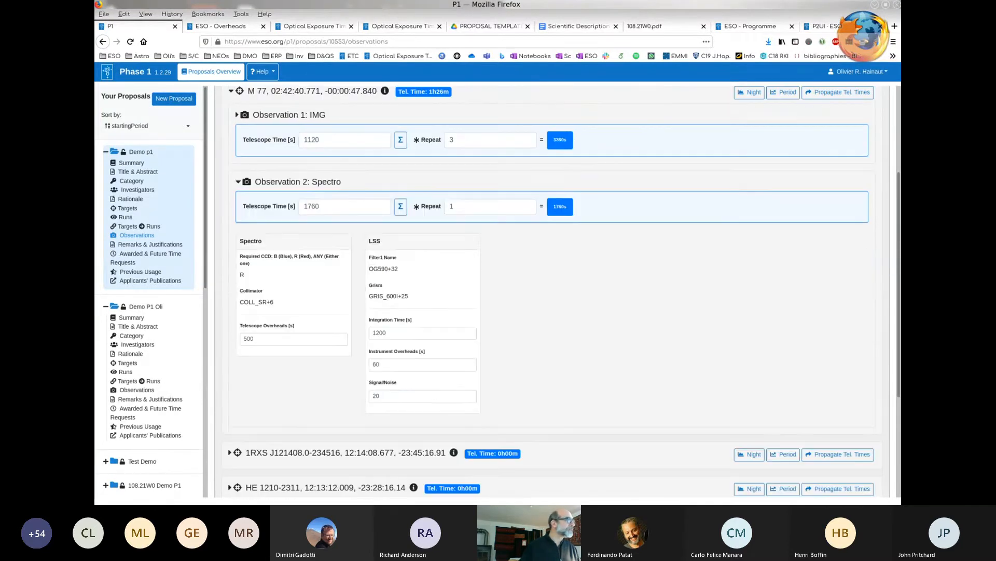
click(238, 182)
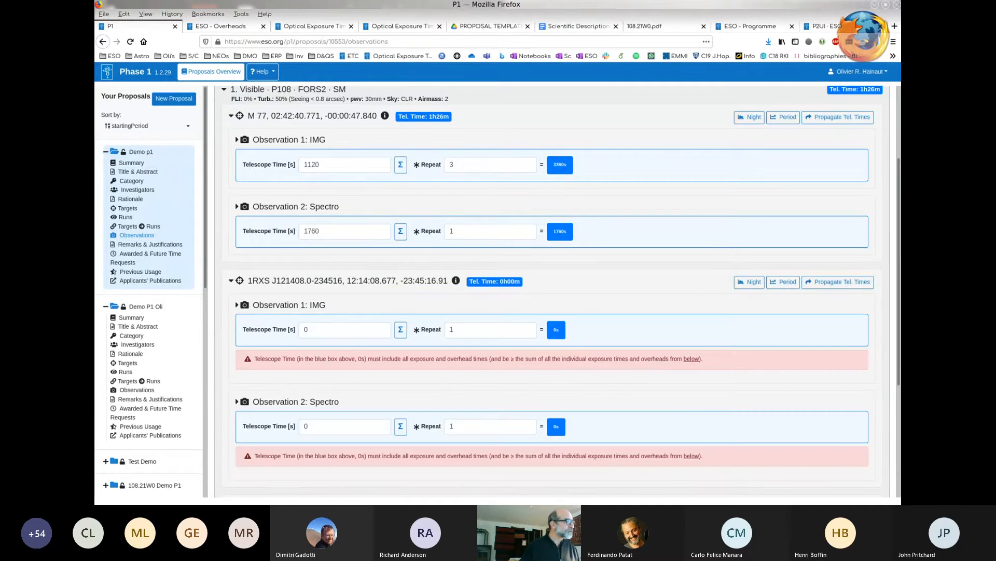
click(237, 304)
scroll(553, 290, down, 1)
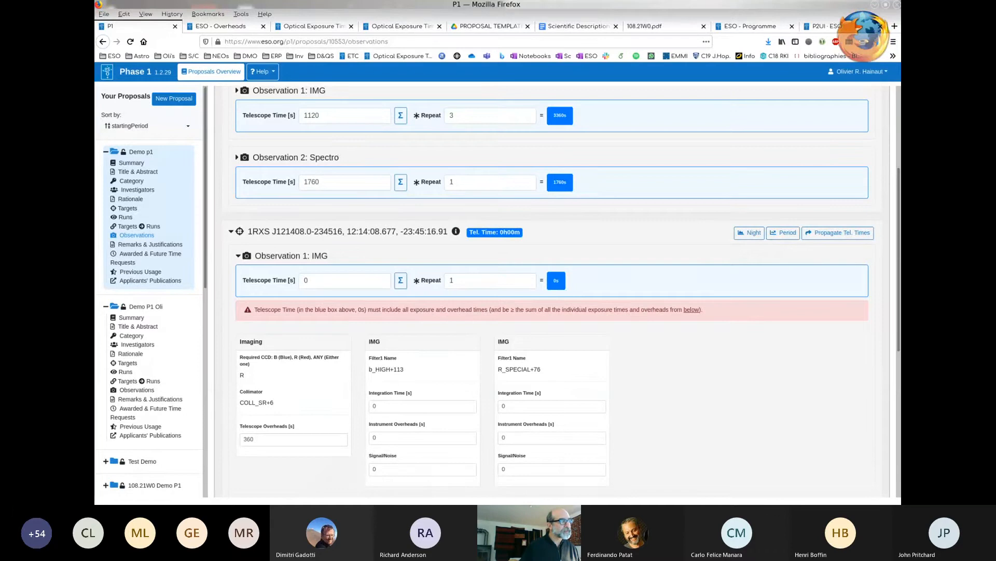
- Collapse the imaging details of 1RXS J121408.0-234516 and set the telescope time of its imaging and Spectro observations to 2000 s each
click(238, 255)
click(332, 280)
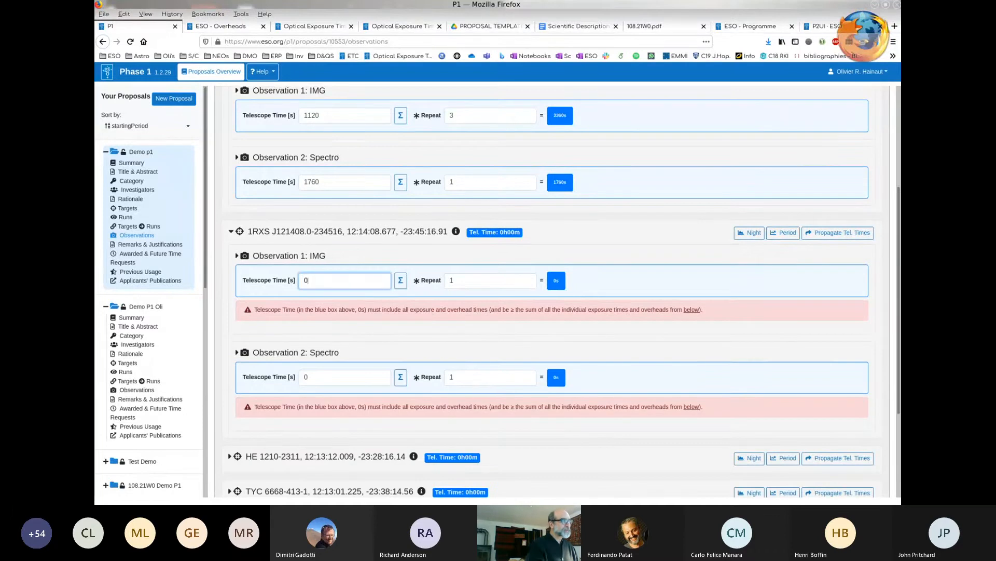
key(BackSpace)
text(200)
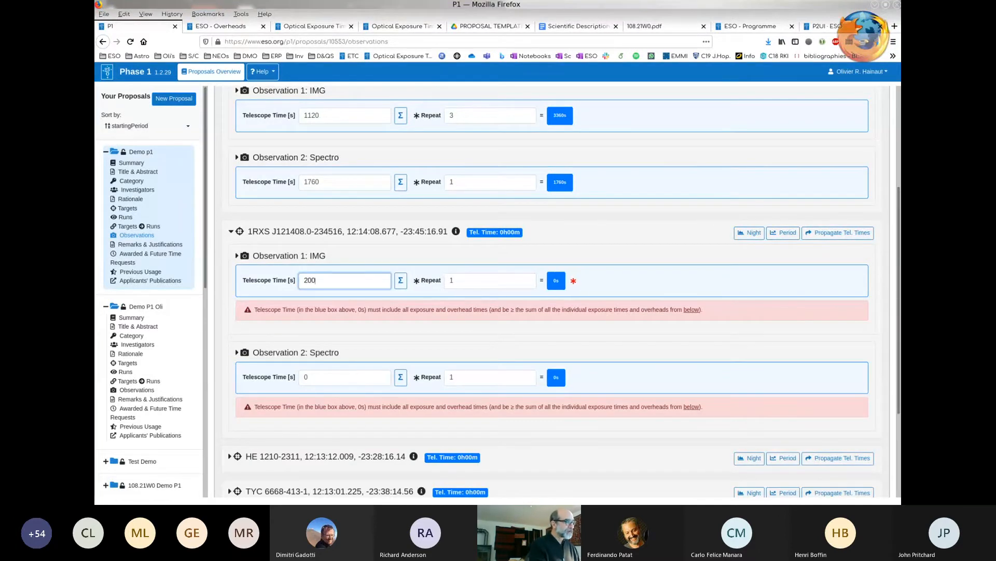
text(0)
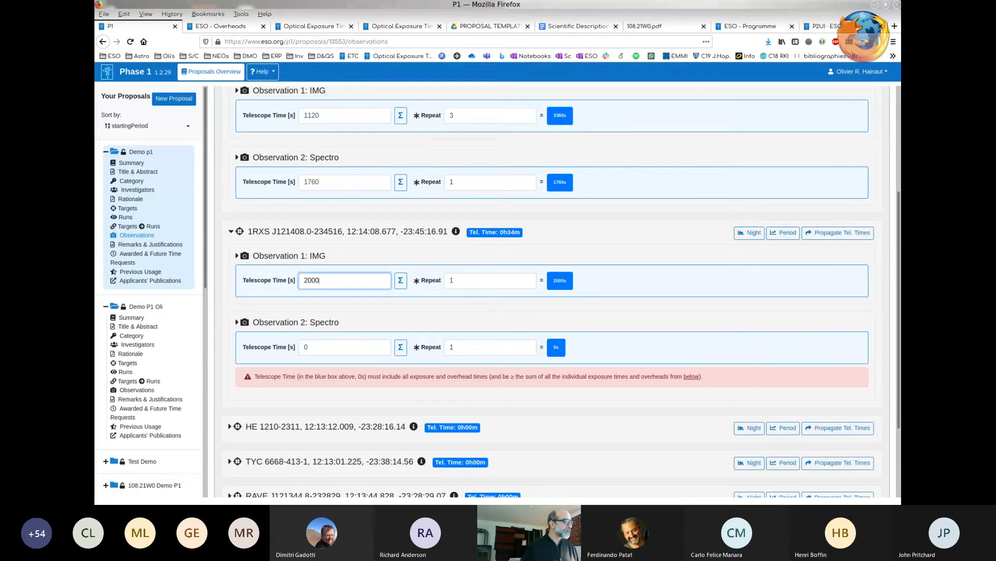
click(327, 347)
key(BackSpace)
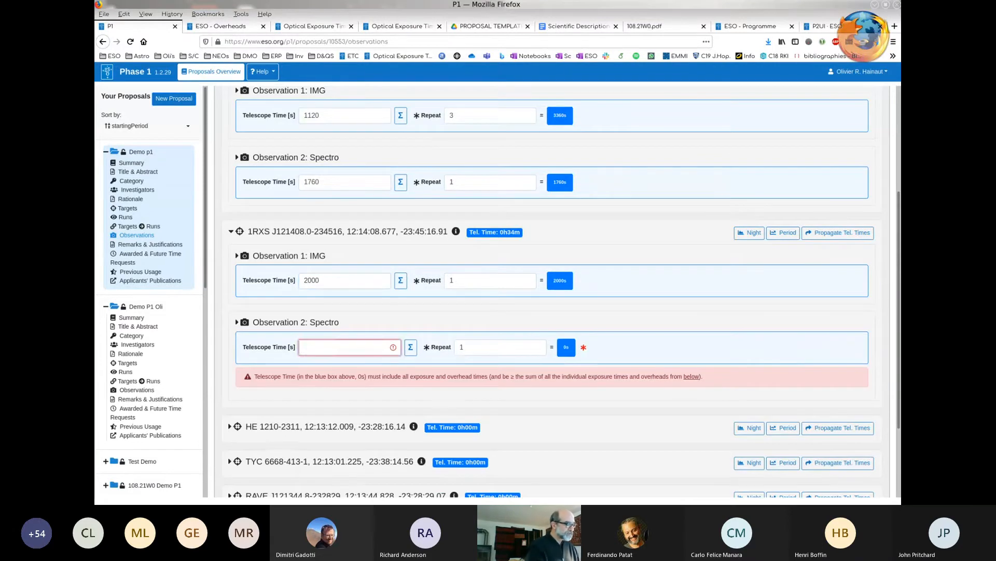
text(2000)
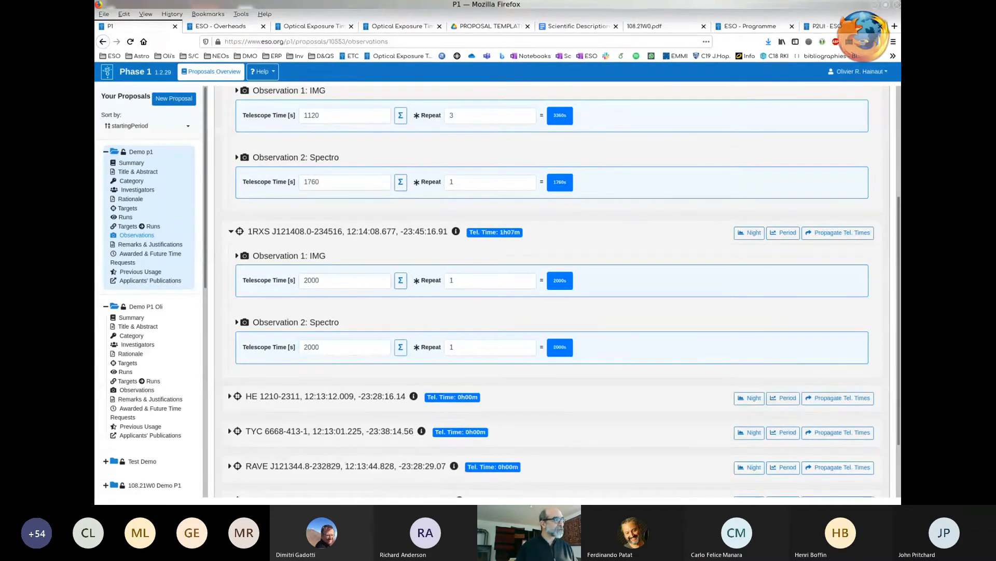
- Set the repeat factor of the imaging observation of 1RXS J121408.0-234516 to 3
click(490, 280)
key(BackSpace)
text(3)
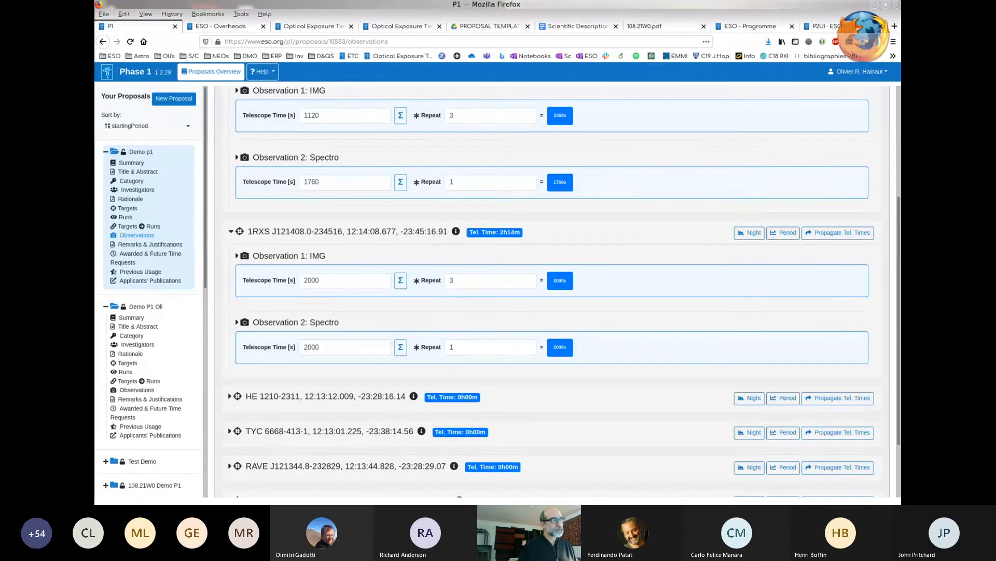
- Propagate the M 77 telescope times and observation details to all other targets in the FORS2 run
scroll(552, 290, up, 1)
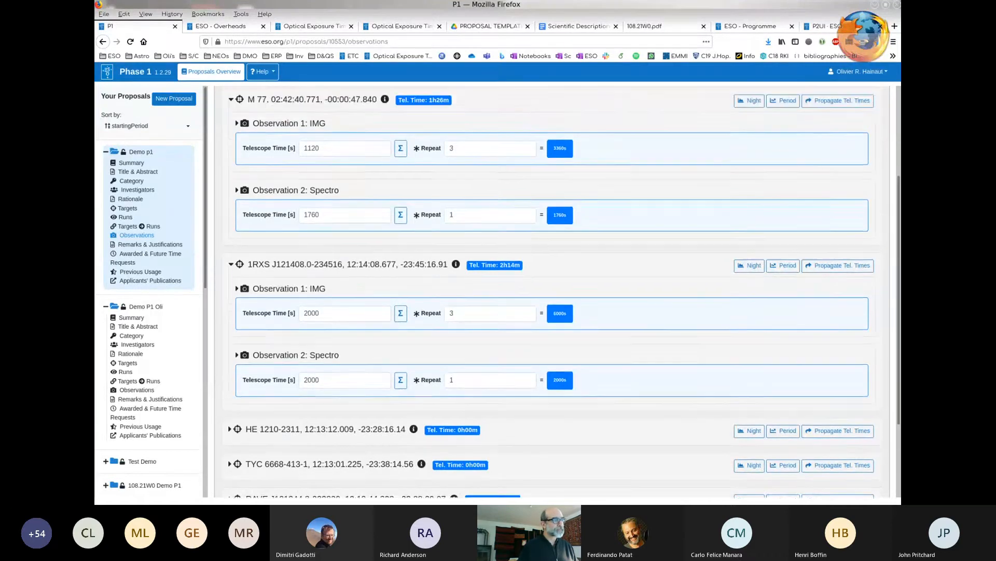
scroll(553, 291, down, 2)
scroll(552, 290, up, 3)
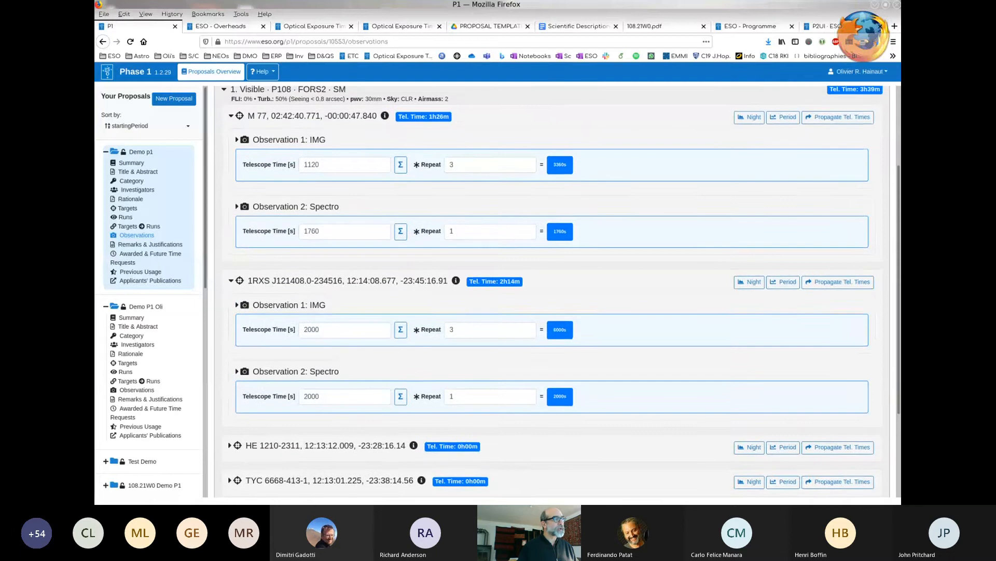
scroll(552, 291, up, 2)
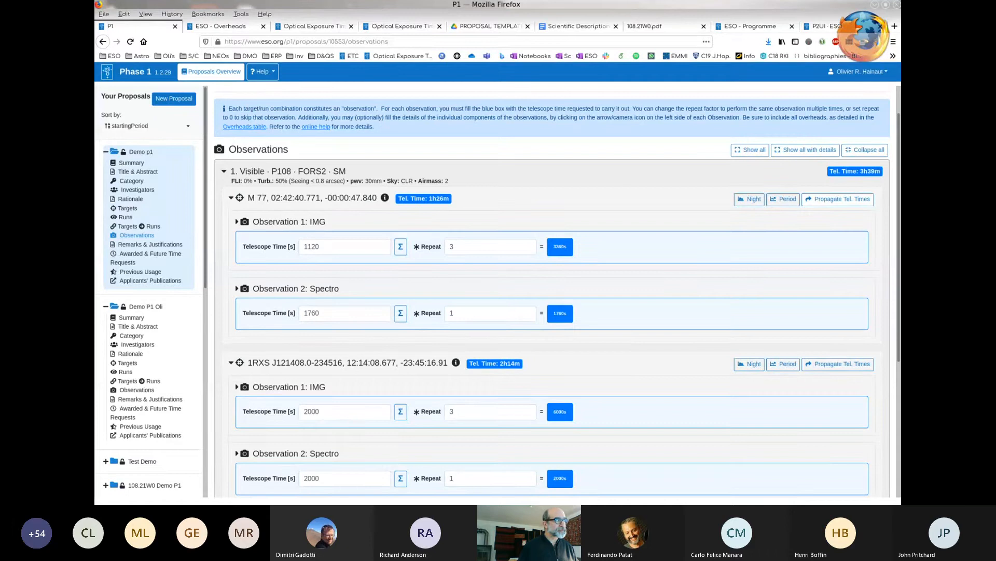
click(838, 199)
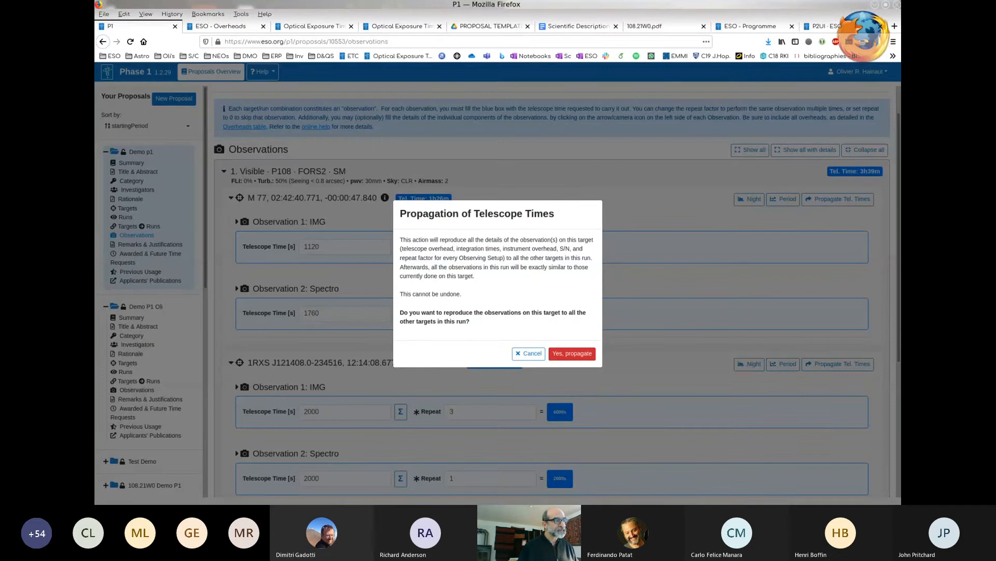
click(529, 353)
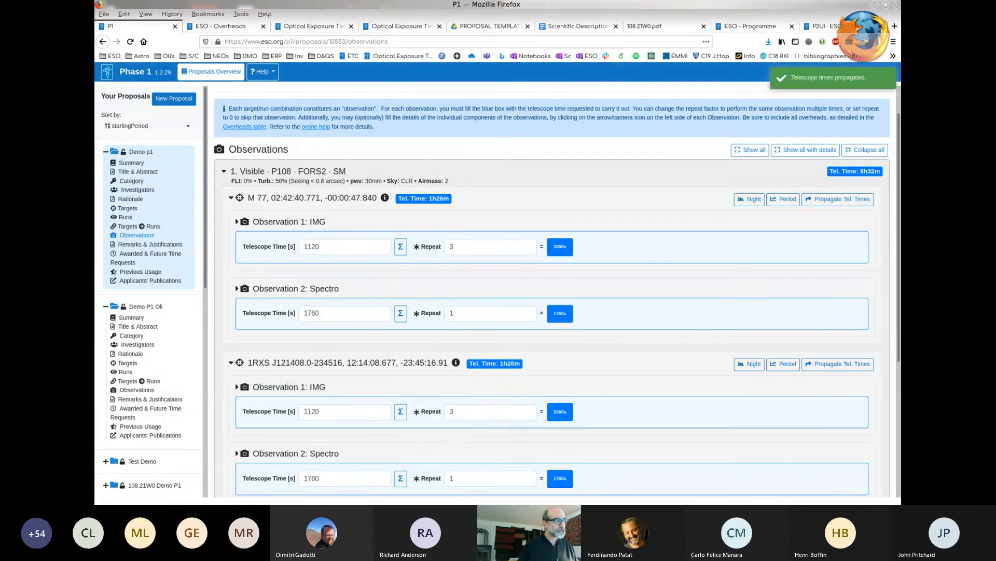
- Set the repeat factor of the Spectro observation of RAVE J121344.8-232829 to 0 and collapse that target
scroll(552, 290, down, 3)
scroll(552, 291, down, 3)
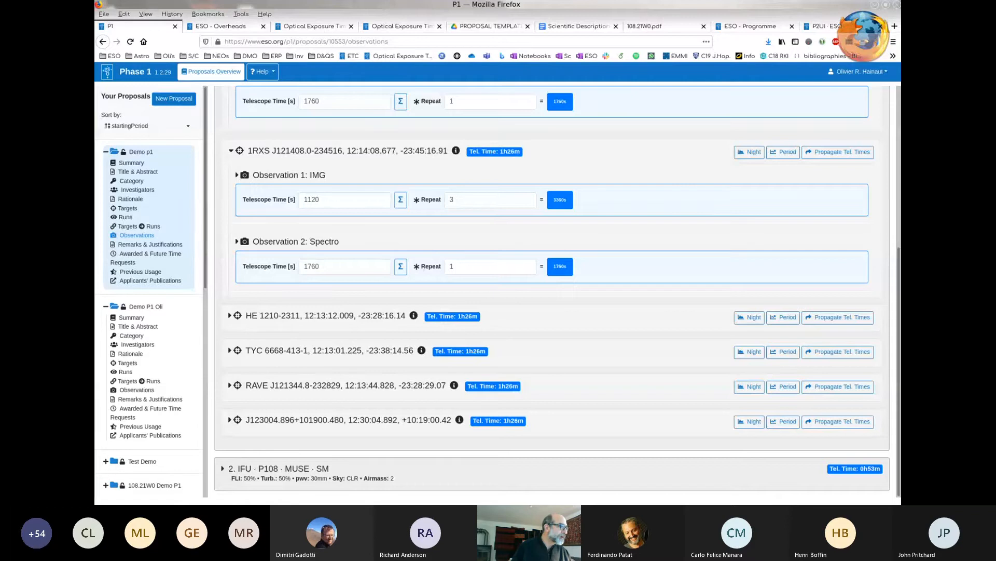
click(230, 385)
scroll(552, 291, down, 3)
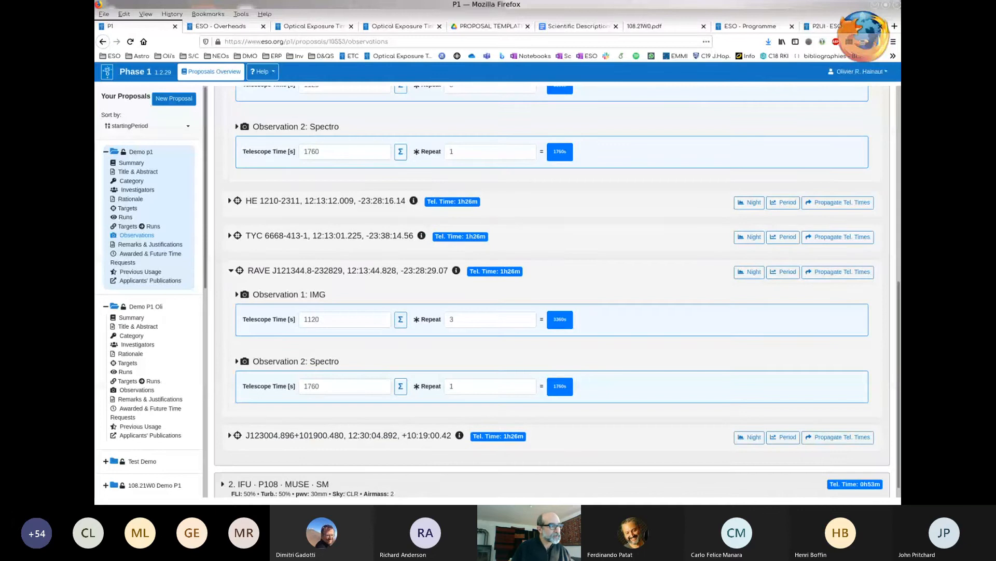
scroll(557, 291, down, 1)
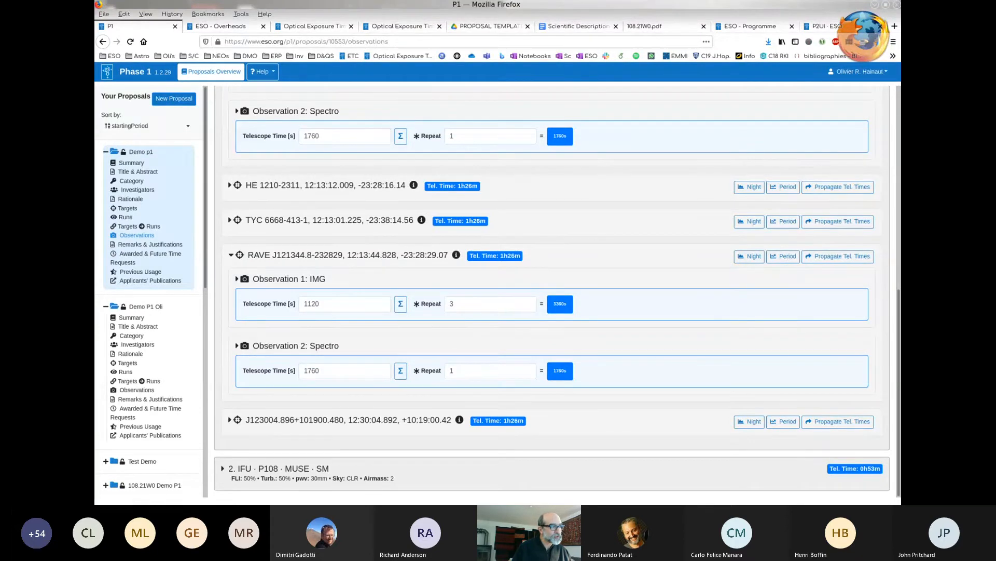
click(490, 371)
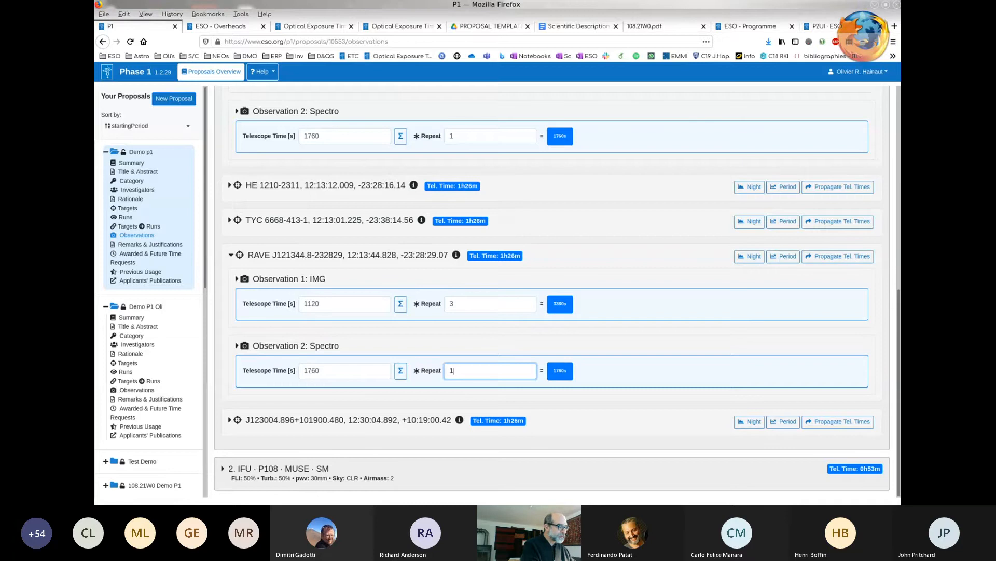
key(BackSpace)
text(0)
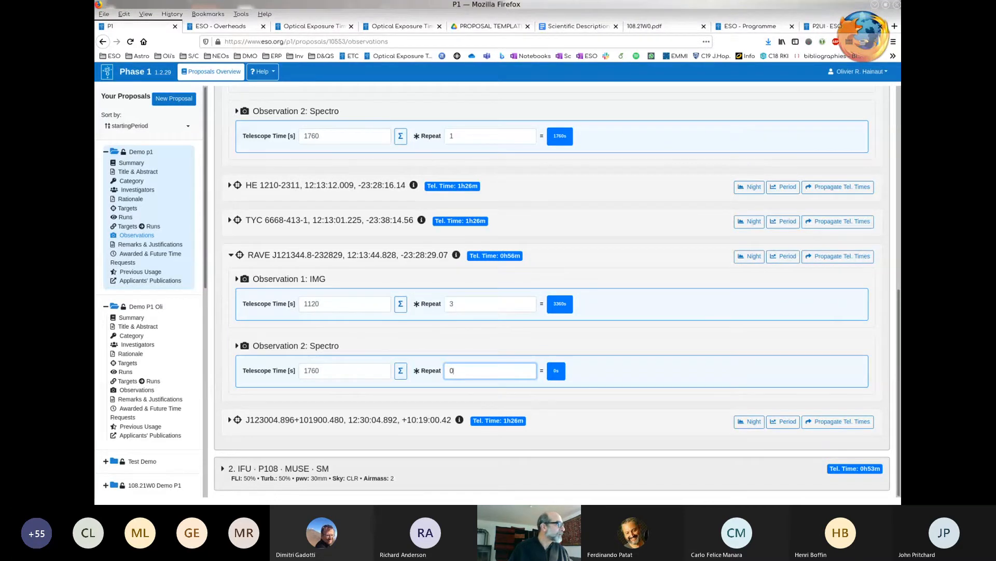
click(231, 255)
- Open the summary of the Demo p1 proposal and review its runs and submission checklist
scroll(552, 292, up, 2)
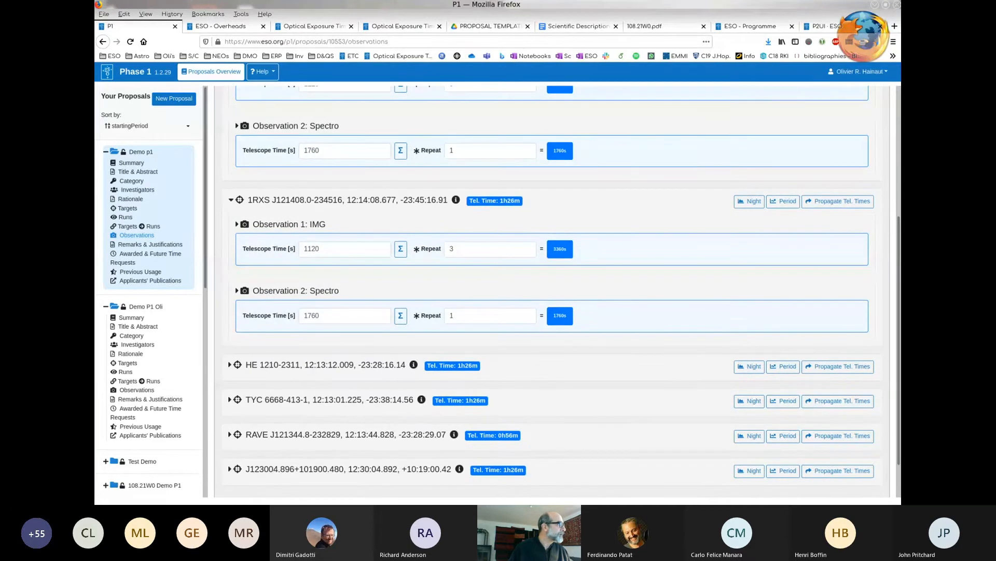
click(131, 163)
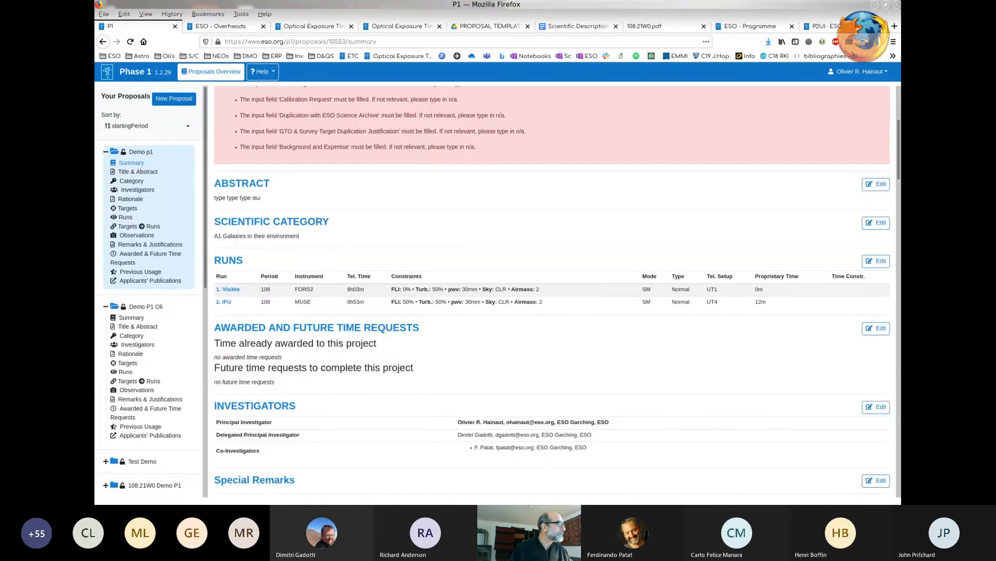
scroll(552, 290, up, 5)
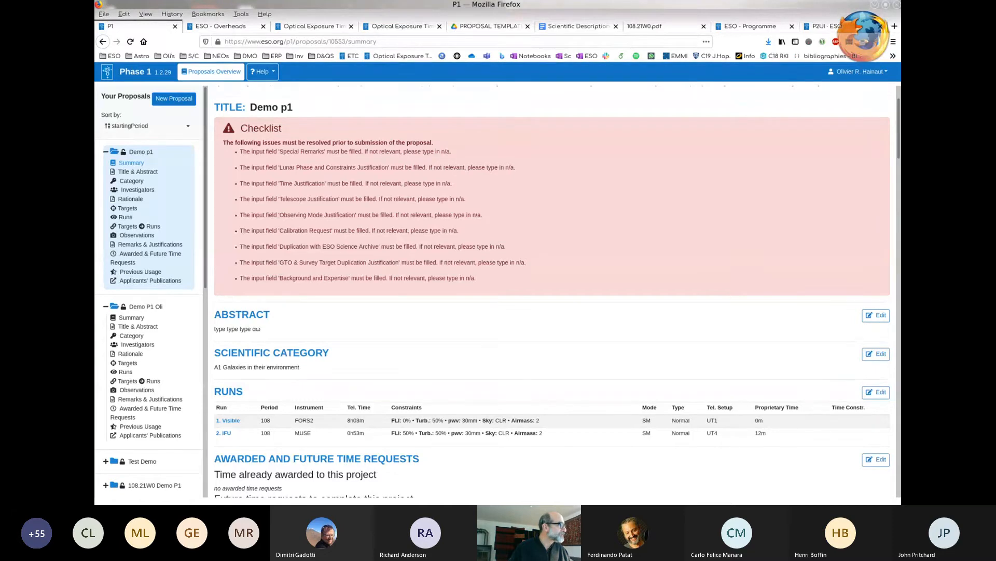
- View the summaries of the Demo P1 Oli, Test Demo and 108.21W0 Demo P1 proposals in turn
click(132, 318)
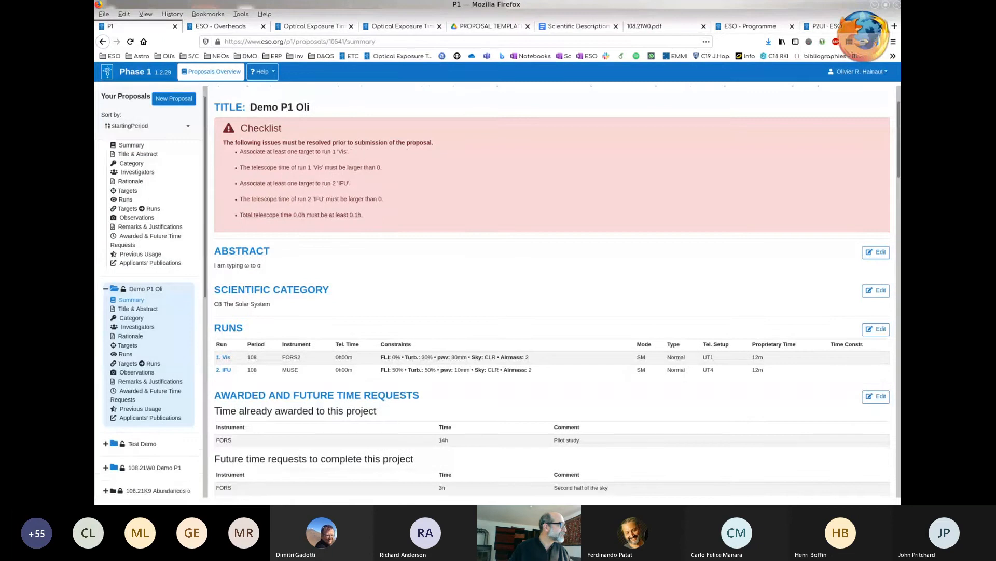
click(106, 330)
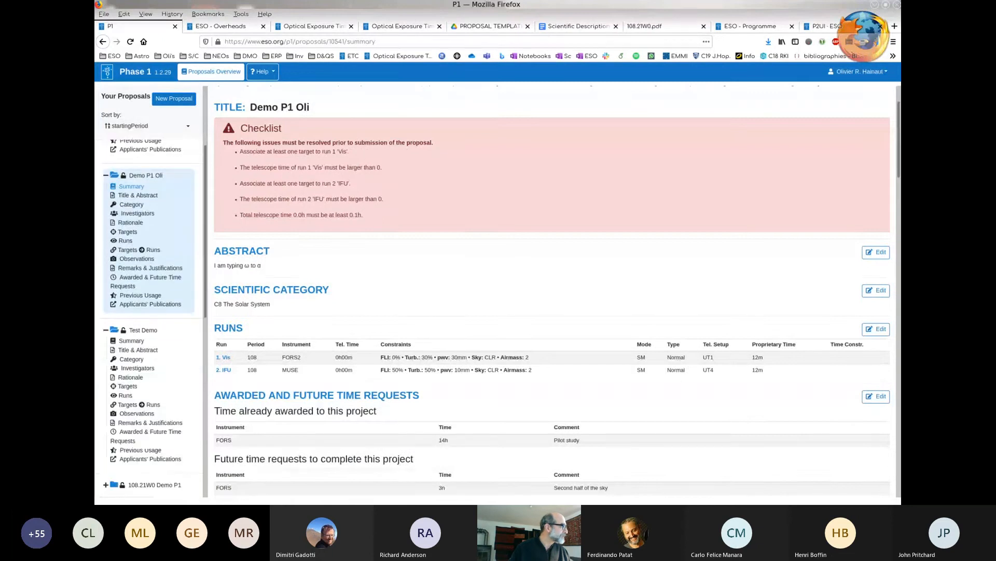
click(131, 340)
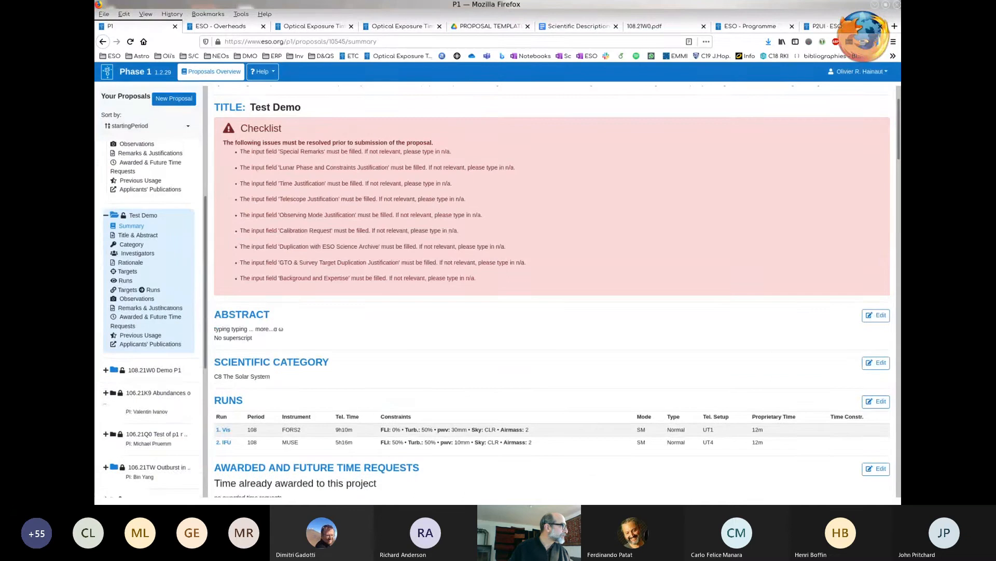
click(106, 370)
click(131, 381)
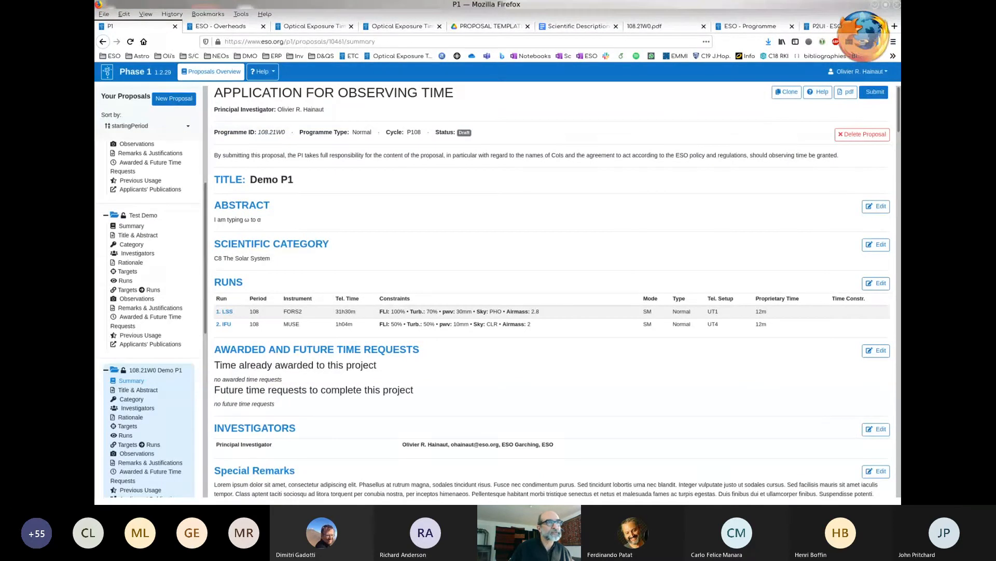
- Submit the 108.21W0 Demo P1 proposal, certifying that all specified telescope times include overheads
click(874, 92)
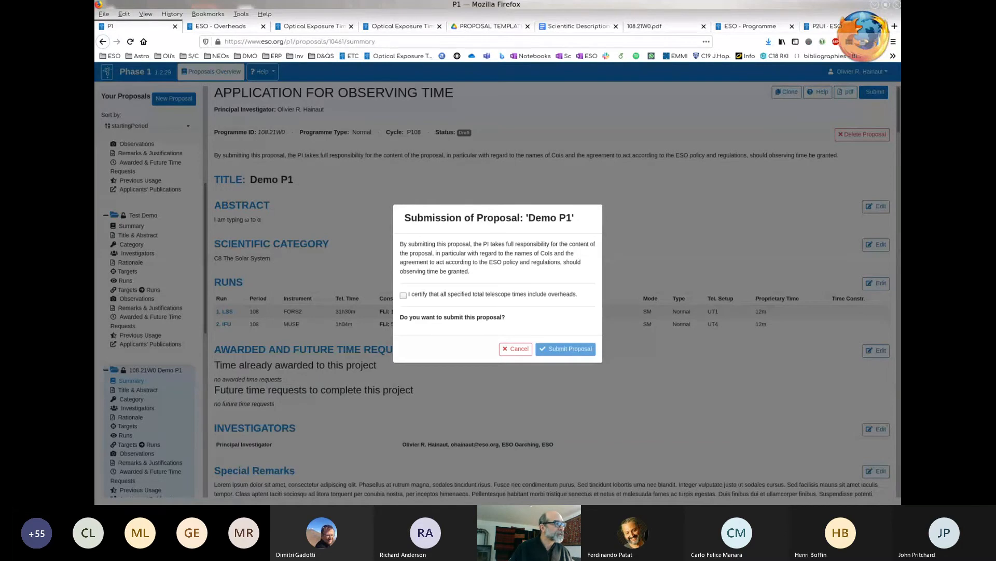
click(404, 296)
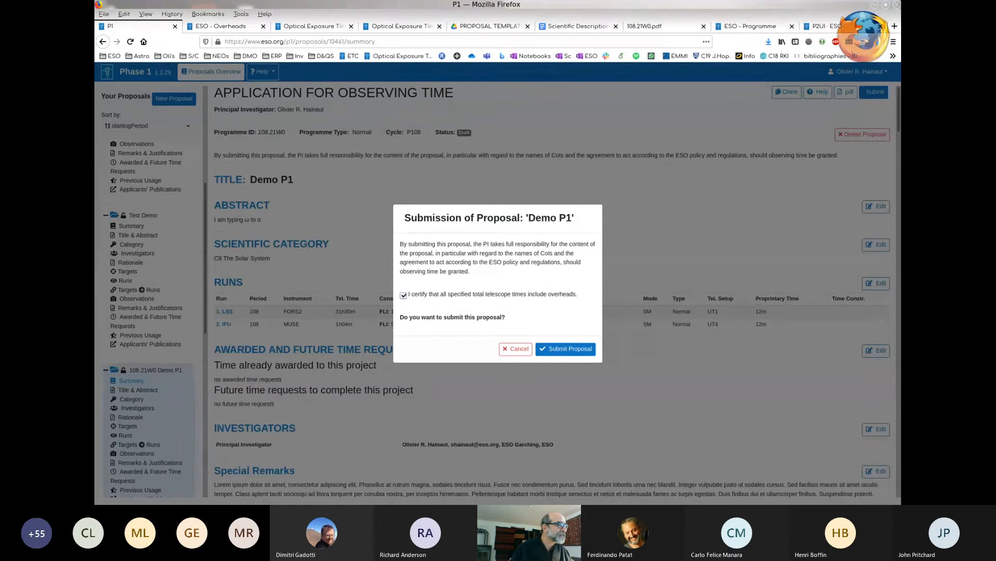
click(566, 349)
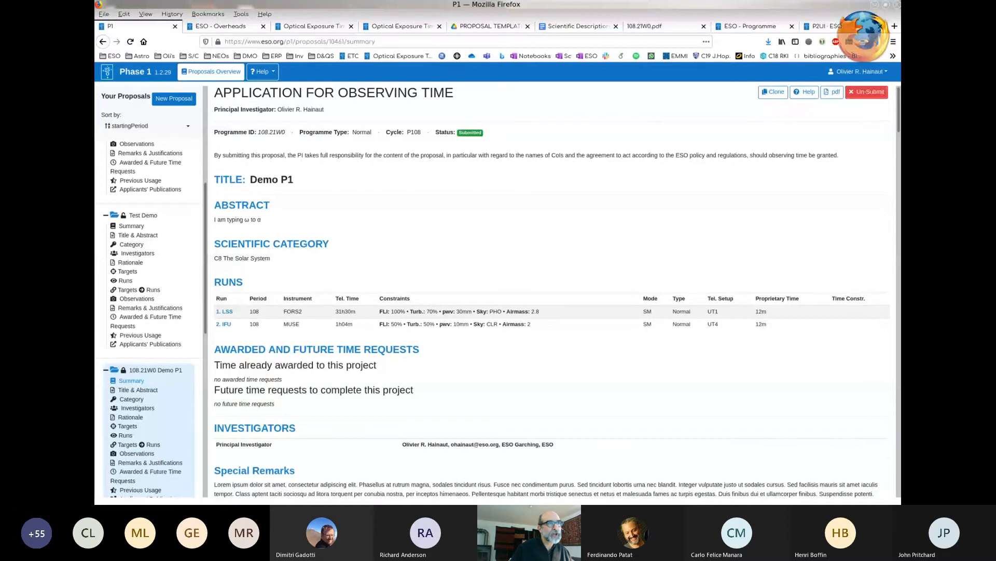
- Revert the submission of the 108.21W0 Demo P1 proposal
click(867, 92)
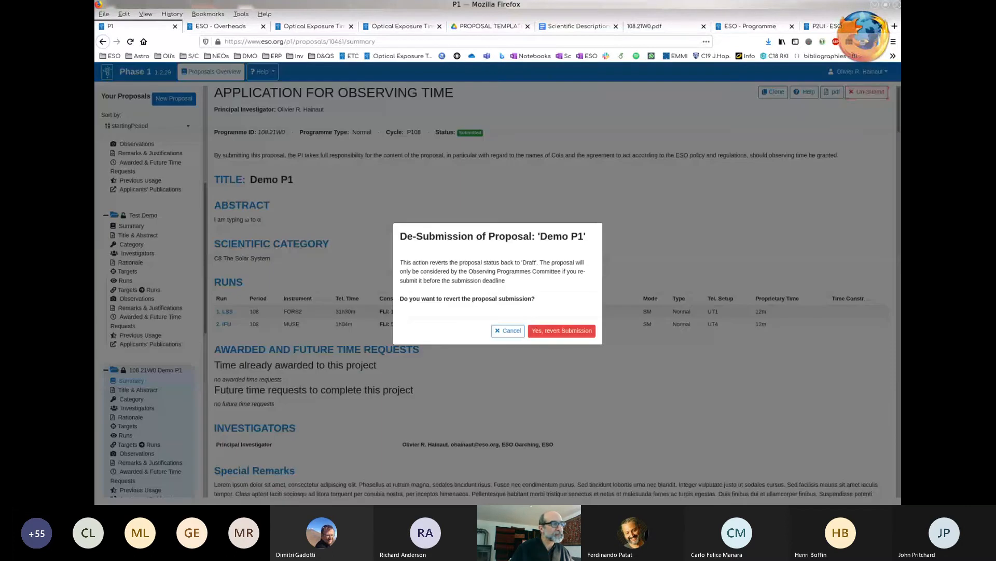
click(562, 330)
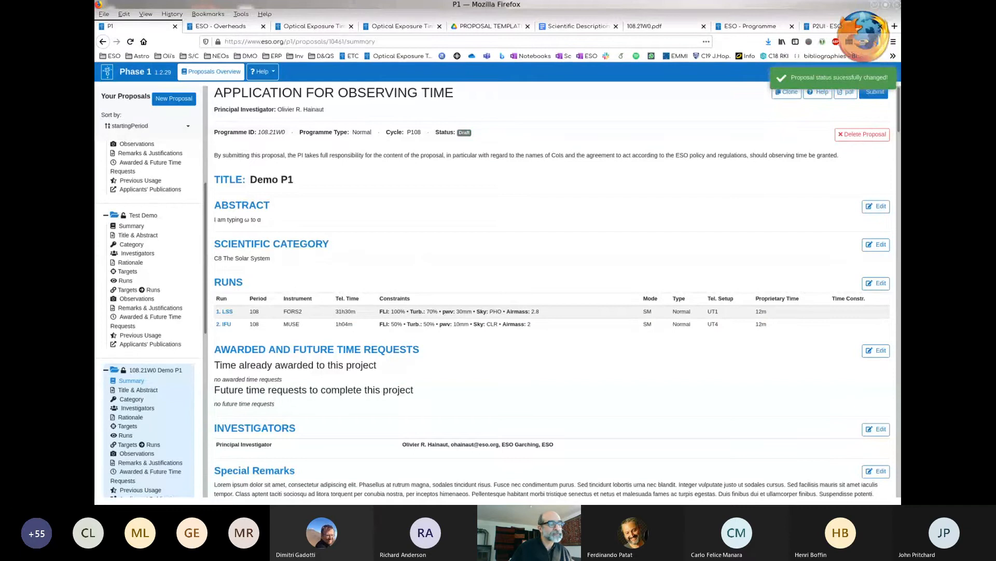
scroll(553, 291, down, 1)
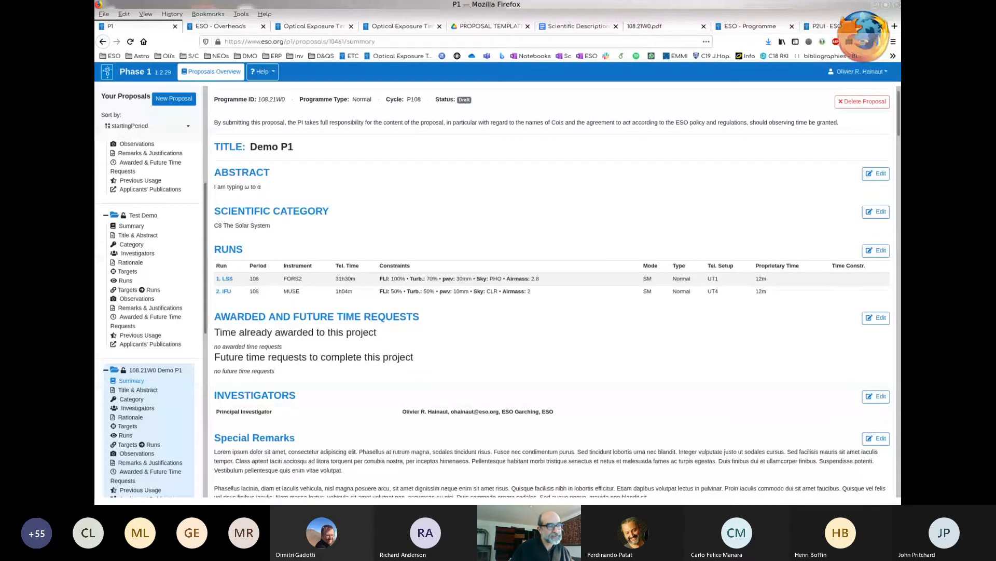
scroll(552, 291, up, 1)
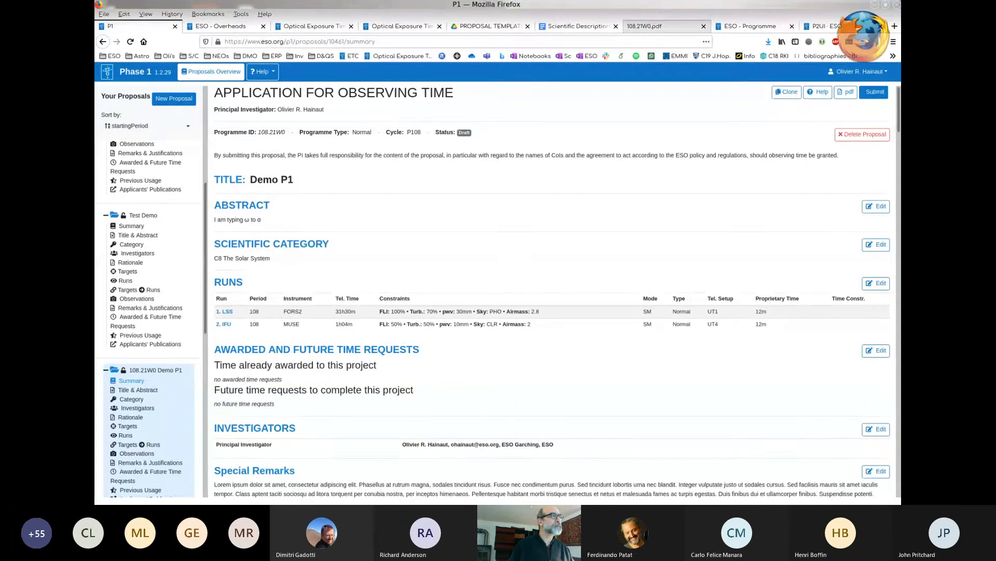
- Open the 108.21W0.pdf document and review its runs, scientific rationale, attachments, targets and cover page
click(662, 26)
scroll(495, 291, down, 10)
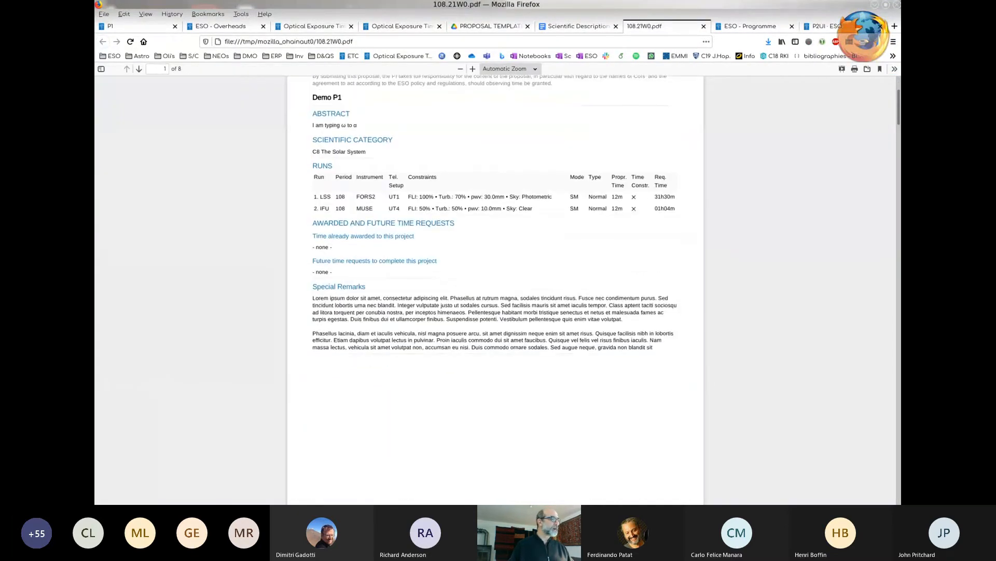
scroll(495, 290, down, 14)
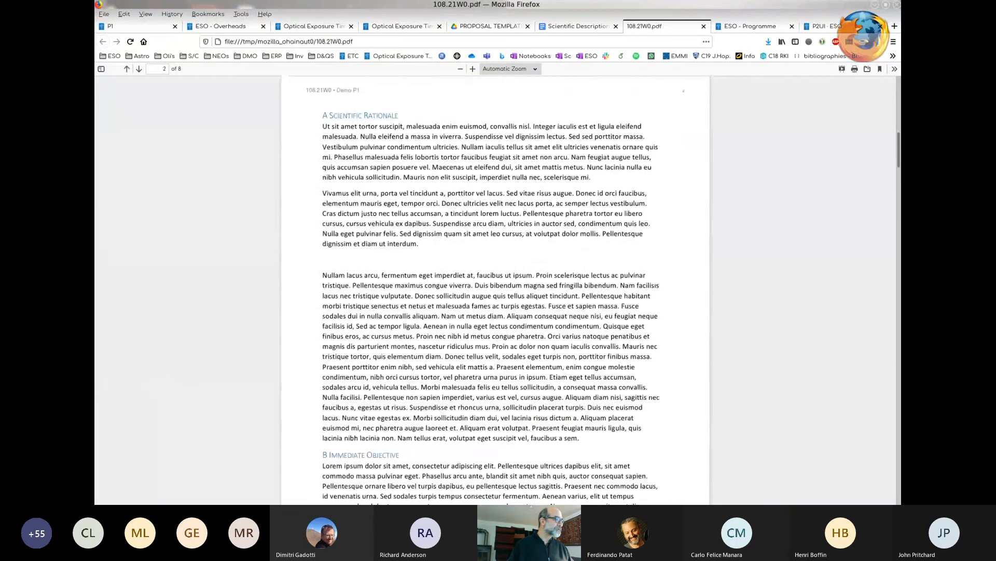
scroll(496, 291, down, 20)
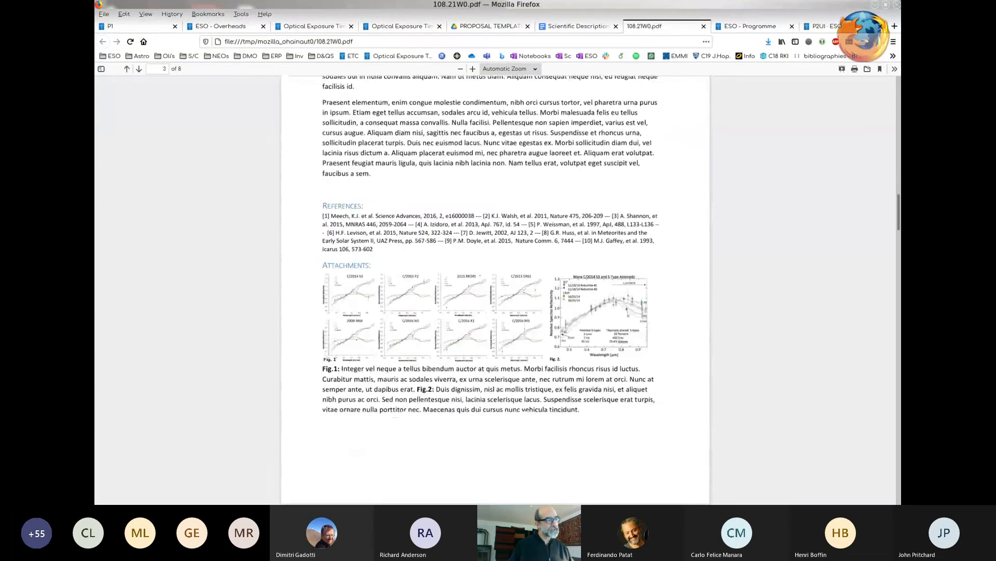
scroll(495, 291, down, 1)
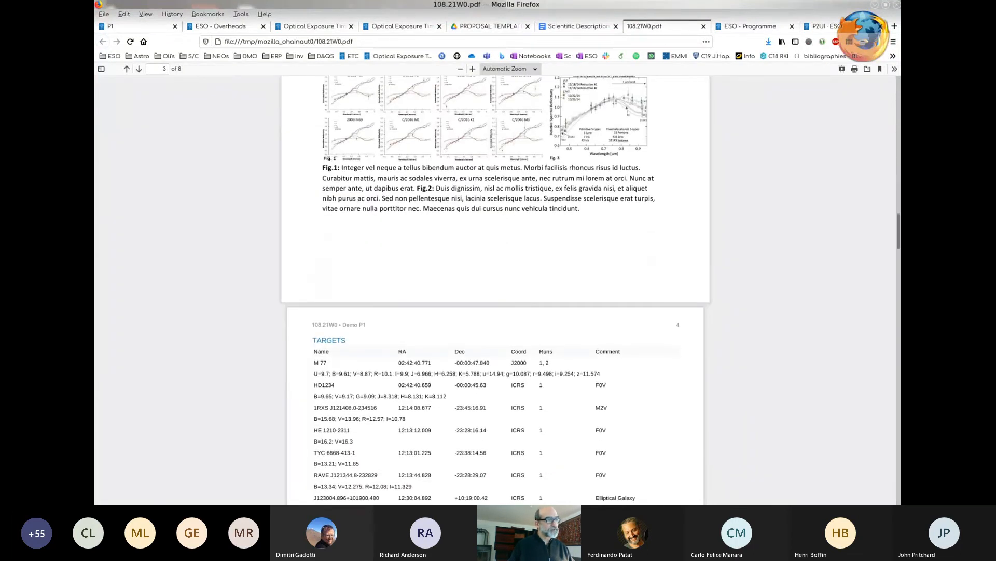
scroll(495, 291, down, 5)
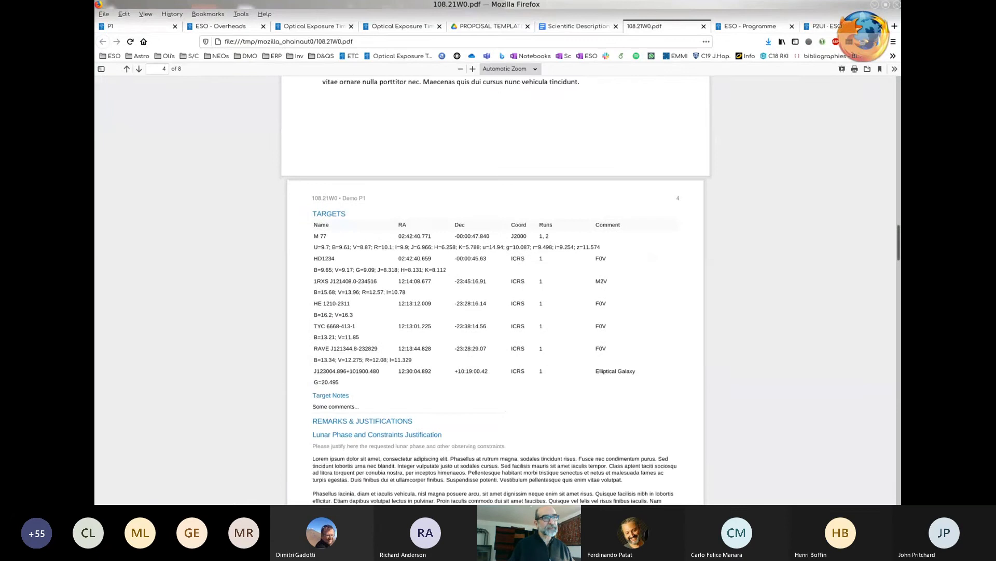
scroll(496, 291, up, 20)
scroll(495, 291, up, 20)
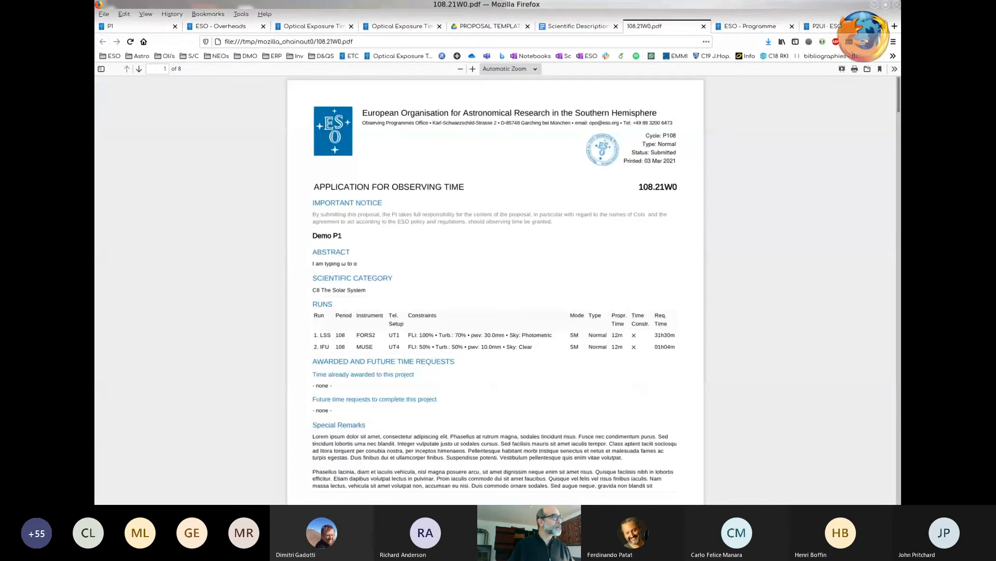
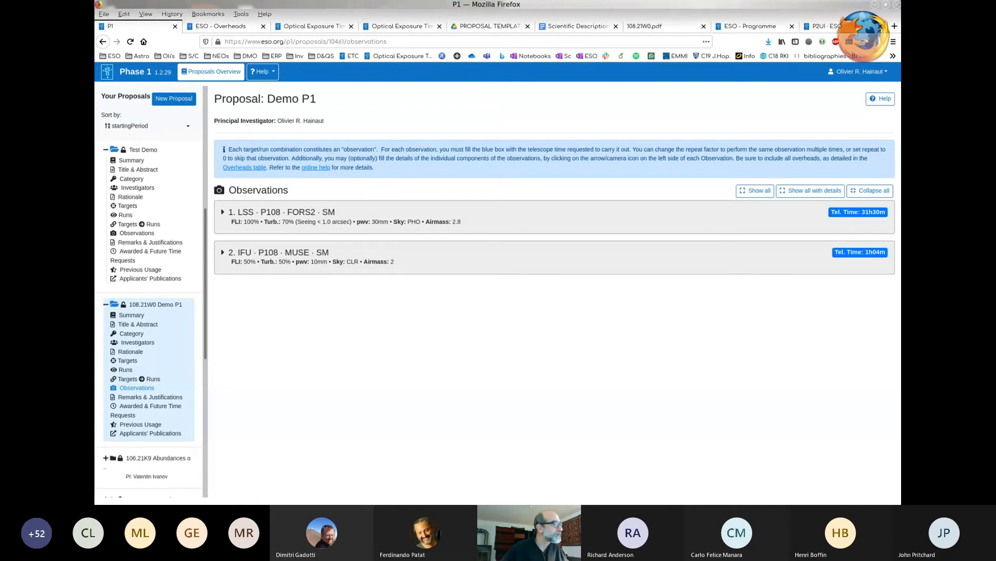
- Expand the MUSE IFU run down to the component times of the M 77 target's Observation 1
click(223, 252)
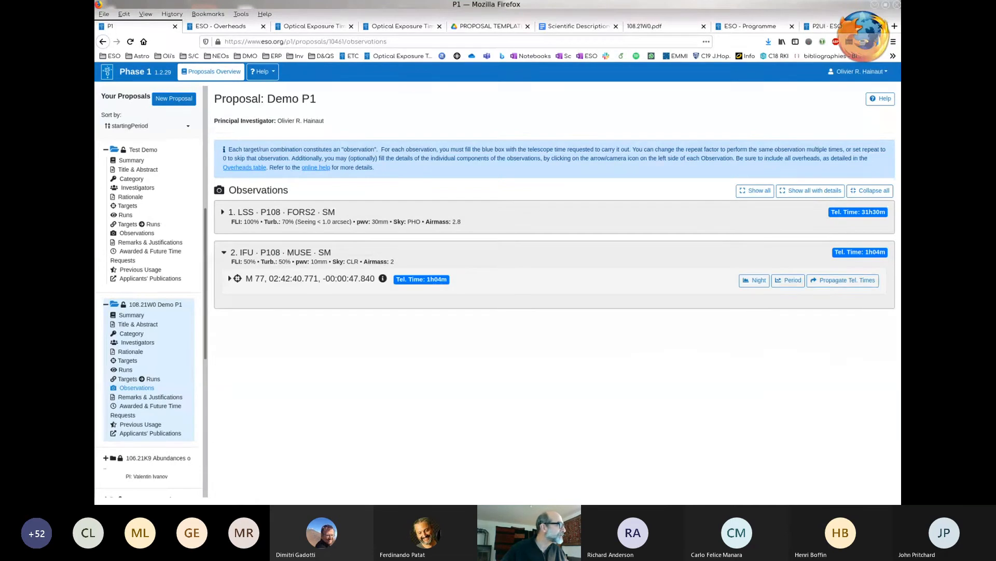
click(231, 279)
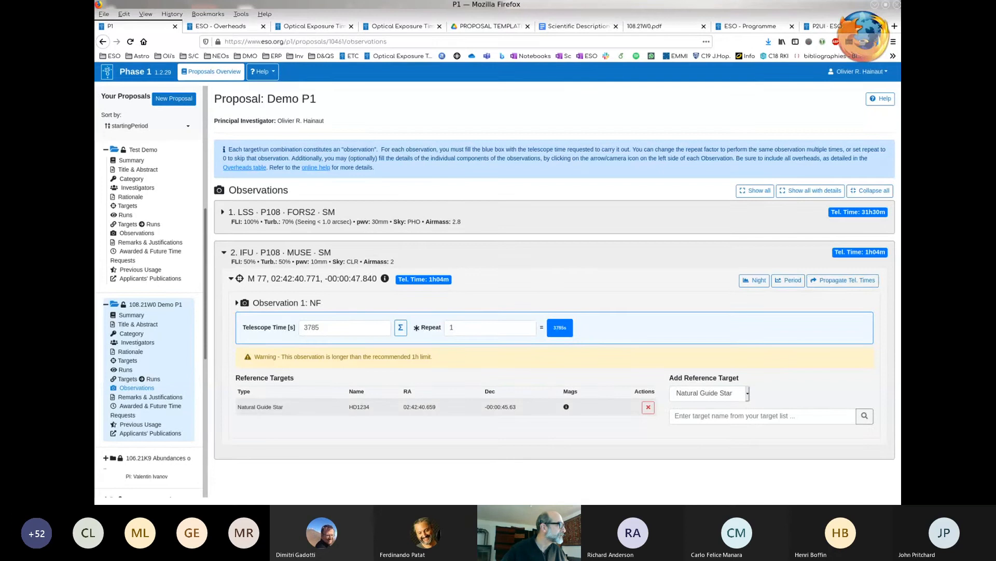
click(237, 302)
scroll(552, 290, down, 4)
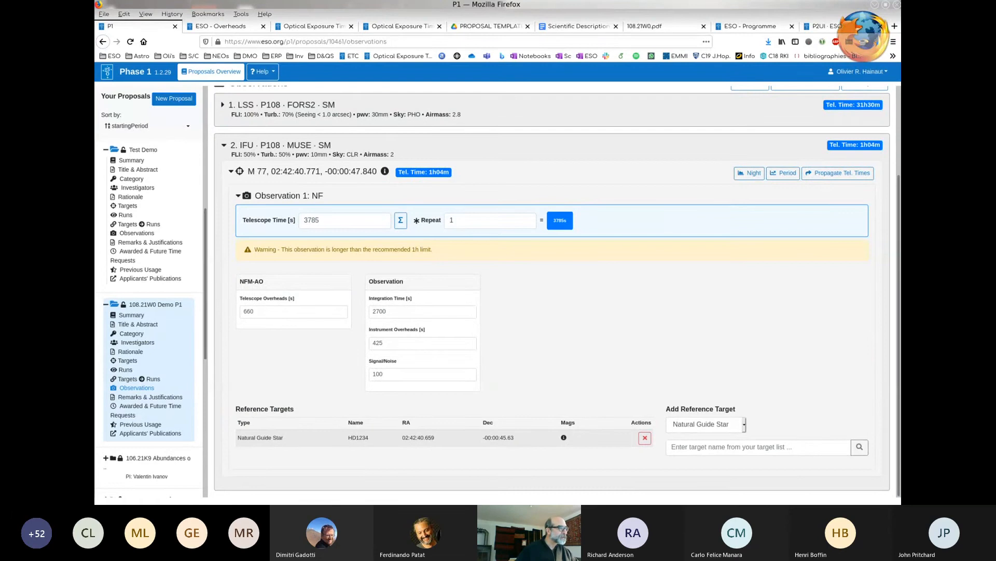
- Set the M 77 observation's instrument overheads to 0 s and its NFM-AO telescope overheads to 1200 s
double_click(377, 343)
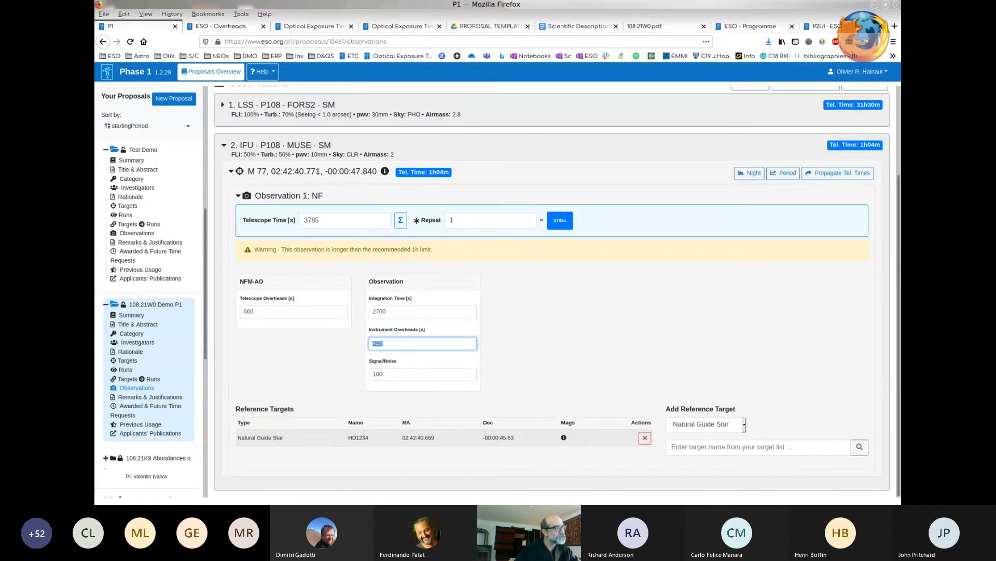
text(0)
double_click(248, 312)
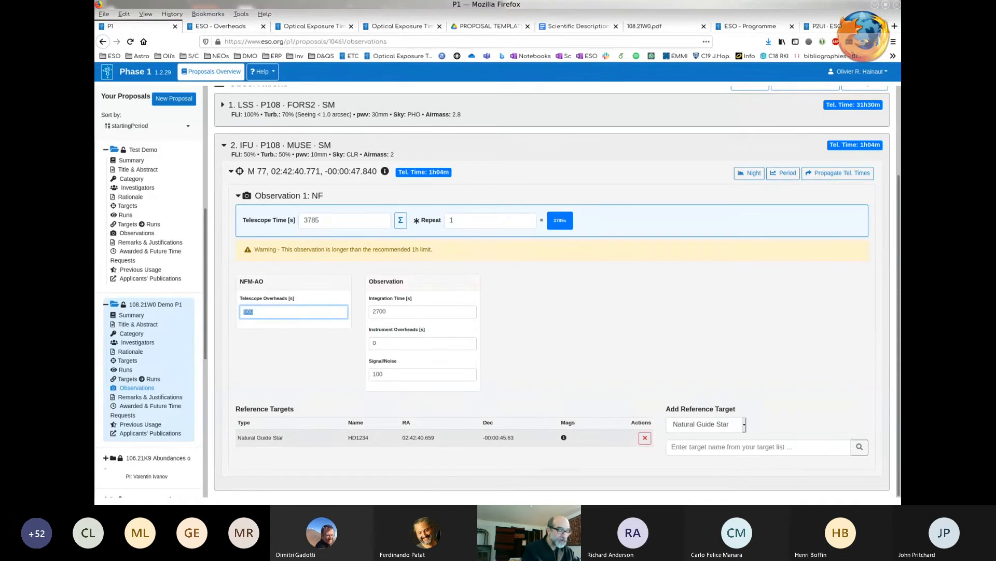
text(1200)
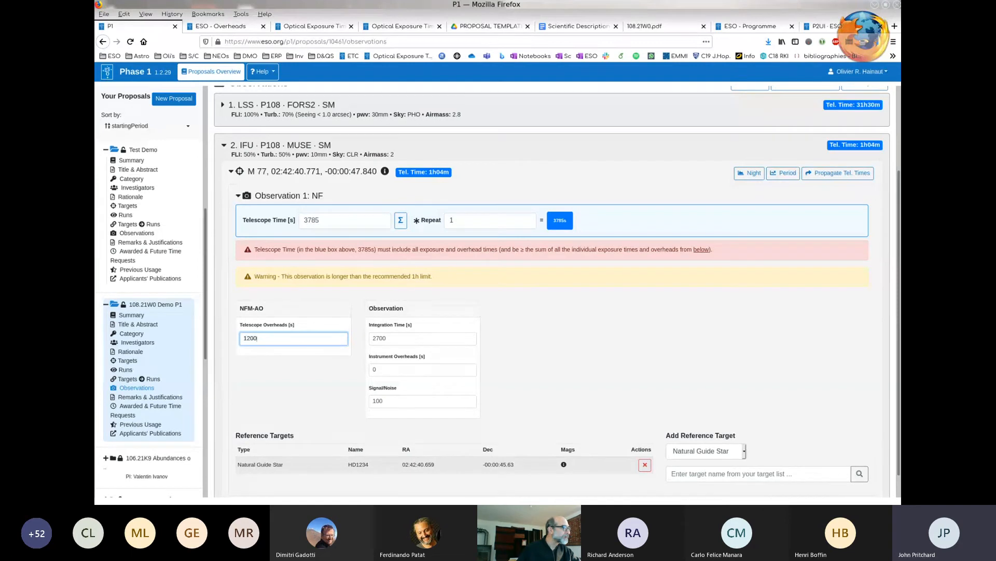
- Reset the M 77 observation's telescope overheads, integration time, instrument overheads and signal/noise all to 0
key(ctrl+a)
key(BackSpace)
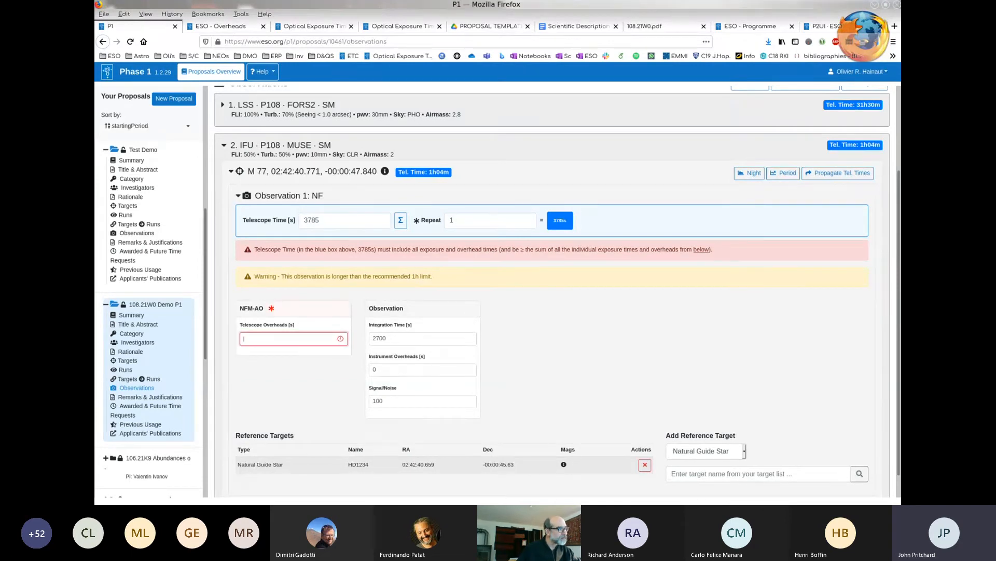
key(Tab)
key(BackSpace)
key(Tab)
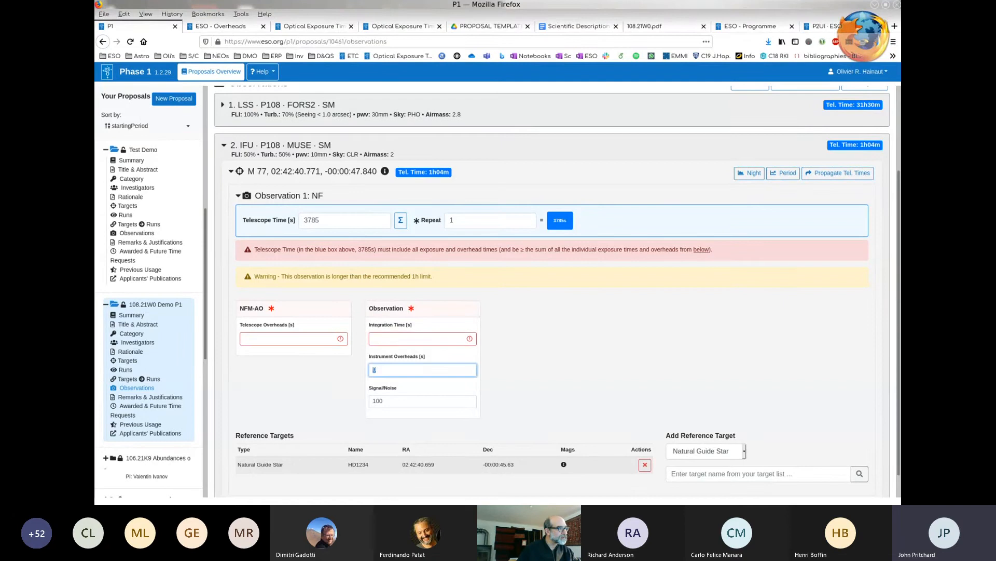
key(BackSpace)
key(Tab)
key(BackSpace)
key(shift+Tab)
key(shift+Tab)
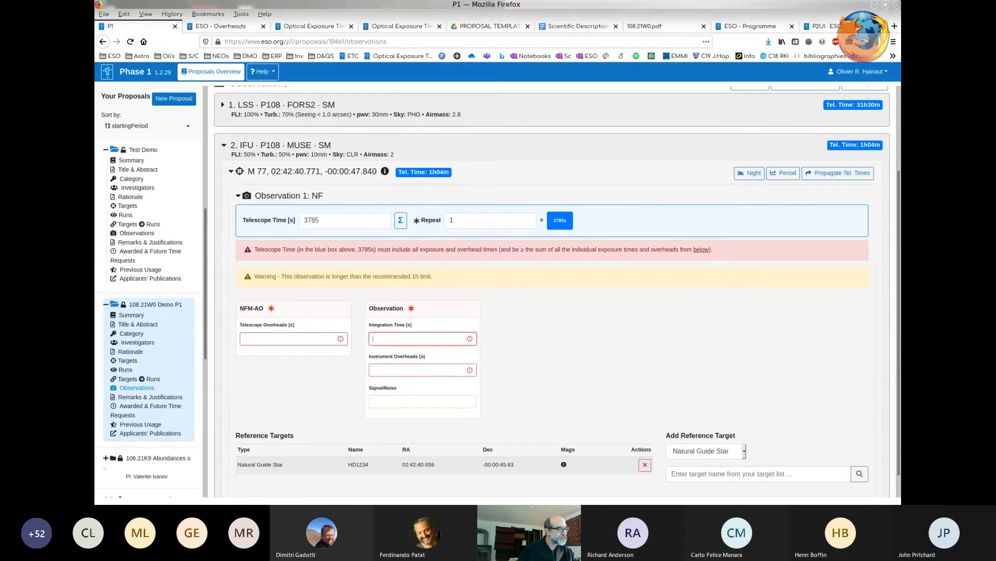
text(0)
key(Tab)
text(0)
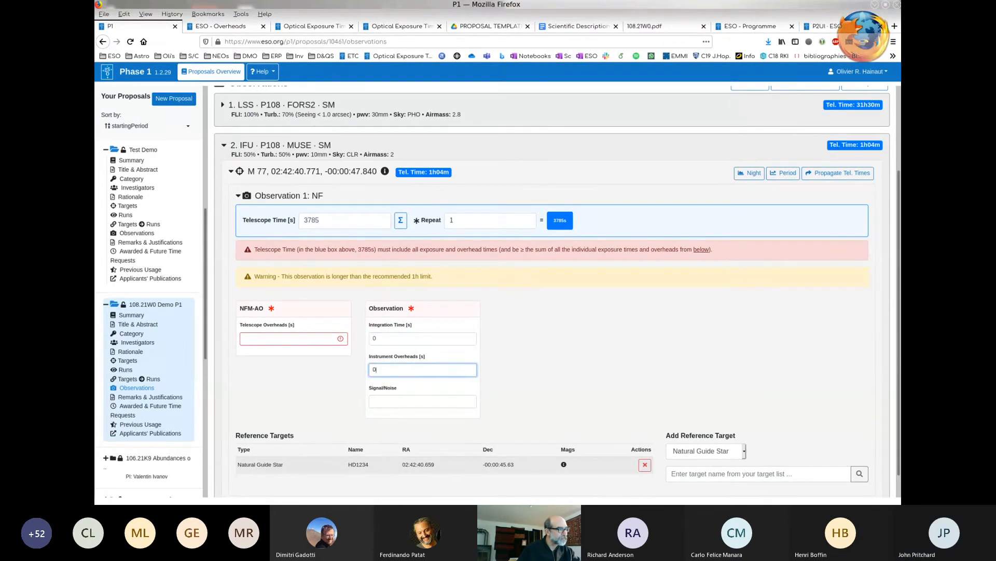
key(Tab)
text(0)
click(280, 338)
text(0)
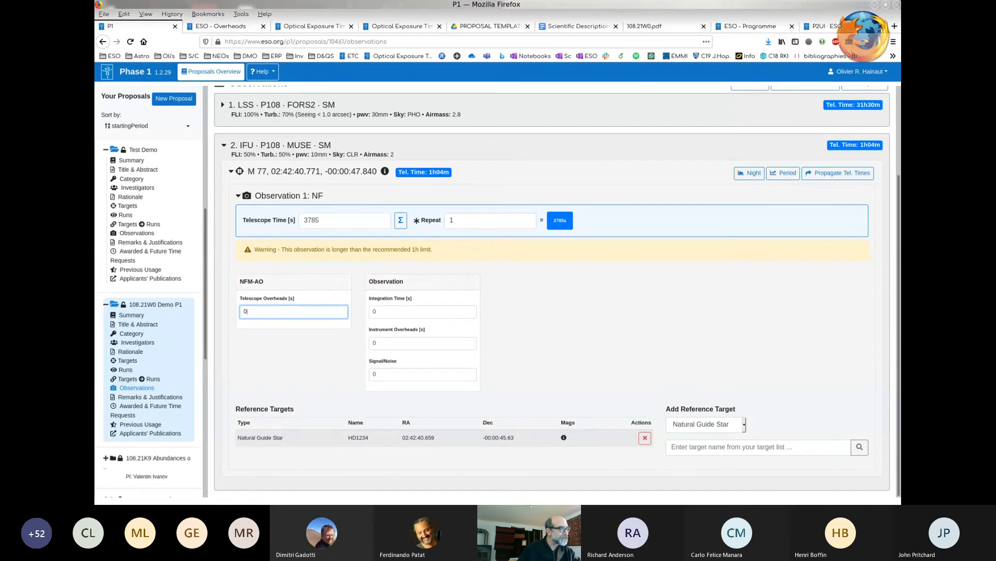
- Set the M 77 observation's telescope time to 3600 s and its NFM-AO telescope overheads to 1000 s
double_click(312, 221)
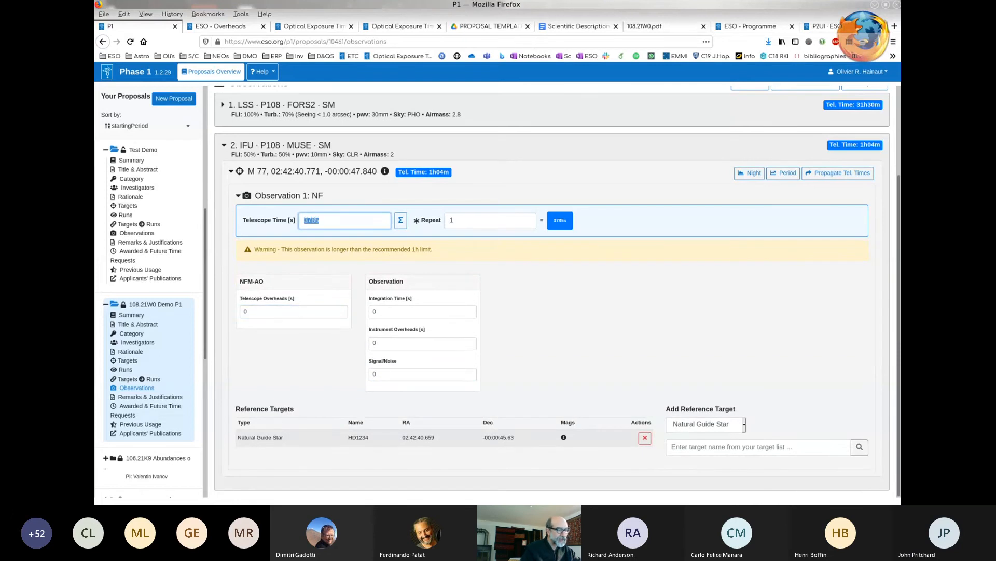
text(3600)
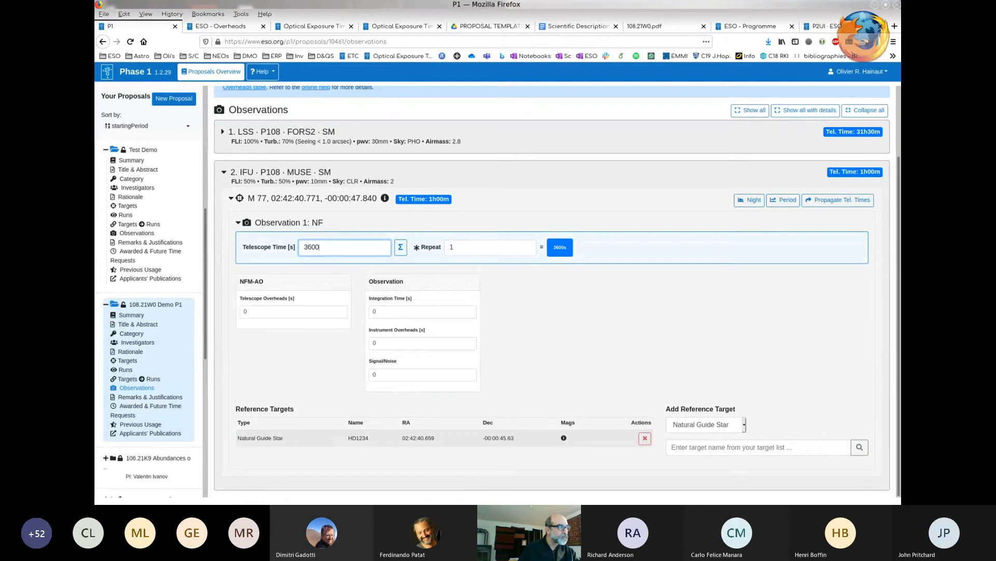
click(244, 311)
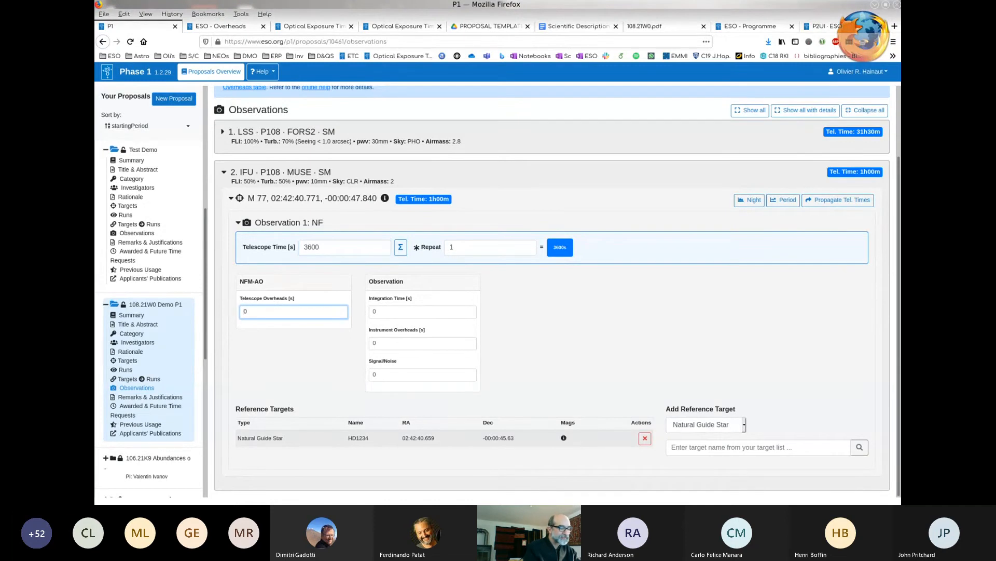
text(1000)
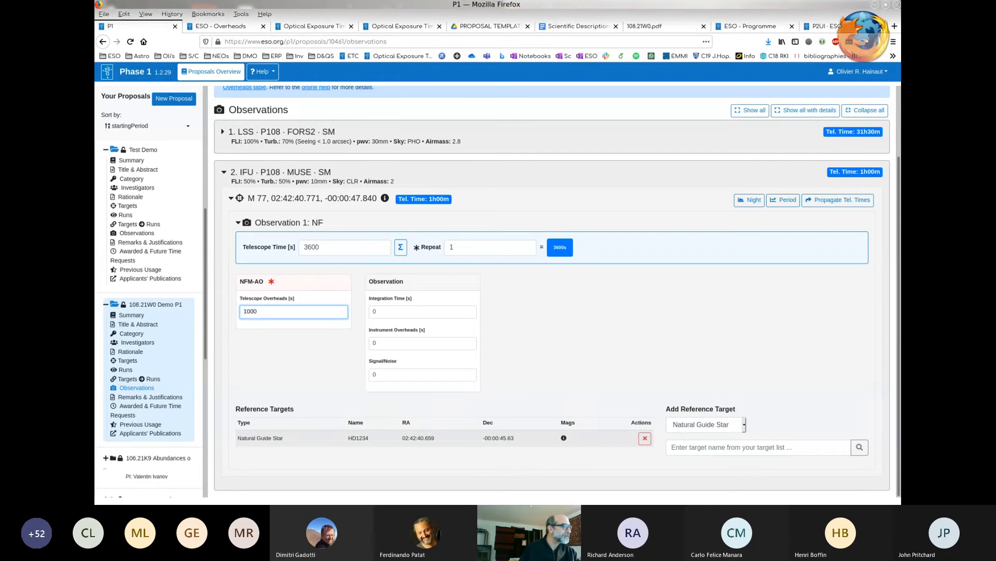
- Set the M 77 observation's integration time to 2000 s and signal/noise to 100, and collapse the MUSE run
key(Tab)
key(BackSpace)
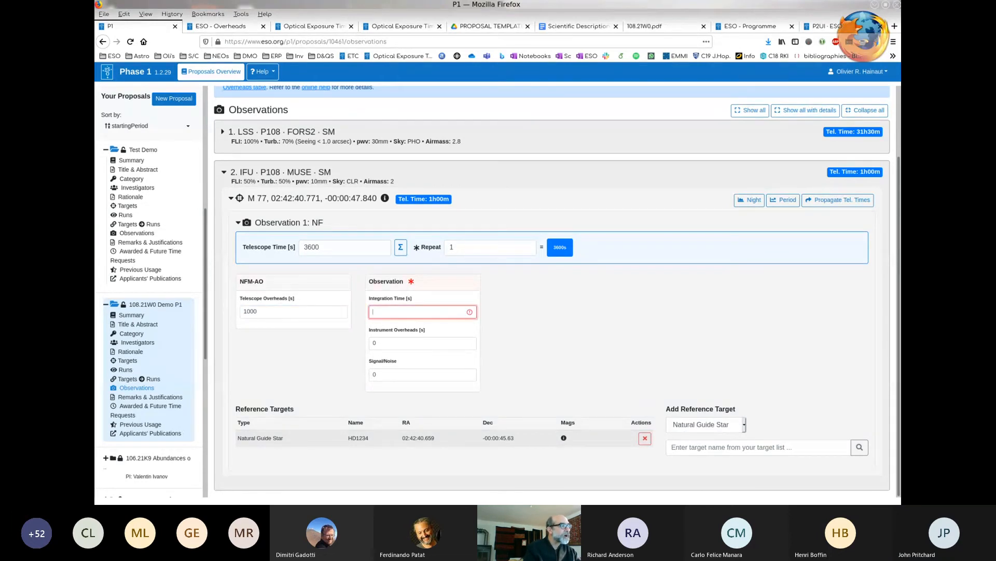
text(2000)
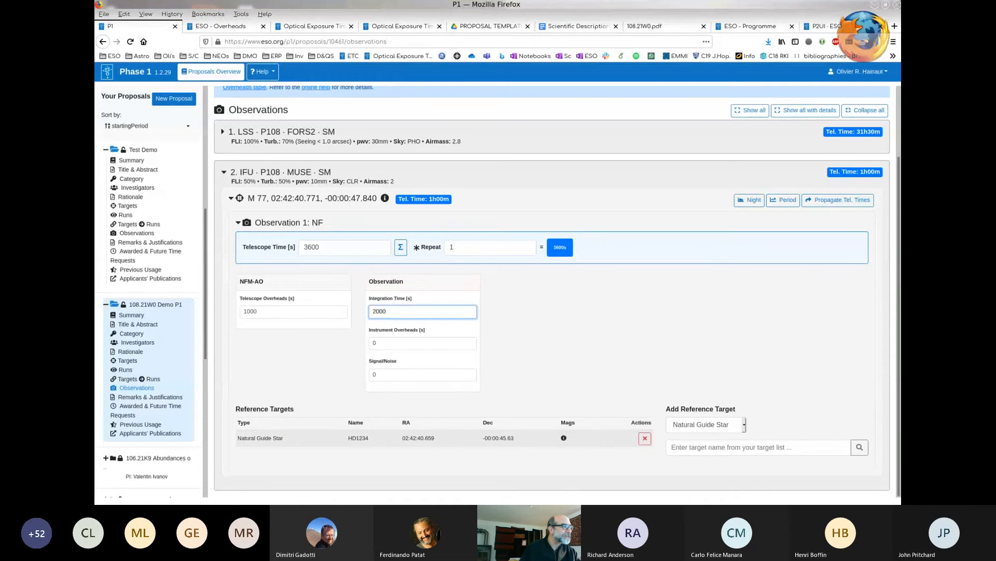
key(Tab)
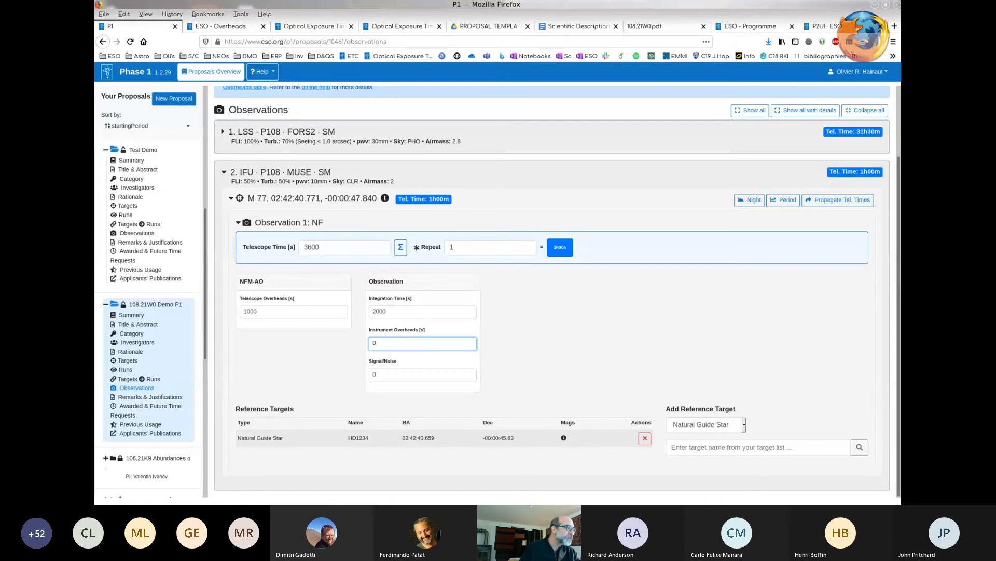
key(Tab)
text(1)
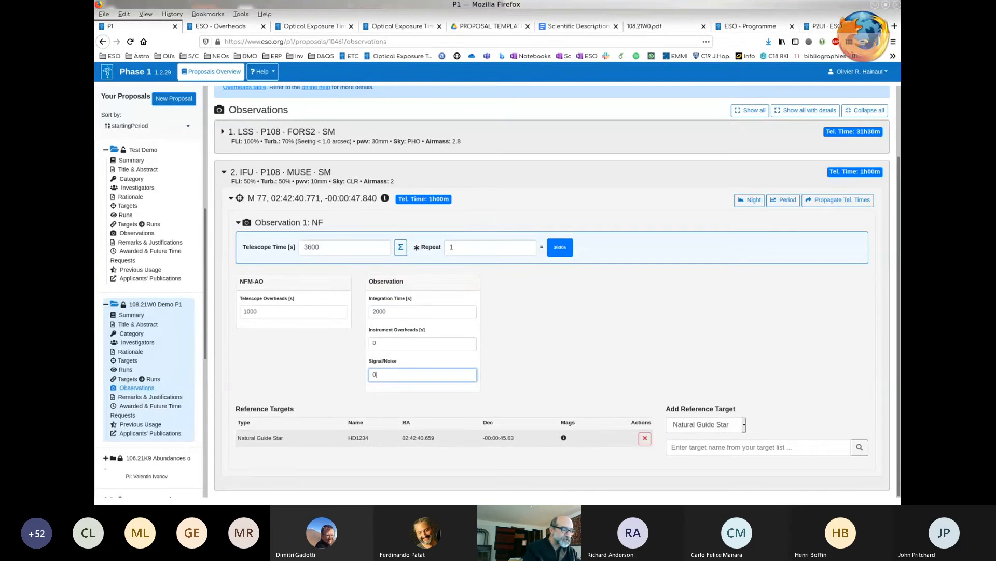
text(00)
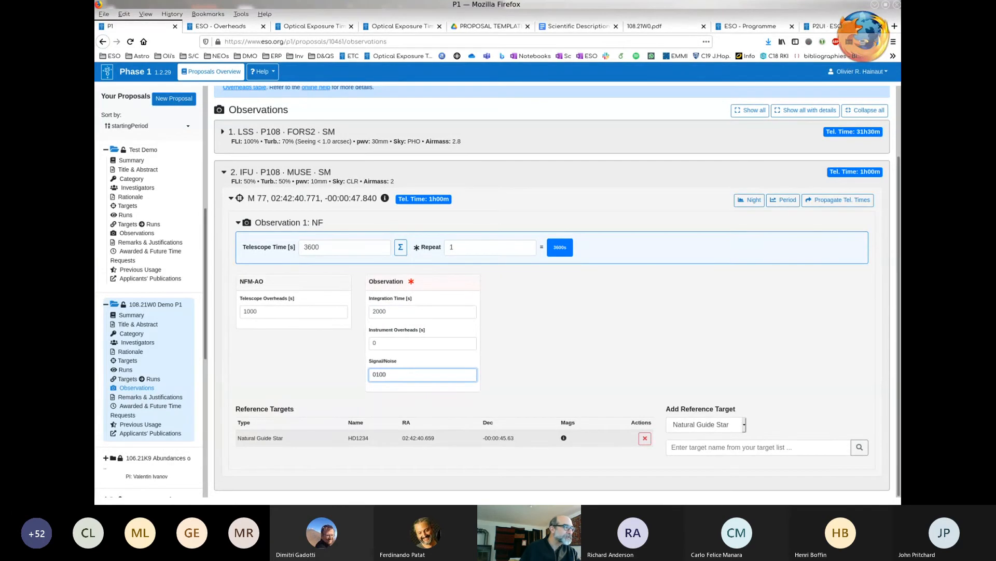
click(373, 343)
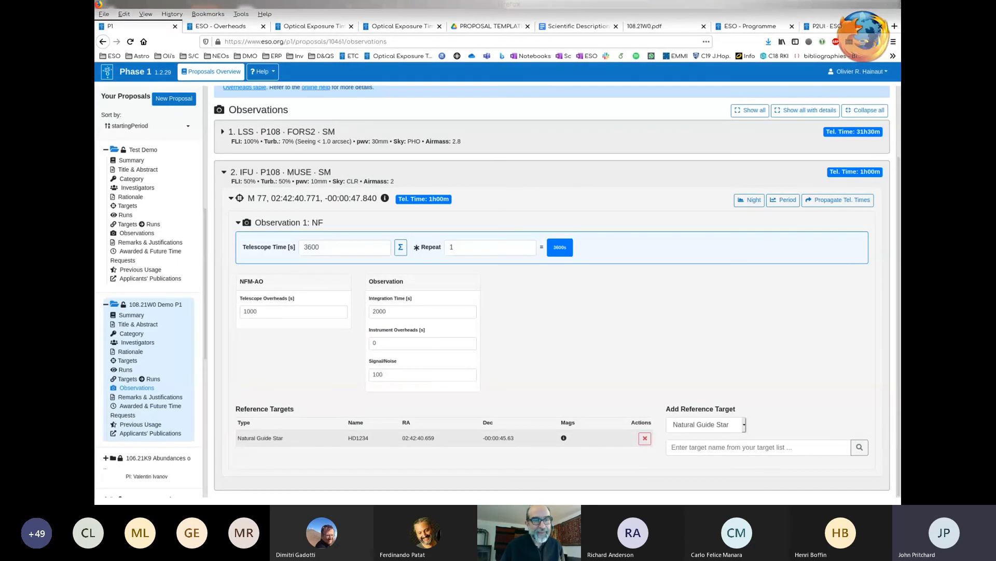
click(374, 343)
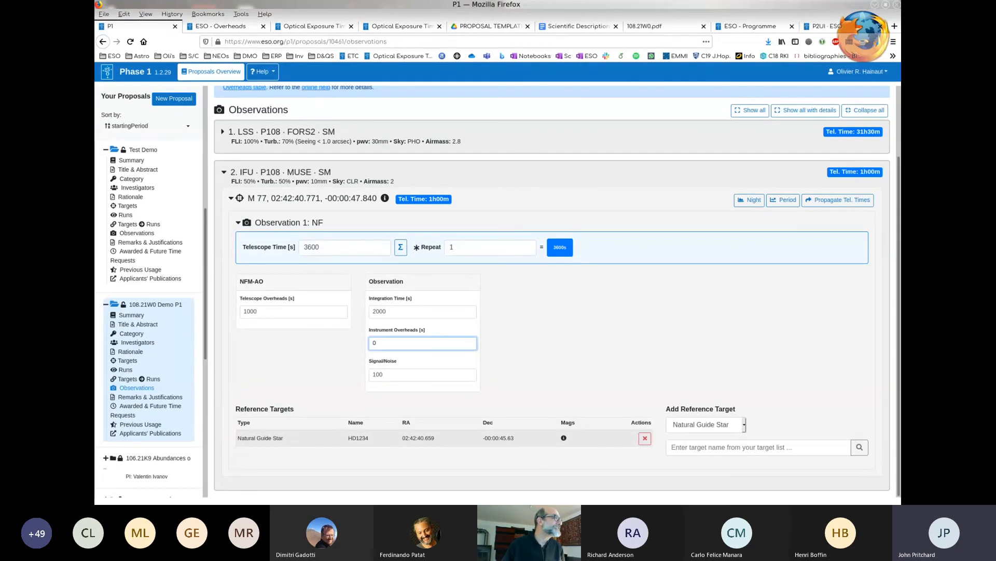
click(224, 172)
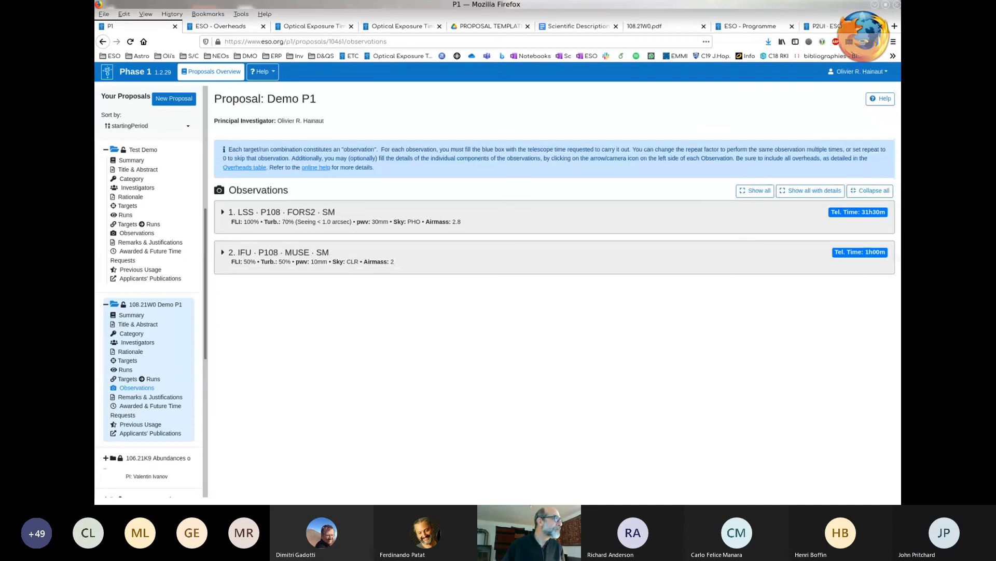
- From the 108.21W0 Demo P1 summary, prepare a clone of the proposal for the DDT P106 cycle and cancel it
click(132, 315)
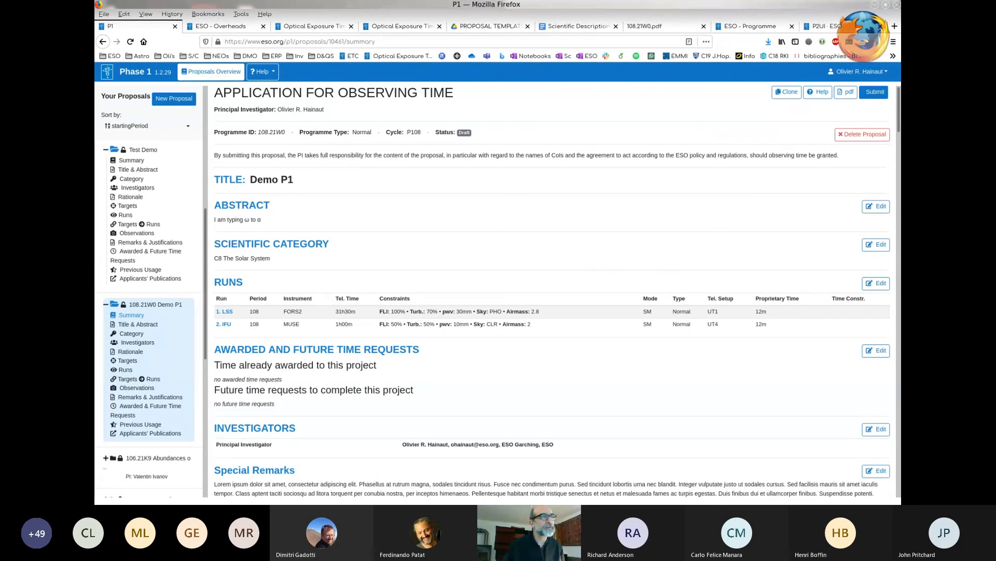
click(787, 92)
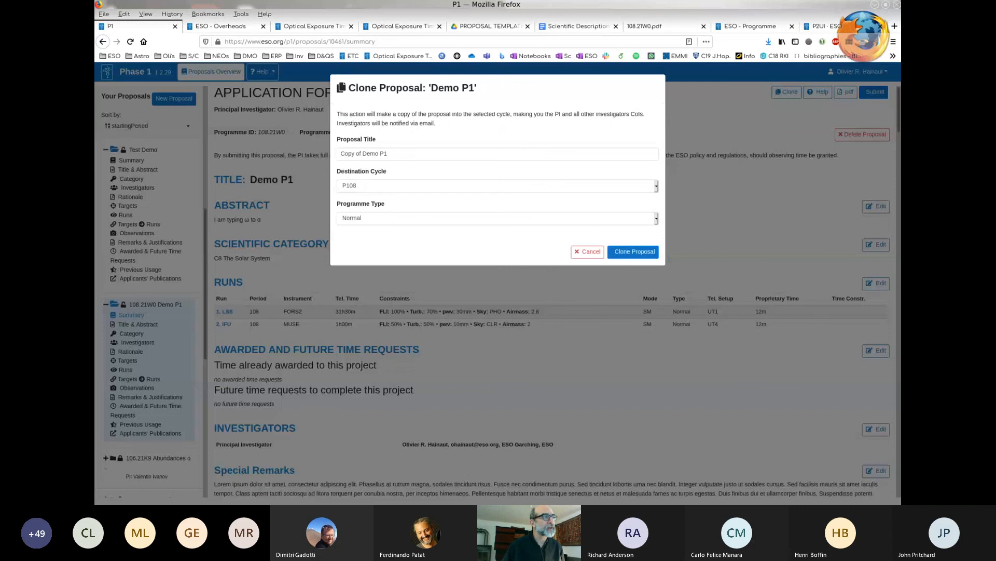
click(497, 186)
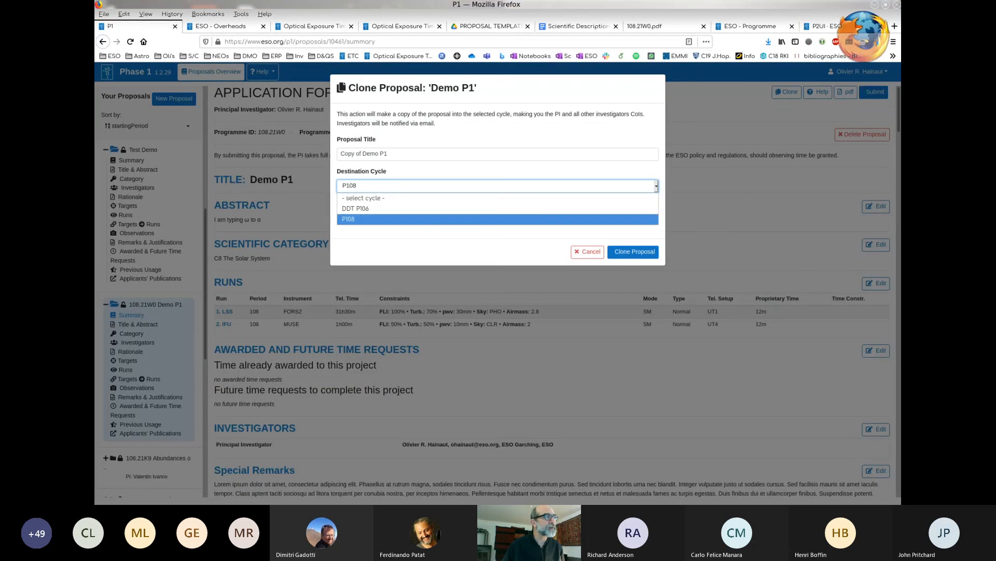
click(497, 209)
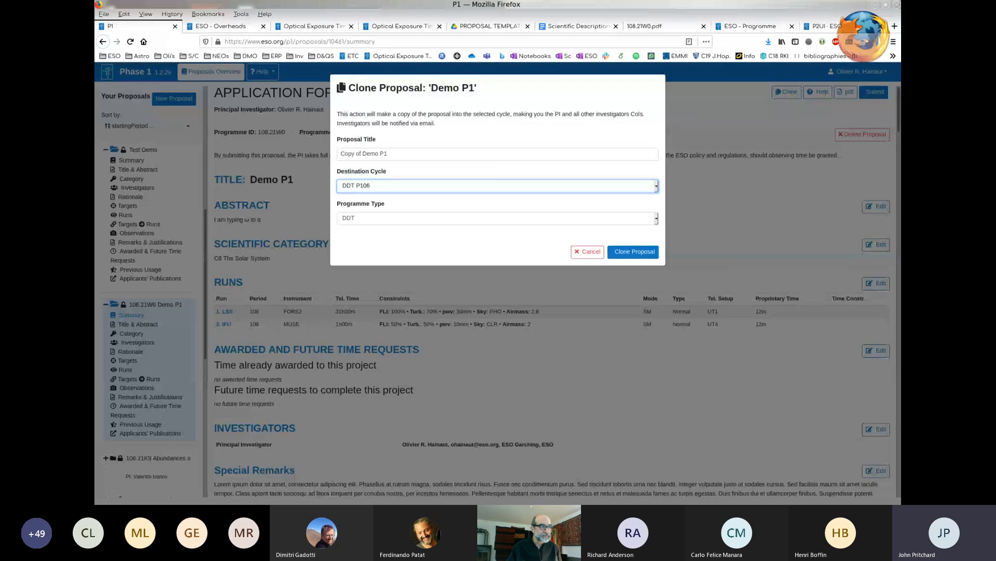
click(588, 252)
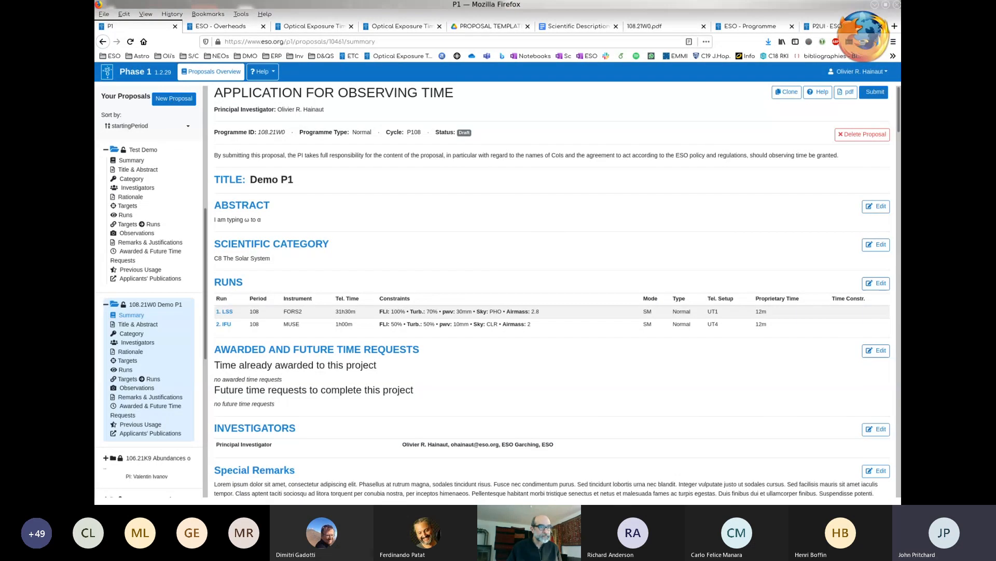